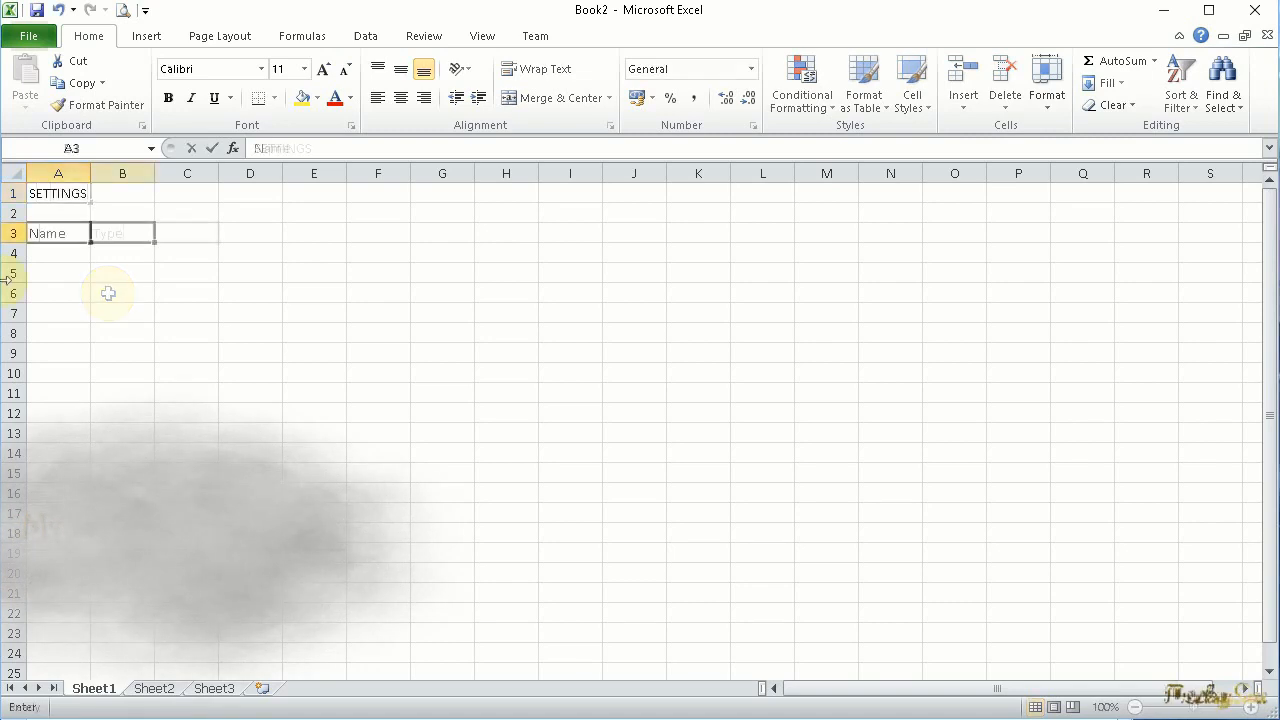
Complete the row 3 headings through SysMsg in K3 and enter Bank1 in A4 with types SA and PCA in B4 and B5
text(sg)
key(Home)
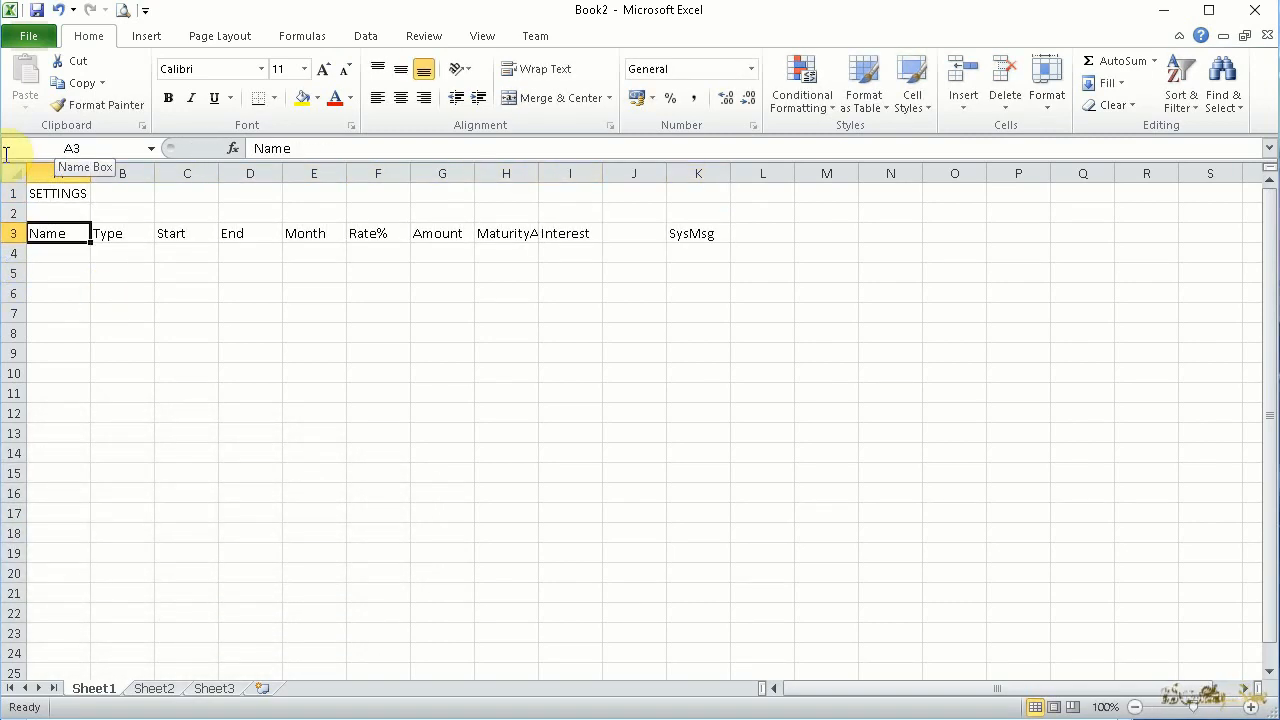
click(55, 251)
text(Bank)
key(Tab)
text(SA)
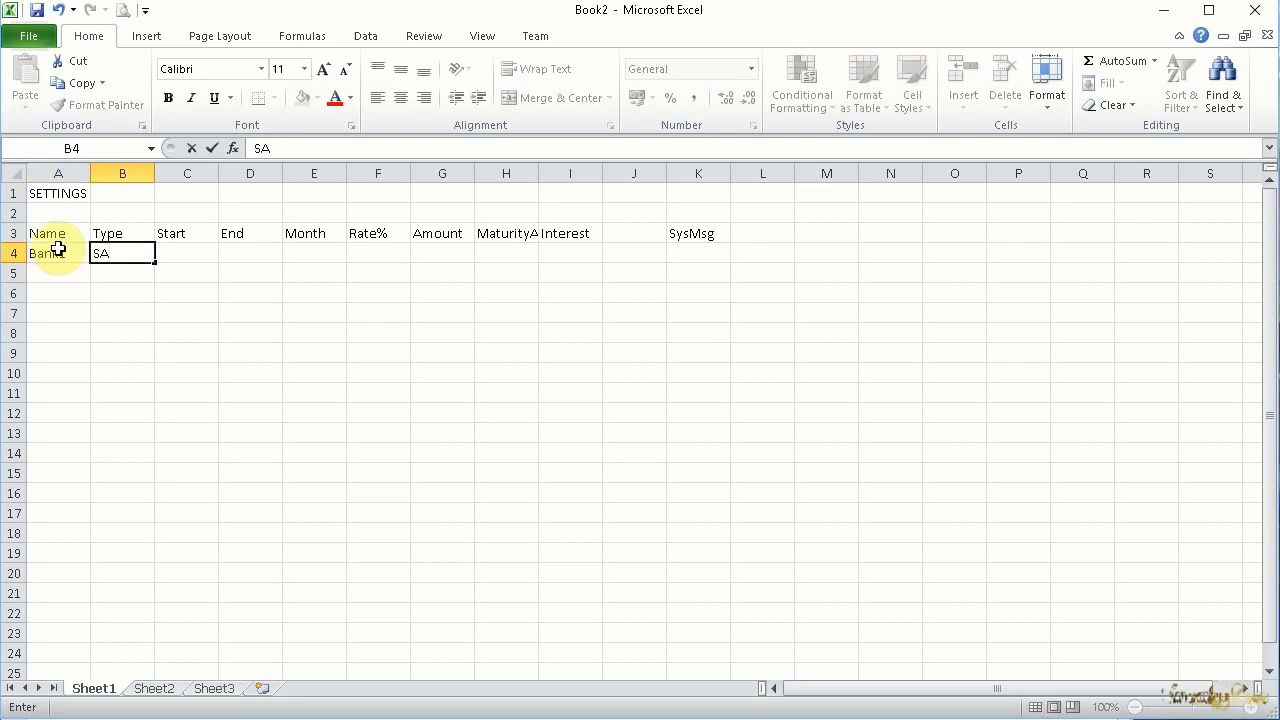
key(Down)
text(PCA)
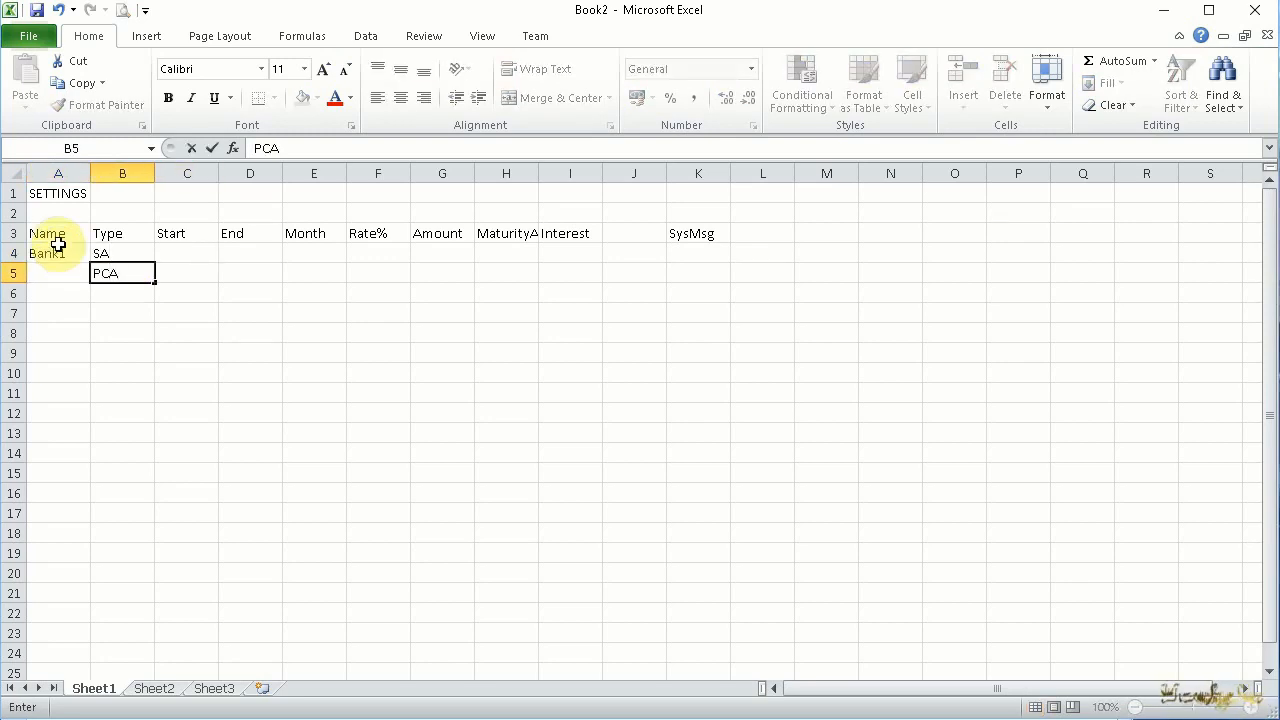
key(Tab)
key(Up)
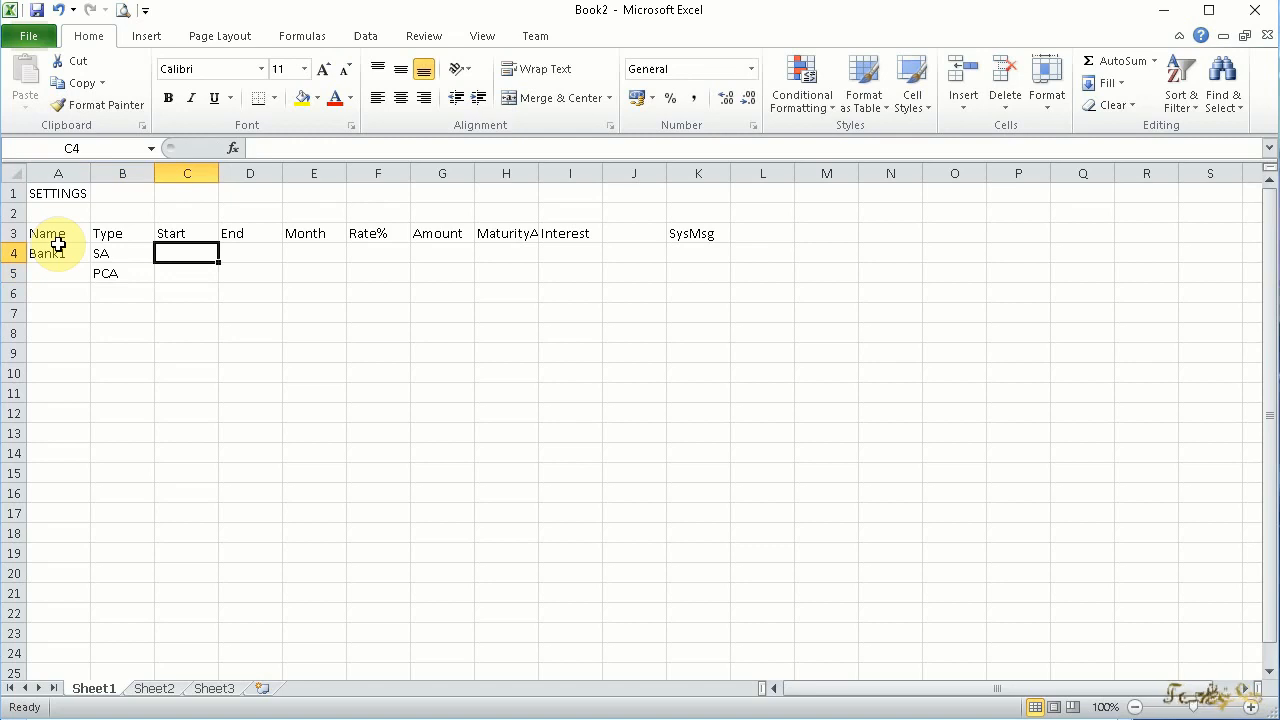
Widen the columns so the MaturityAmt heading fits and make the sheet's text bold
drag(219, 173, 256, 174)
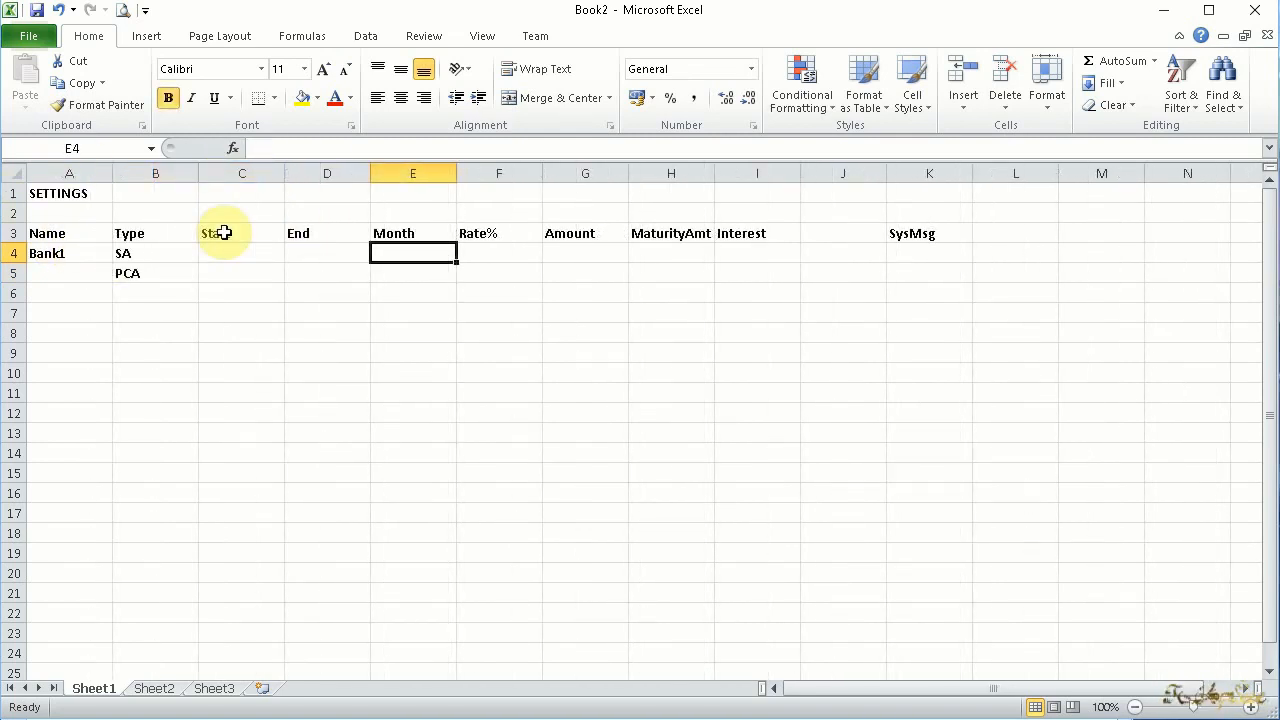
key(Right)
key(Right)
key(Right)
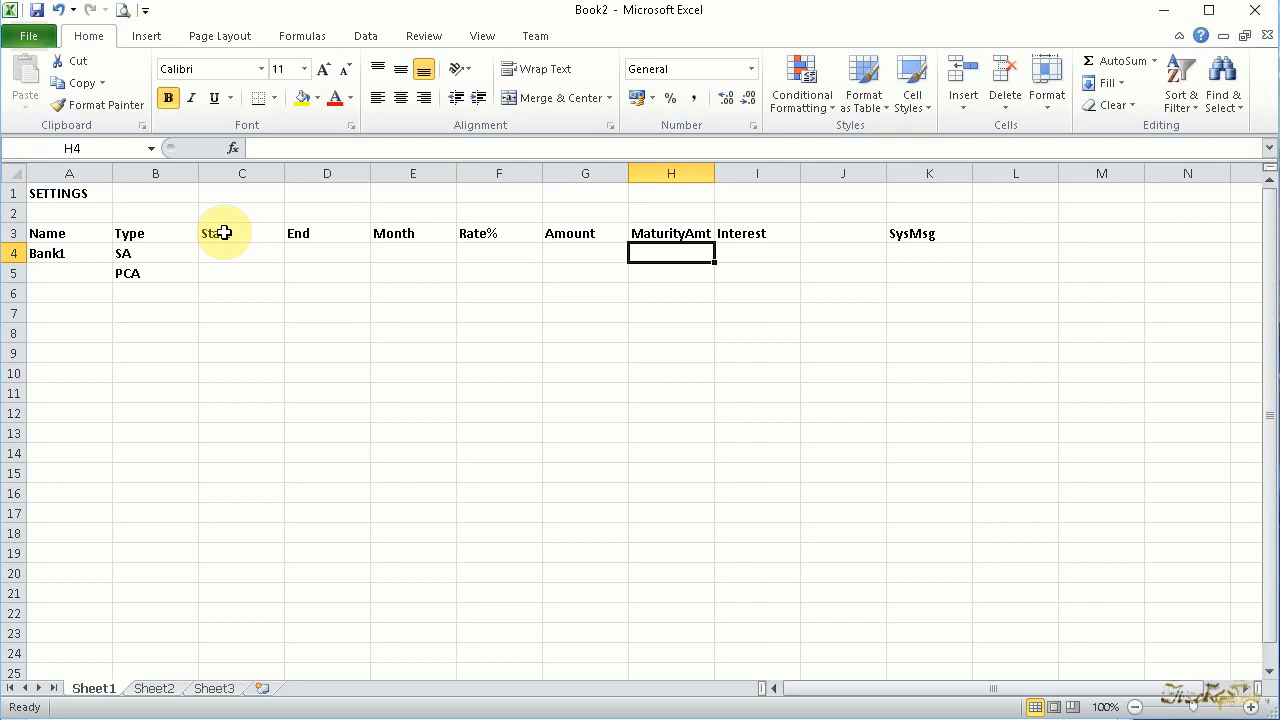
key(Right)
key(Right)
key(Right)
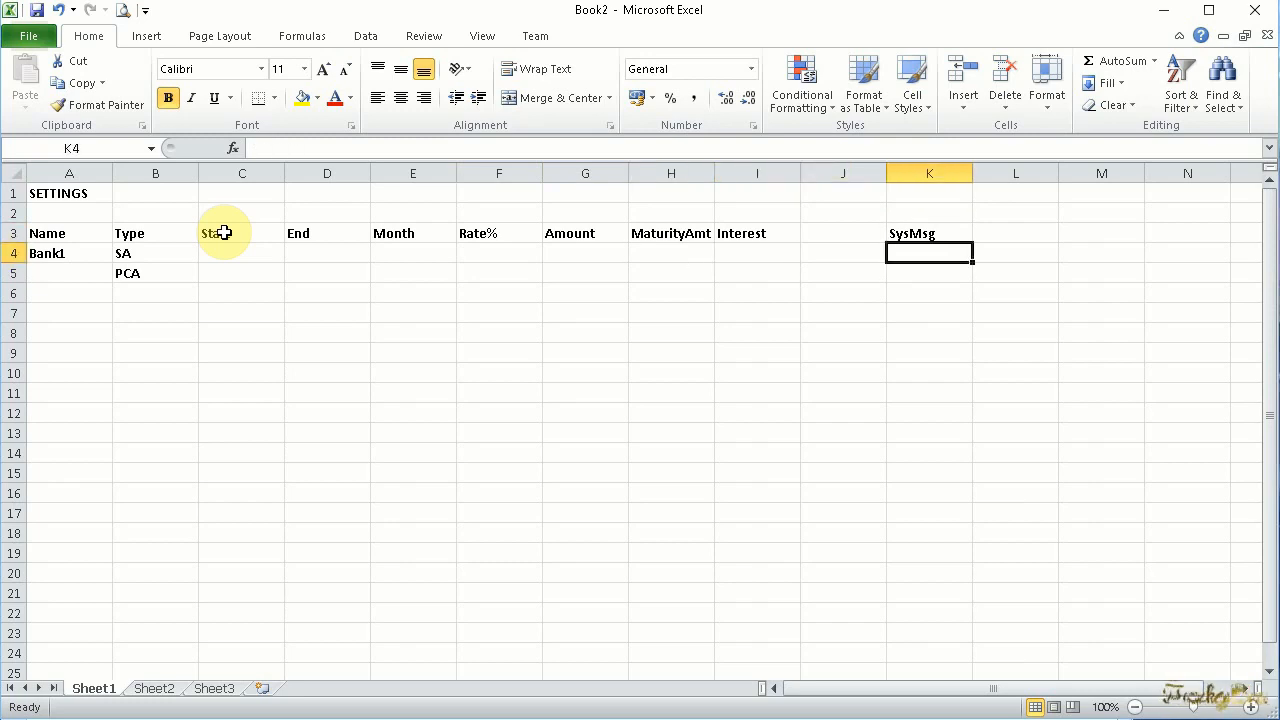
Fill heading row 3 with a horizontal two-color gradient from white to orange
click(8, 235)
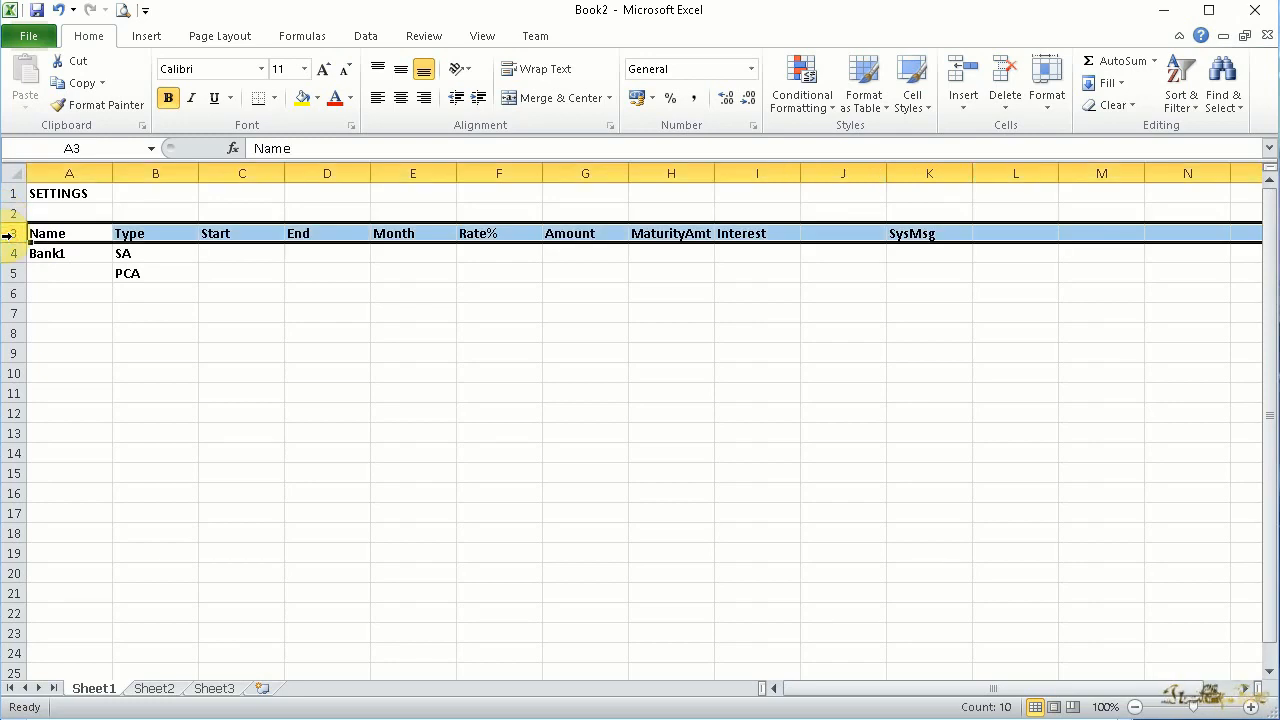
right_click(8, 235)
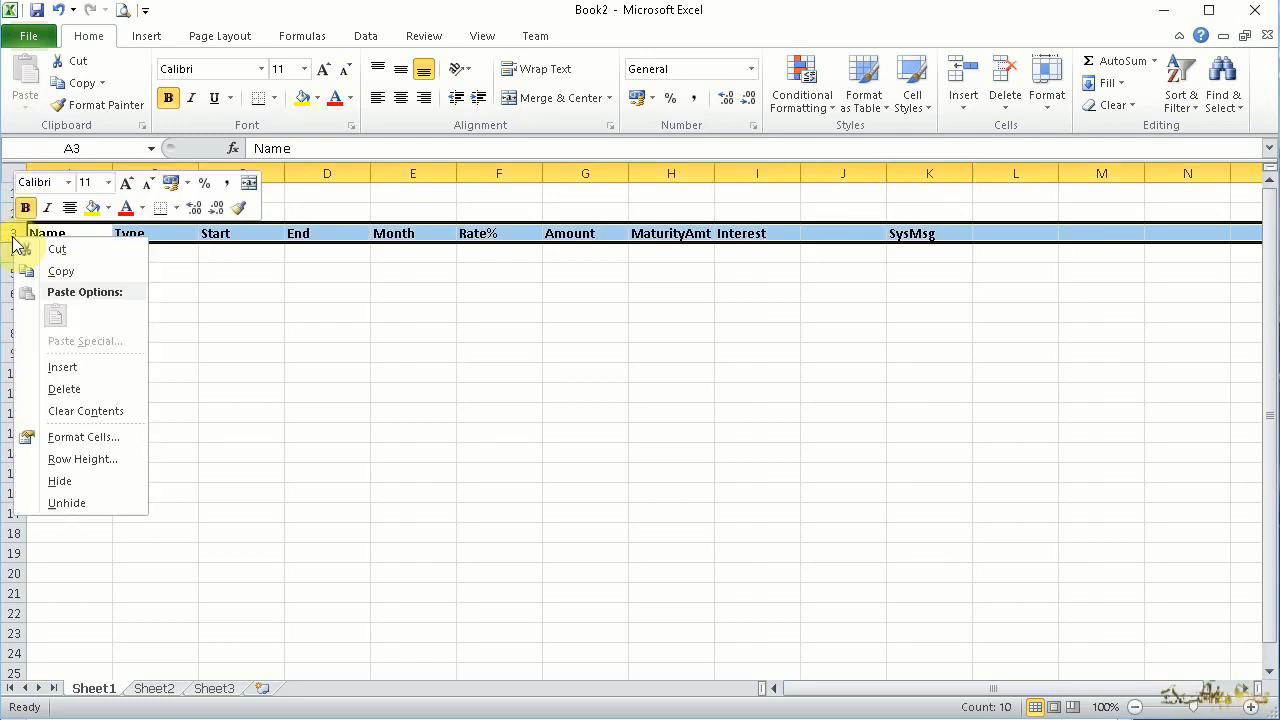
click(88, 437)
click(260, 243)
click(63, 471)
click(199, 345)
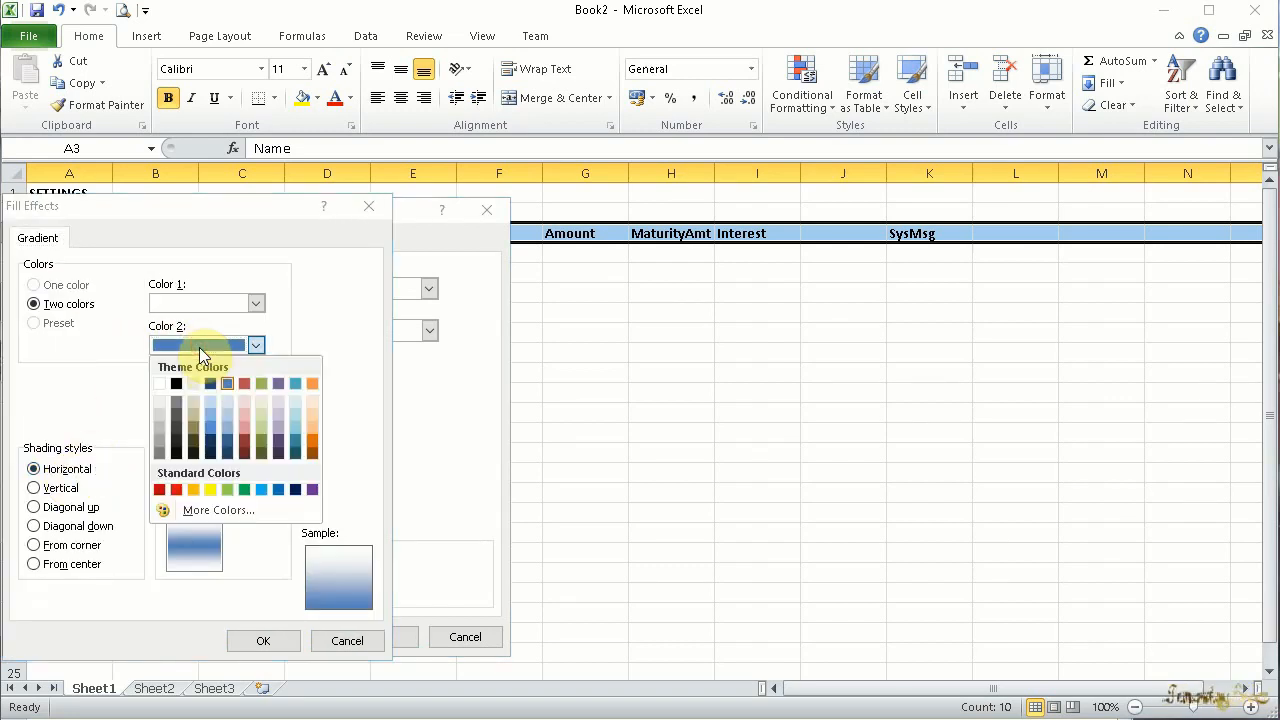
click(193, 489)
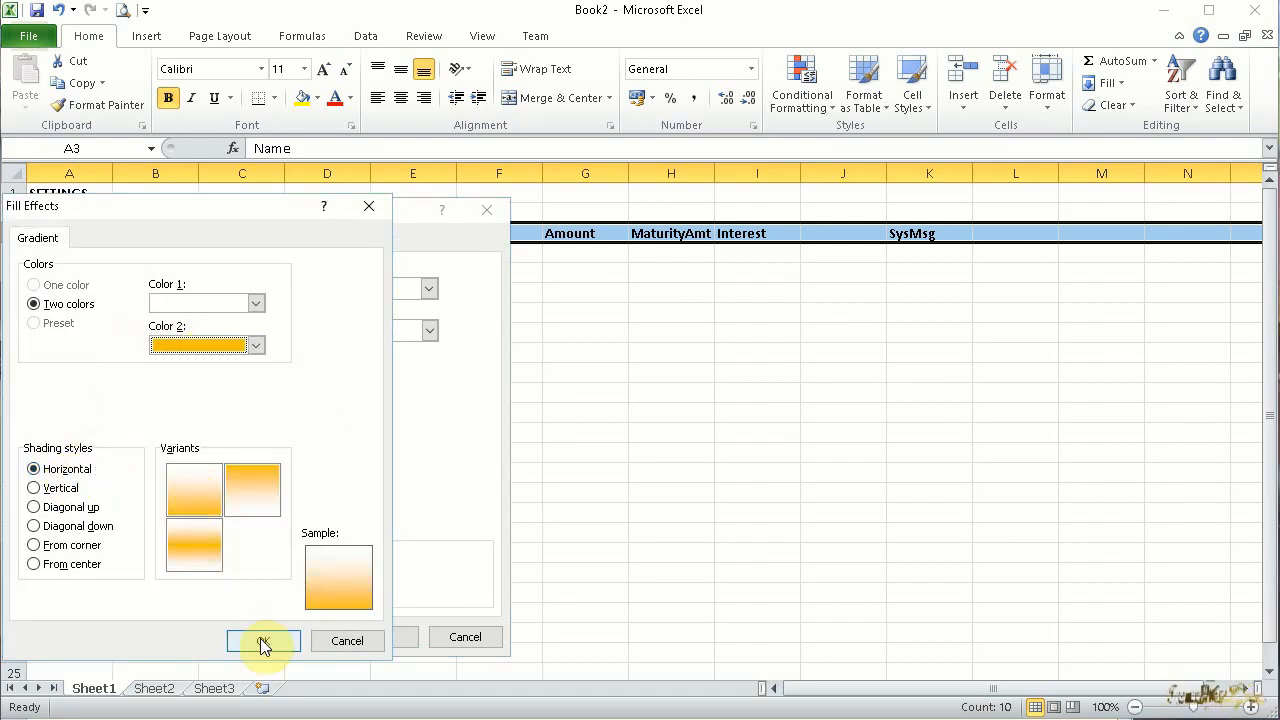
click(215, 495)
click(263, 641)
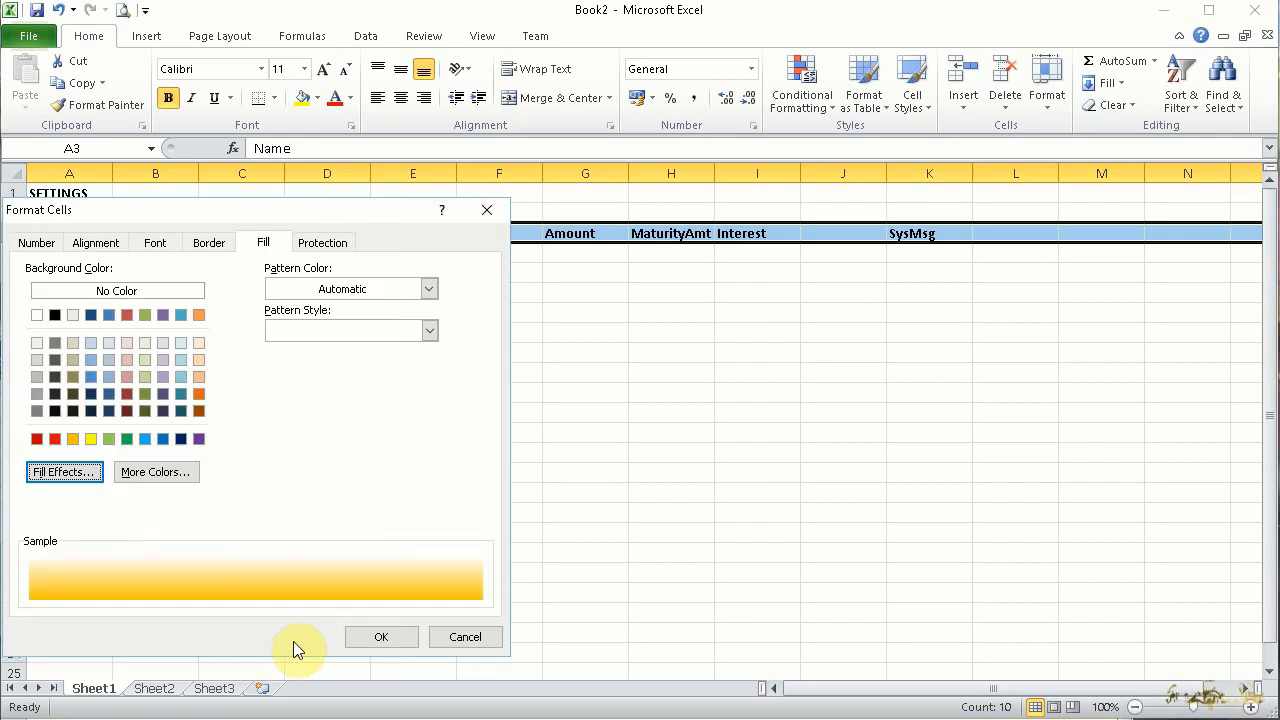
click(374, 634)
Fill rows 4 and 5 with solid orange
drag(12, 253, 12, 271)
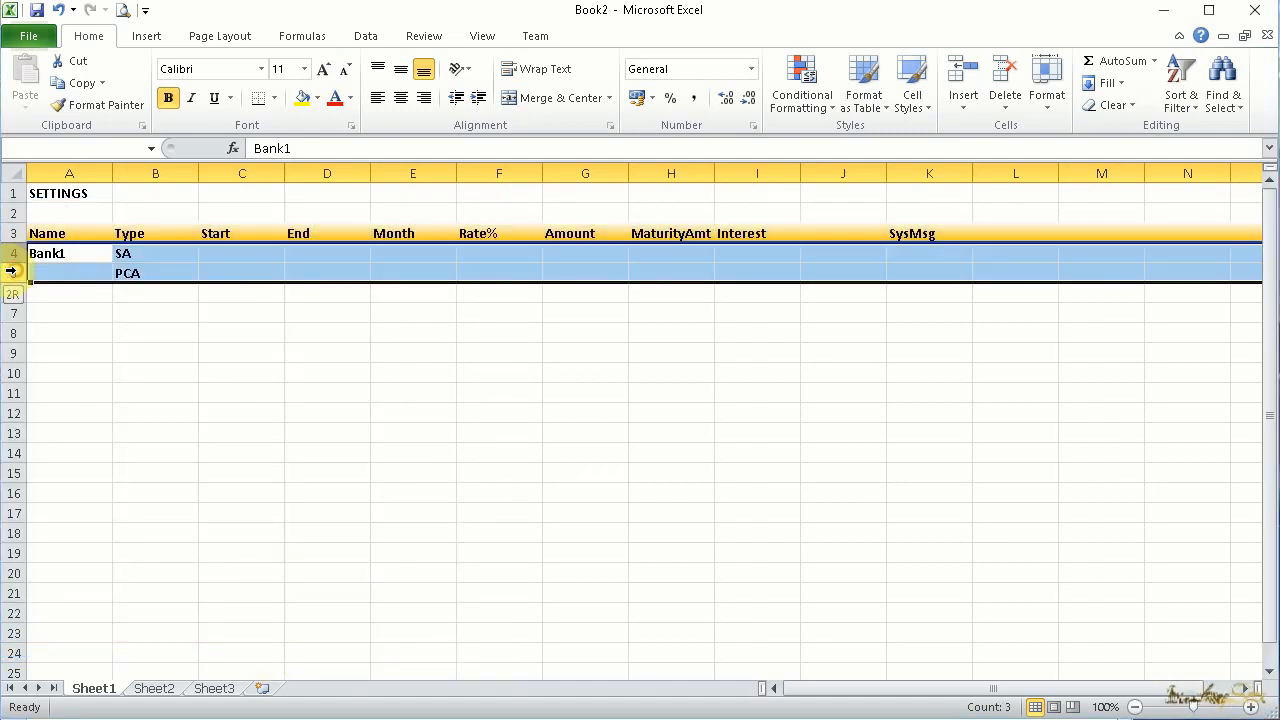
click(317, 98)
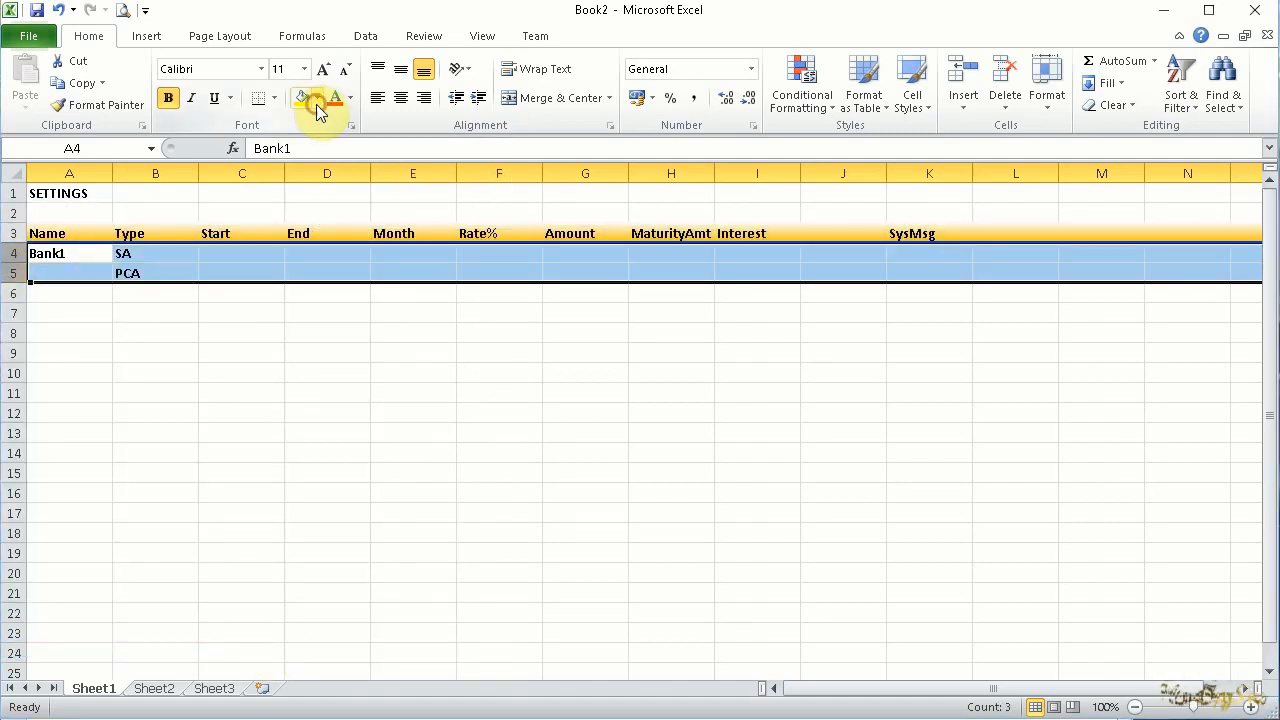
click(335, 246)
click(325, 313)
Enter 44.67 in the Start column for the SA row and 1000 for the PCA row
click(223, 251)
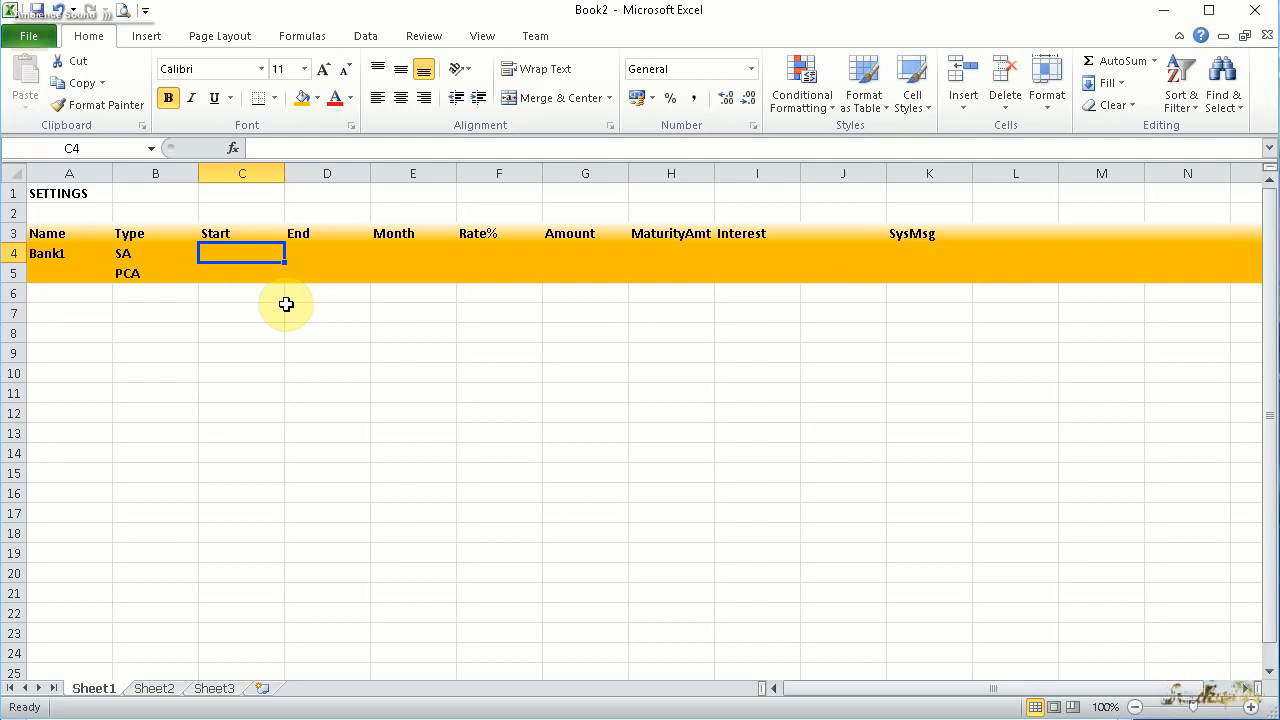
text(44.6)
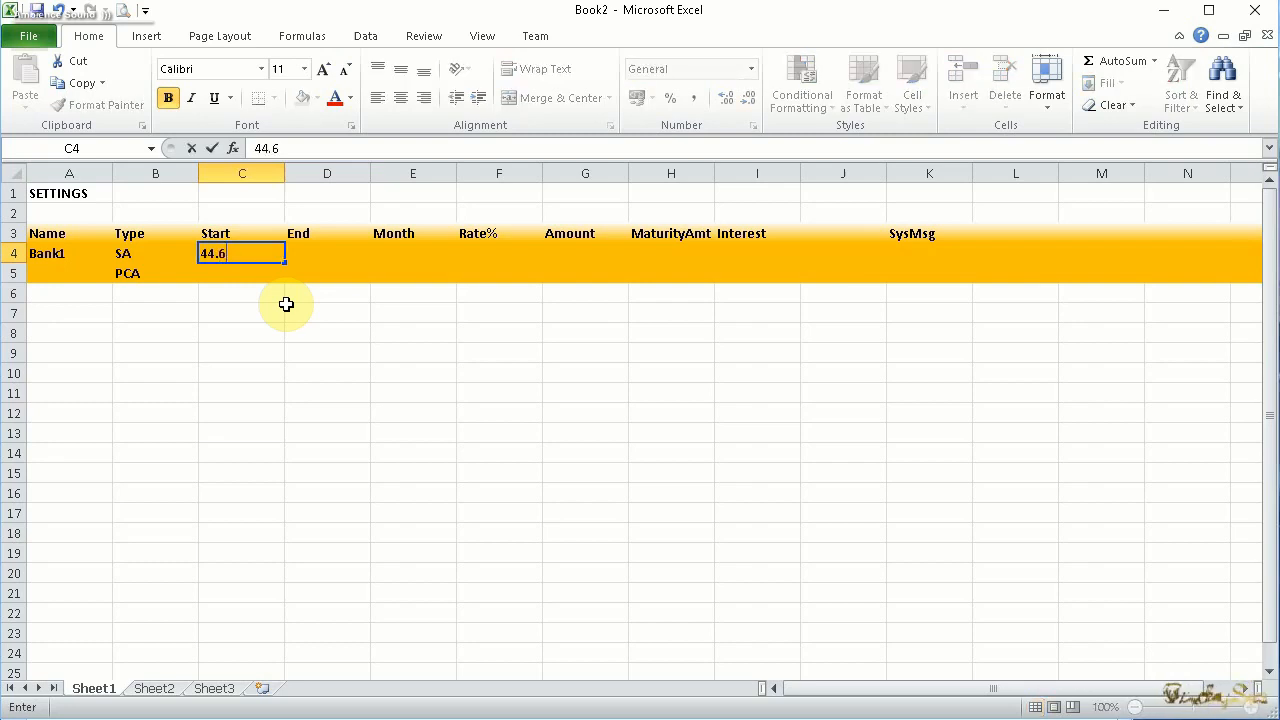
text(7)
key(Return)
text(10)
key(Return)
Add an FD entry in row 6 with start date 27/10/2022 and end date 27/10/2023
key(Left)
key(Down)
key(Up)
key(Down)
key(Down)
key(Up)
key(Up)
key(Right)
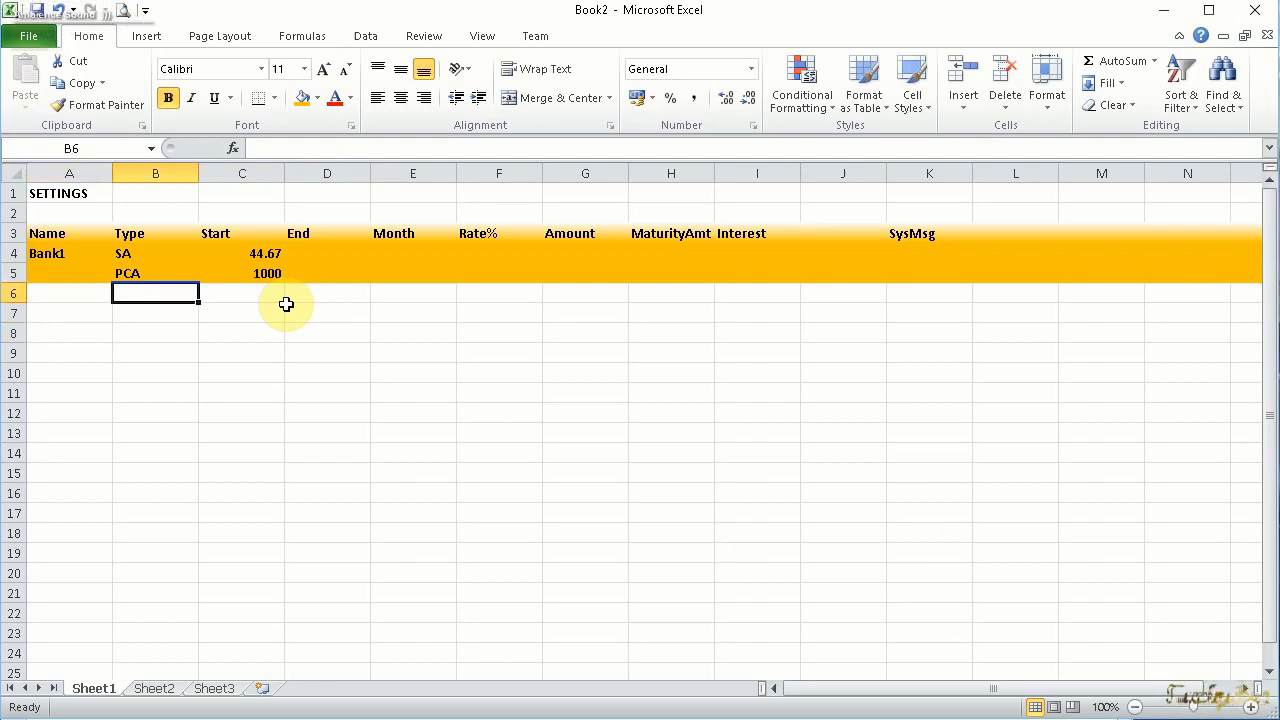
text(FD)
key(Right)
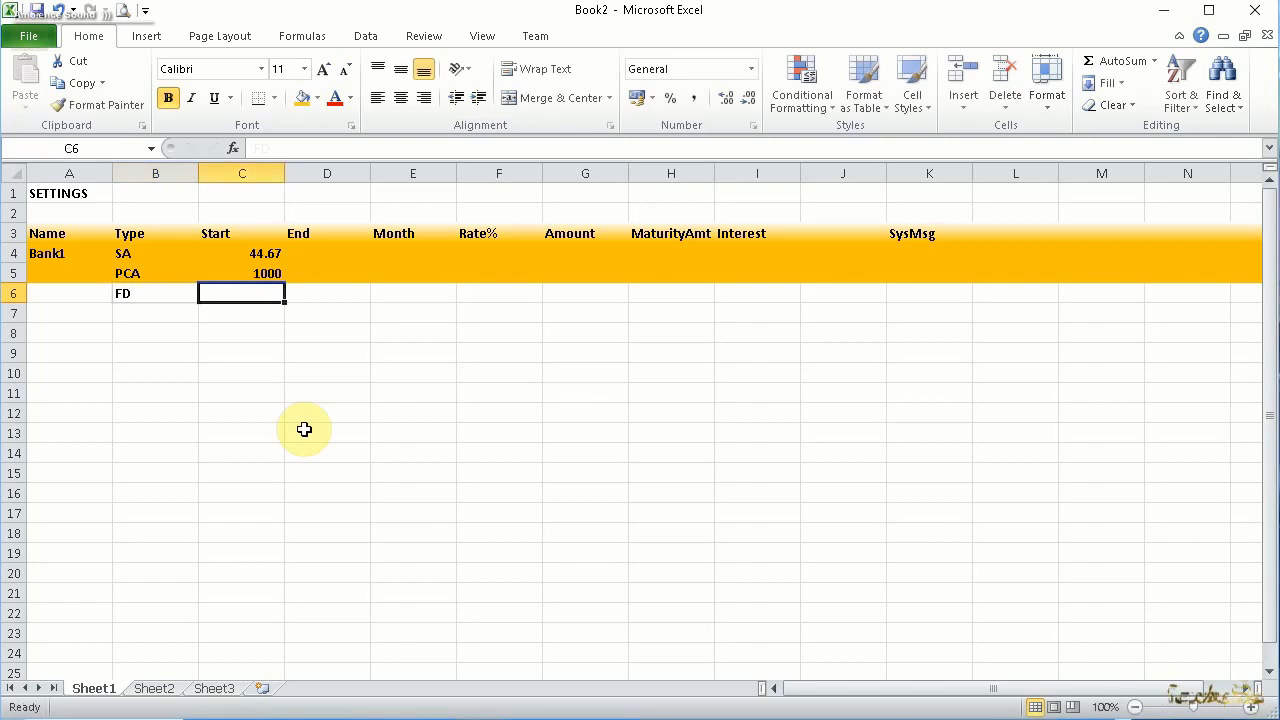
text(27/10/2022)
key(Right)
text(27/10/2023)
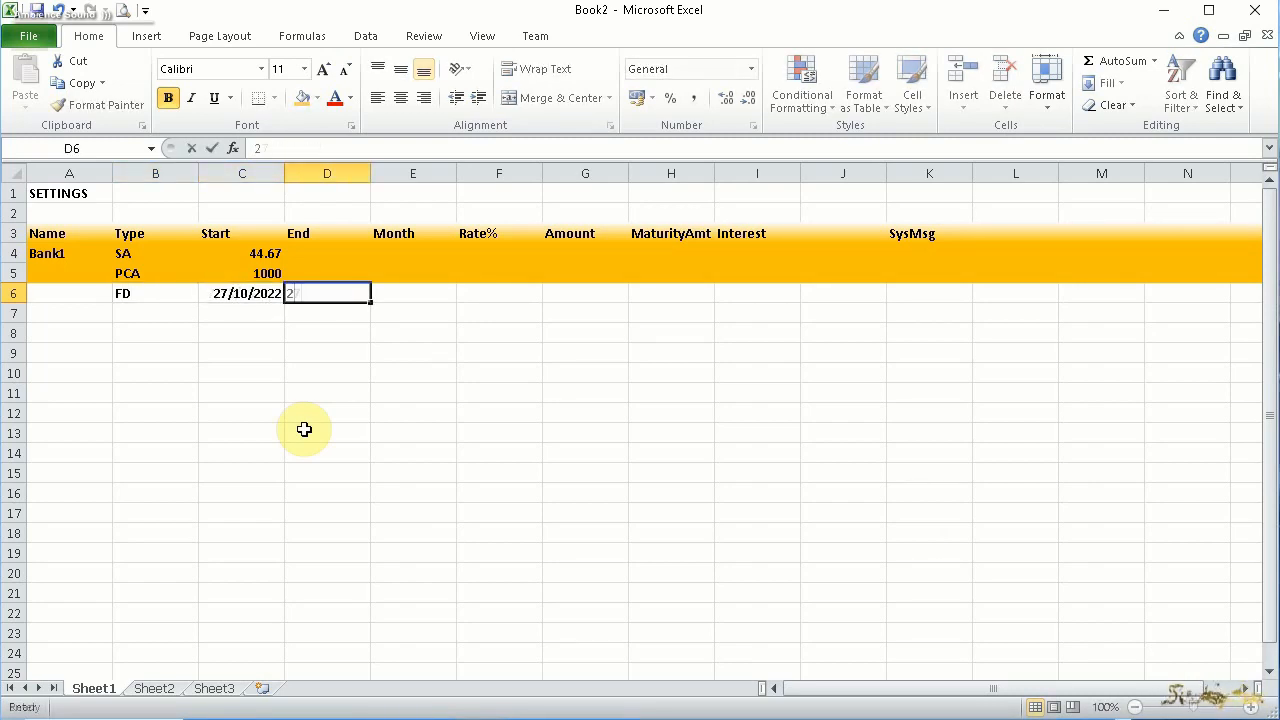
Enter 12 months, a rate of 3.6 and an amount of 10000 in the FD row
key(Right)
text(12)
key(Right)
text(3.6)
key(Right)
text(10000)
Fill in the FD row's maturity amount as 10036 and its interest as 100000
key(Right)
text(=1000*F6/100)
key(ctrl+Return)
key(ctrl+c)
key(Right)
key(ctrl+v)
key(Left)
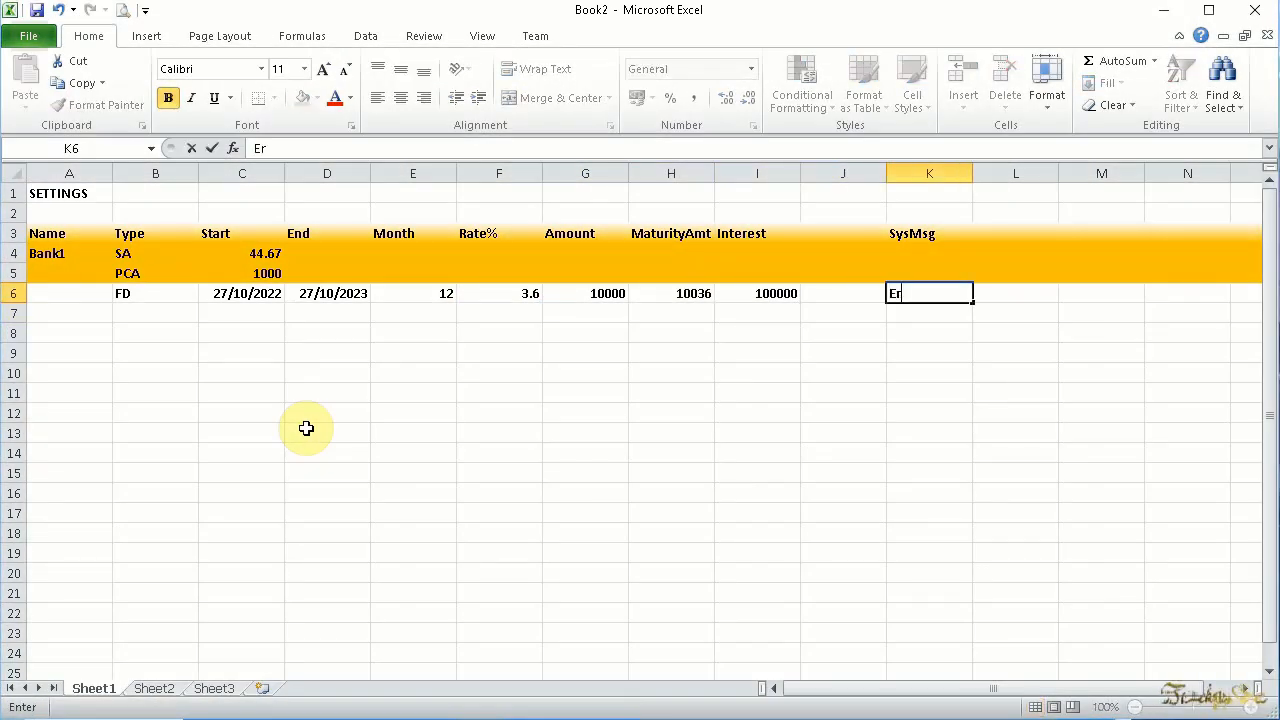
Enter "StartDate OK" as the FD row's system message in K6
text(StartDate OK)
key(Return)
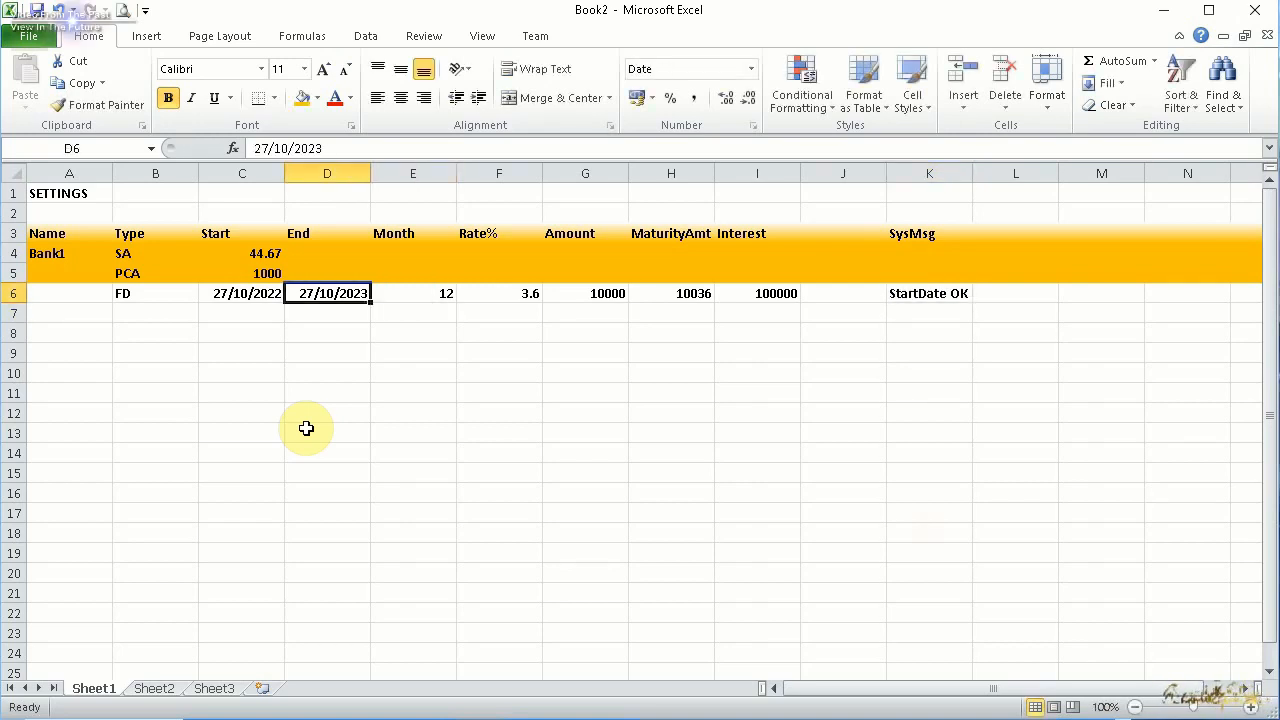
key(Left)
key(Right)
Change the FD row's end date in D6 to 27/9/2023
double_click(320, 295)
key(Delete)
key(Delete)
text(9)
key(Return)
key(Up)
key(Left)
key(Right)
key(Right)
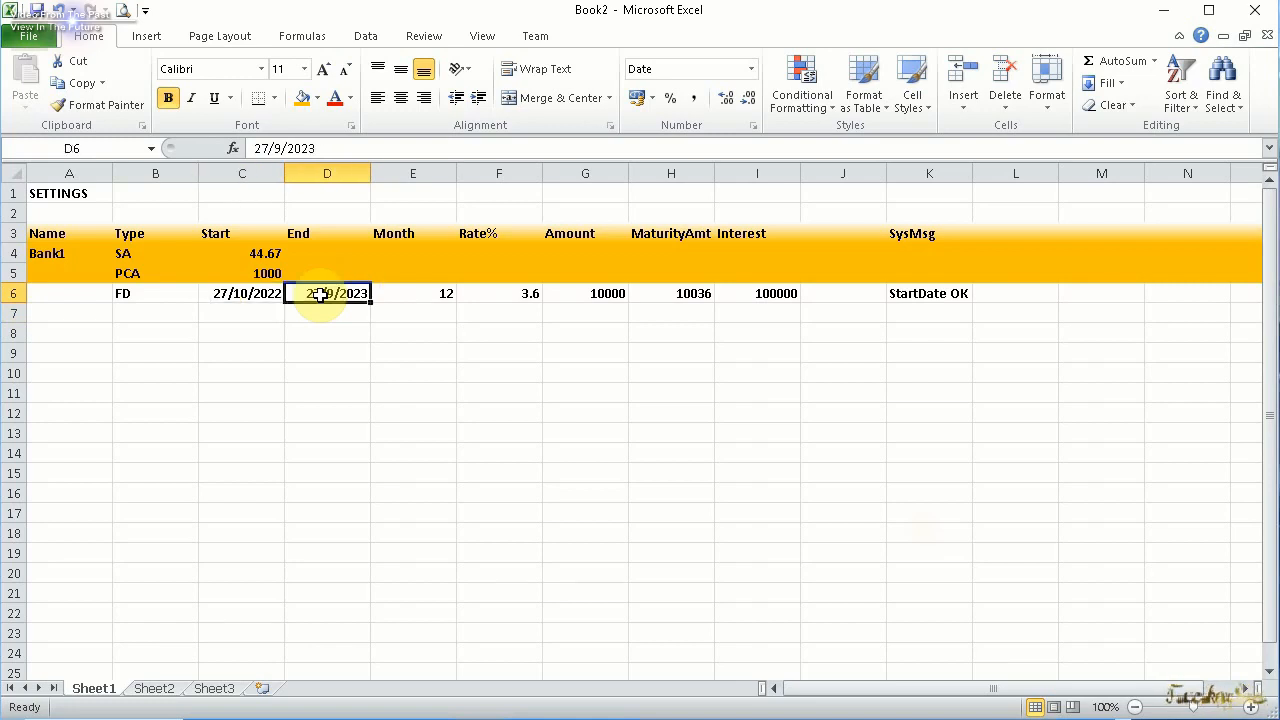
Look through the FD row's month, rate, amount, maturity amount and interest cells
key(Right)
key(Right)
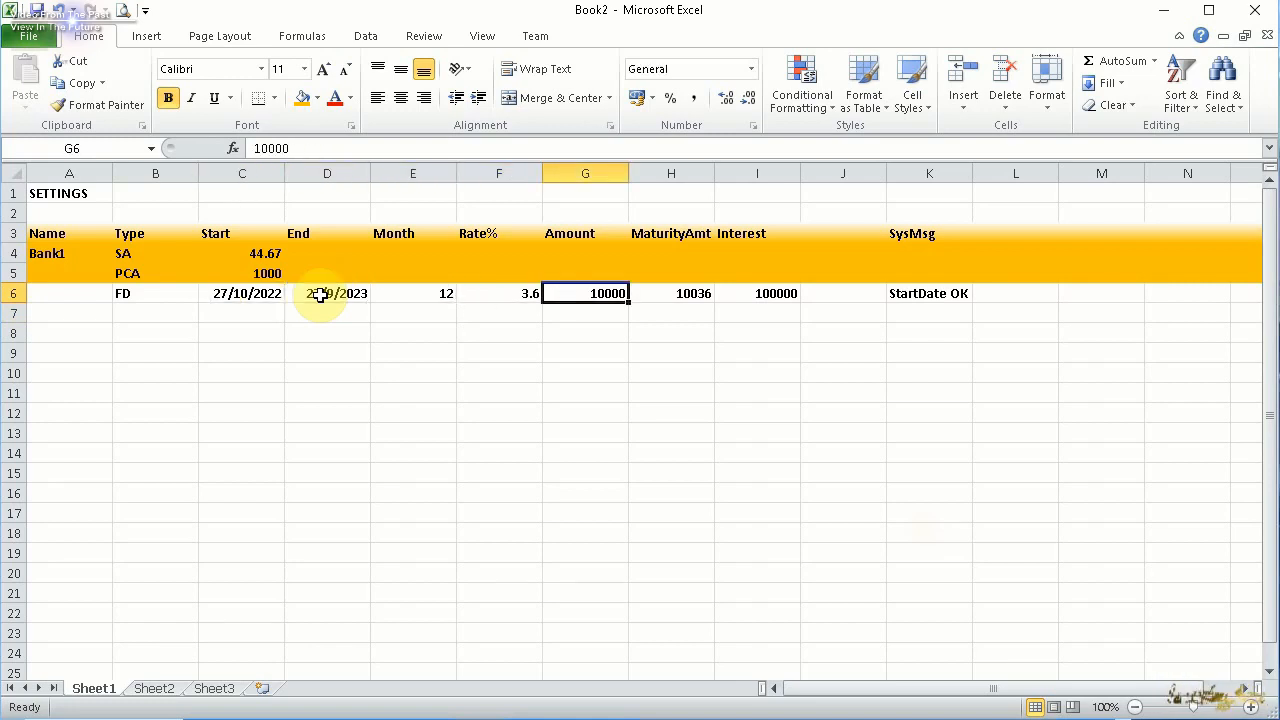
key(Right)
key(Right)
key(Left)
key(Left)
key(Left)
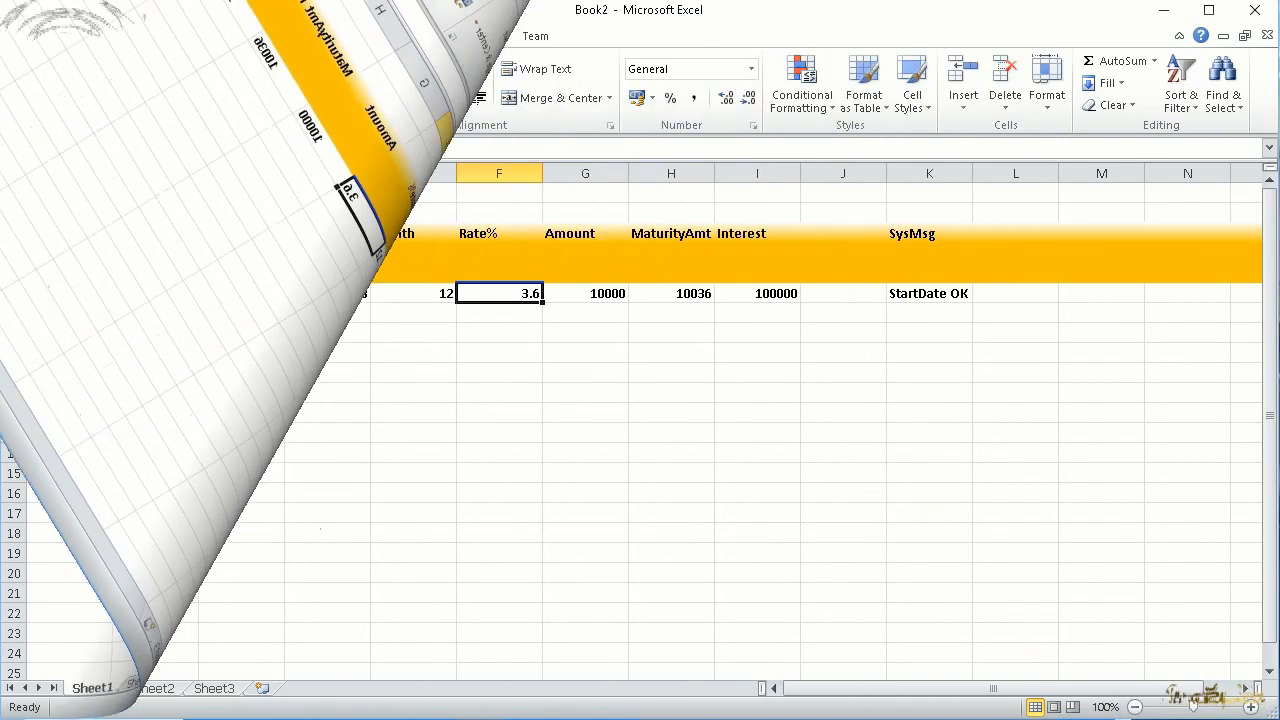
key(Left)
key(Right)
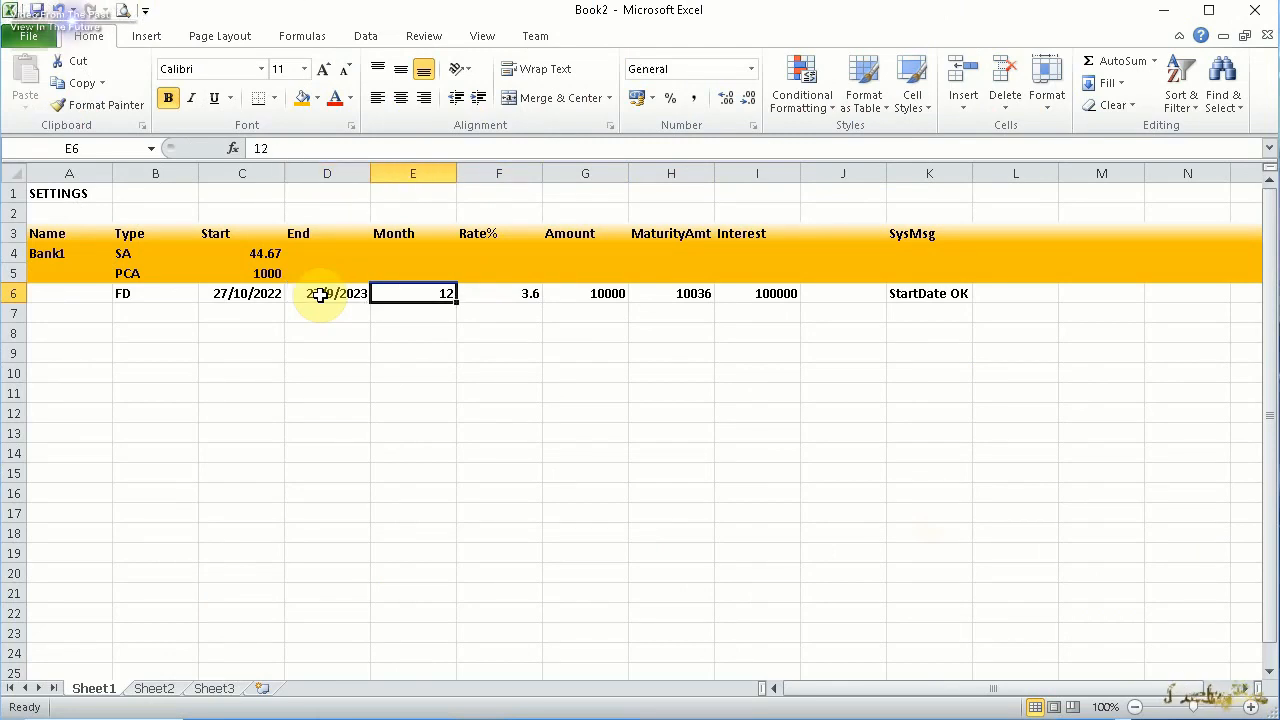
Replace the FD row's month value in E6 with the formula =DATEDIF(C6,D6,"M") based on the start and end dates
double_click(253, 296)
click(332, 297)
click(427, 294)
text(=)
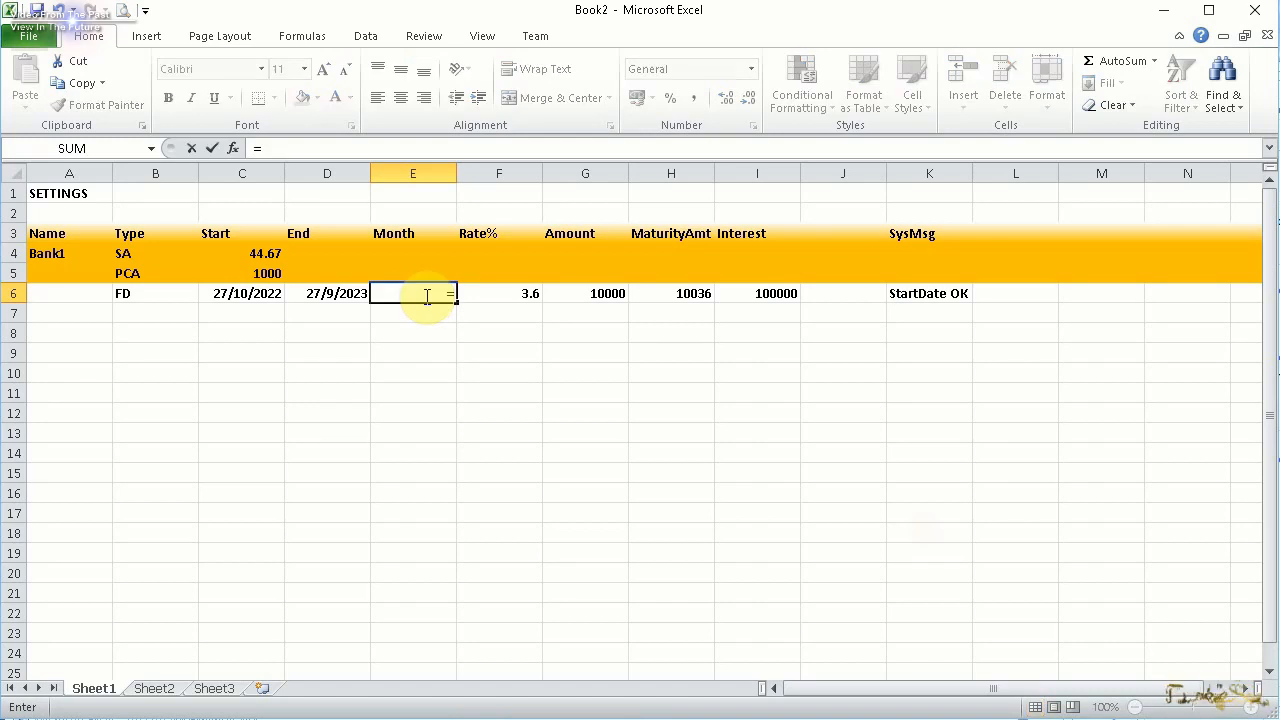
text(DATEDIF()
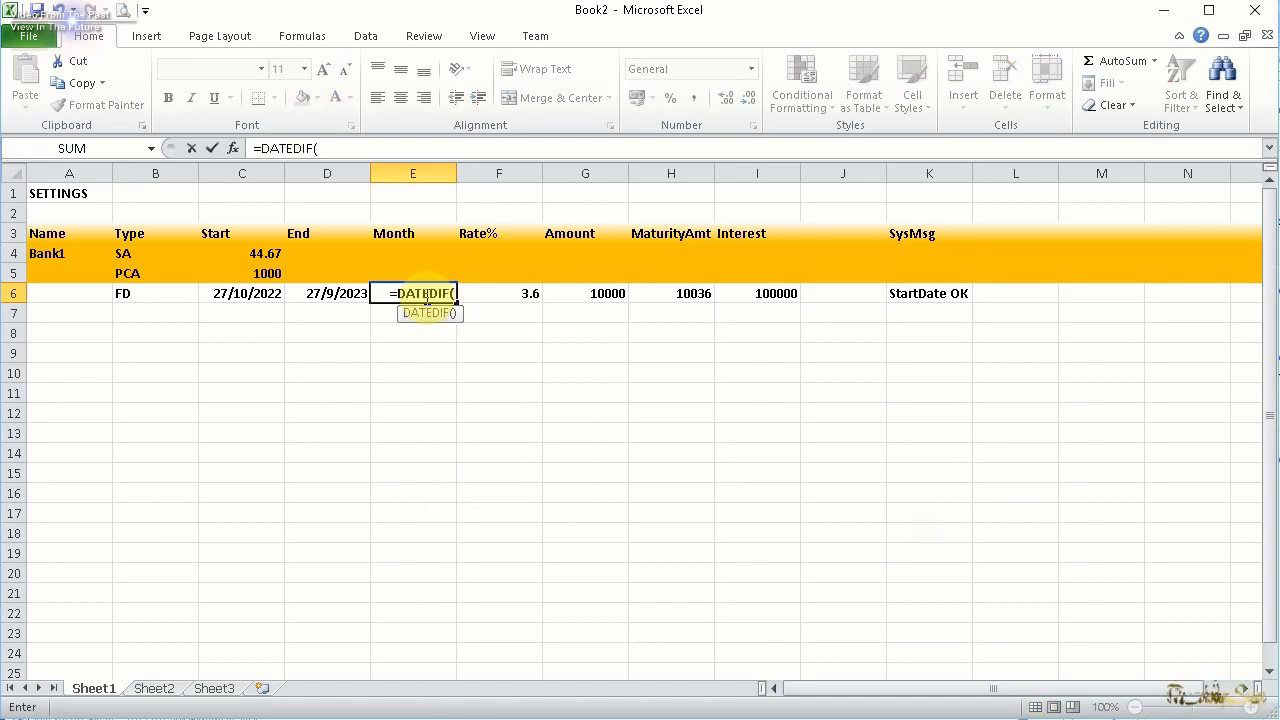
text(C6,D)
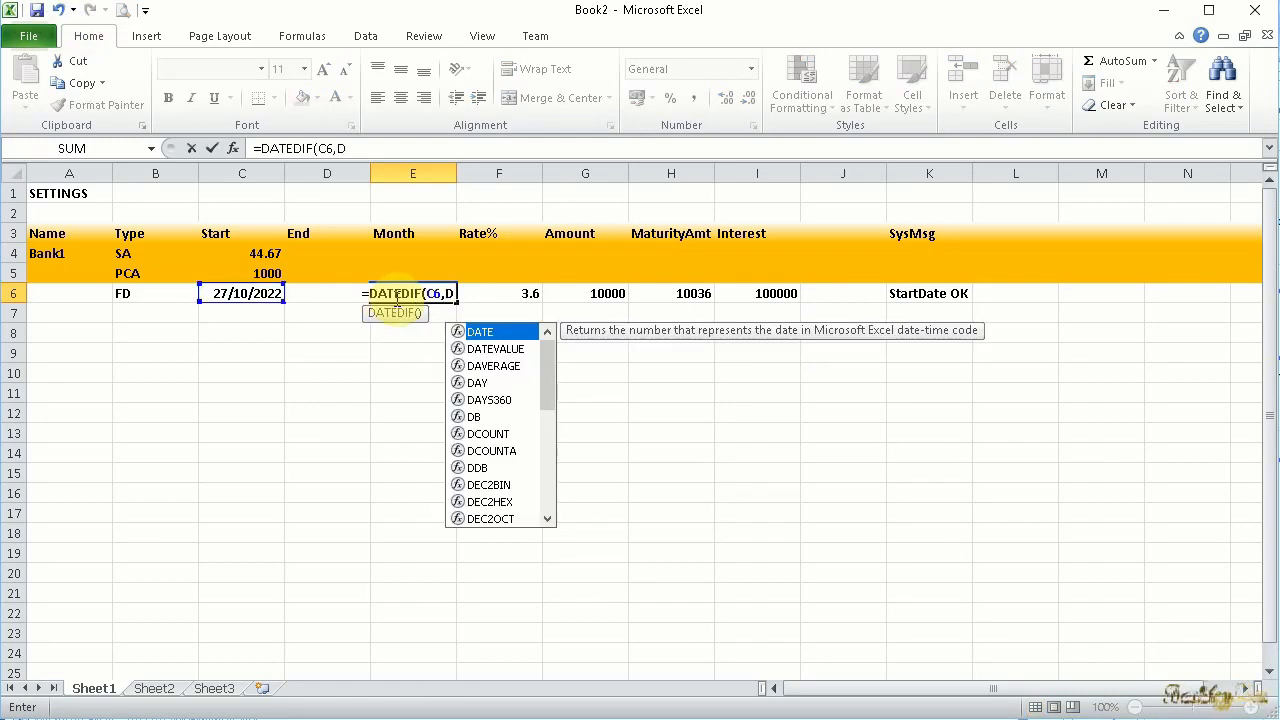
text(6,"m"))
key(Return)
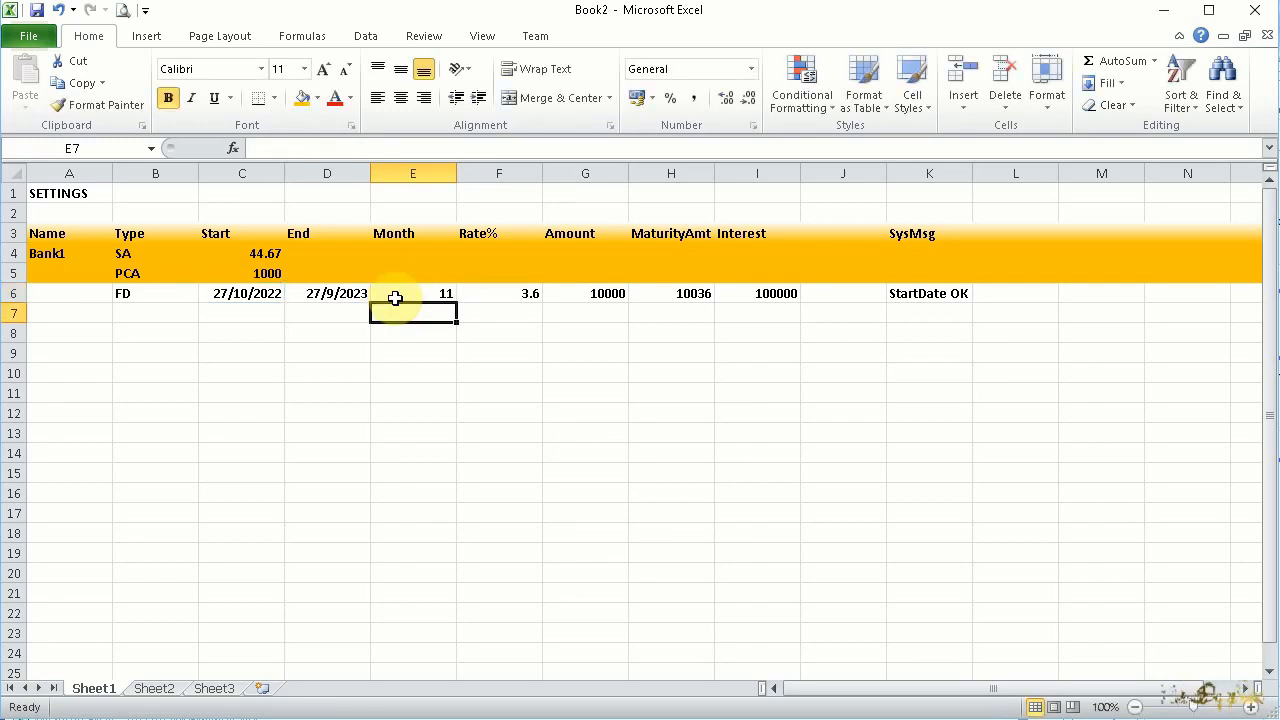
Set the FD row's end date in D6 to 27/10/2023 and check the month formula in E6
key(Up)
key(Left)
key(Left)
click(357, 294)
text(27/10/2023)
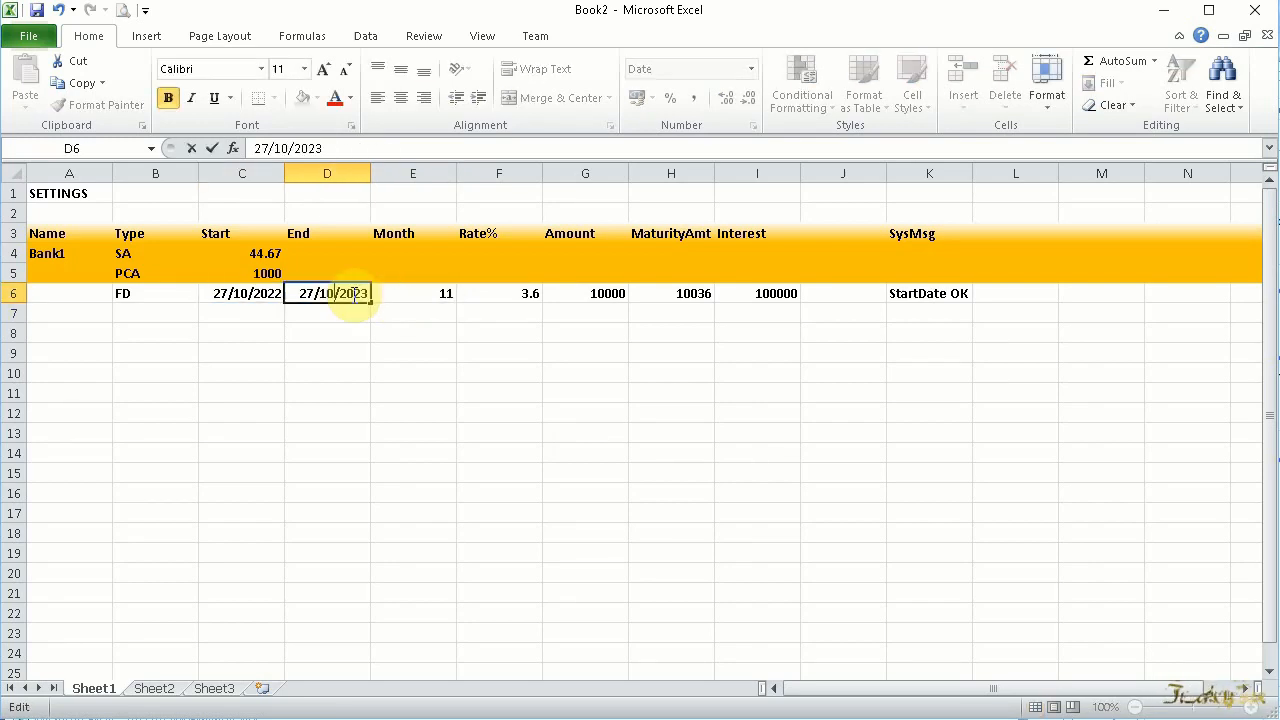
key(Return)
key(Right)
key(Up)
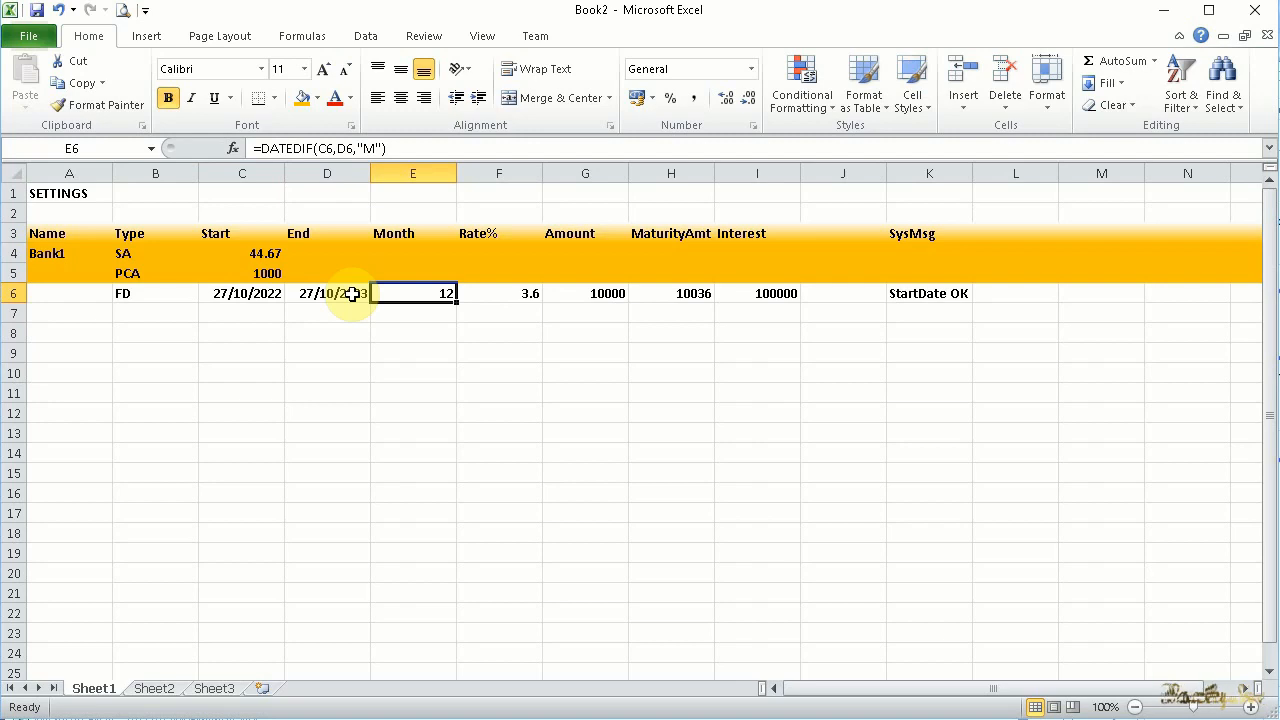
Shade the FD row's month cell E6 and maturity amount cell H6 light gray
click(318, 99)
click(308, 167)
click(413, 433)
click(414, 294)
key(Right)
key(Right)
key(Right)
click(303, 99)
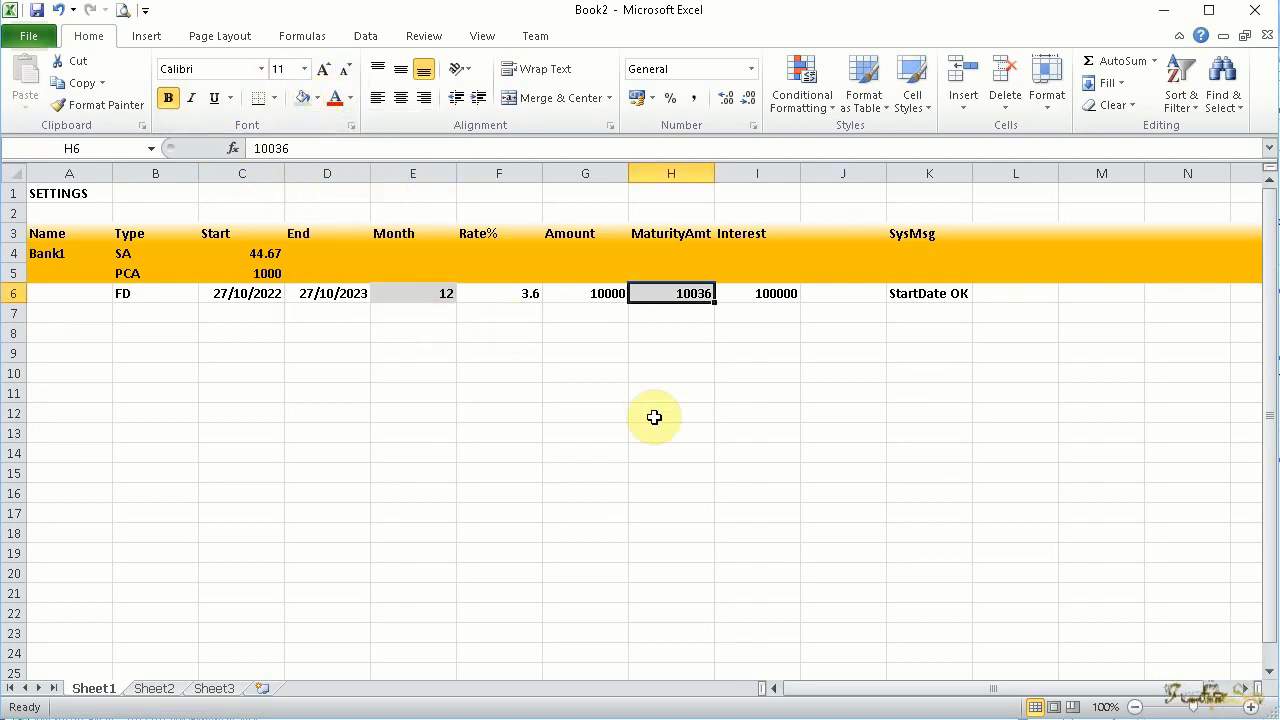
Replace the FD row's interest formula in I6 with =G6*F6%*E6/12
click(757, 294)
drag(262, 149, 282, 148)
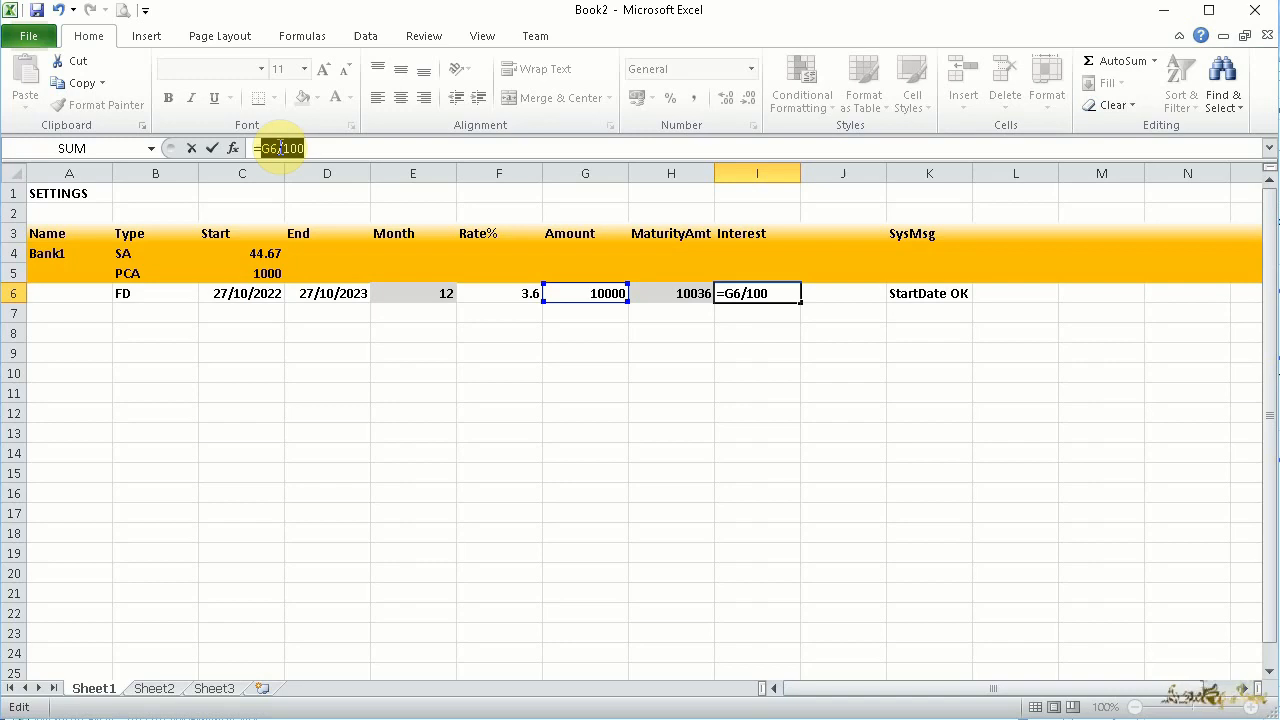
text(G6)
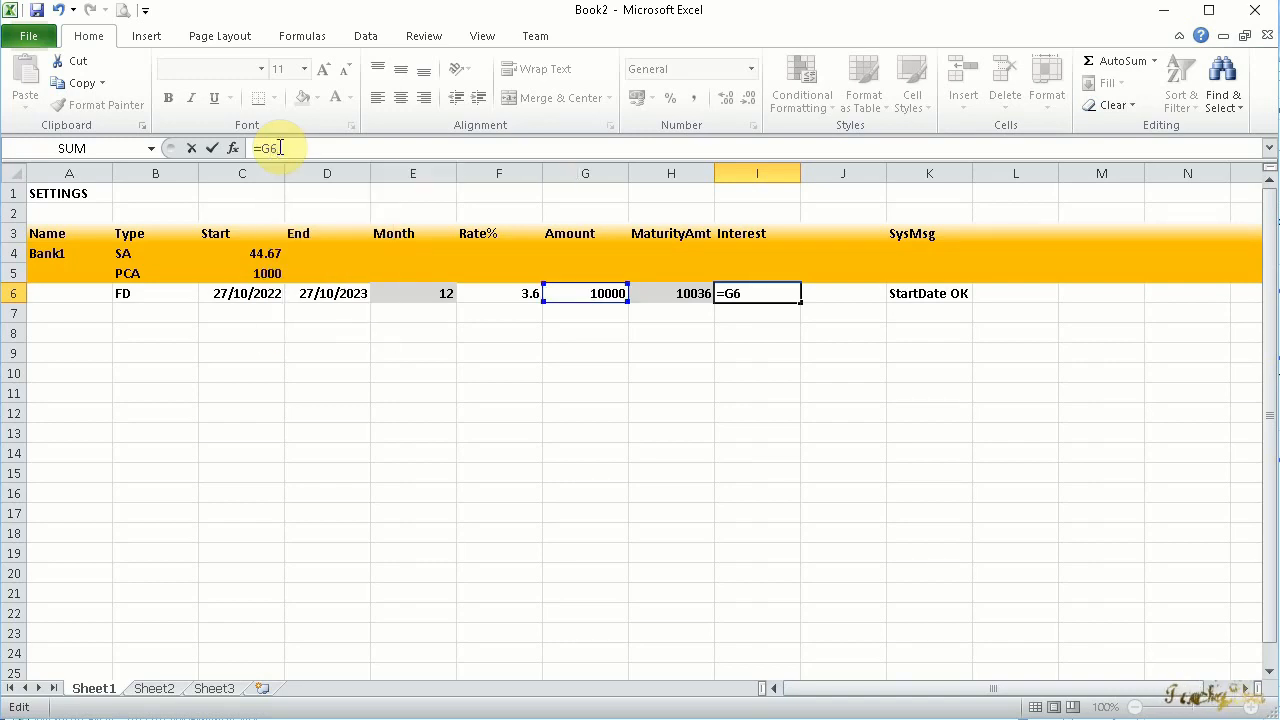
text(*F)
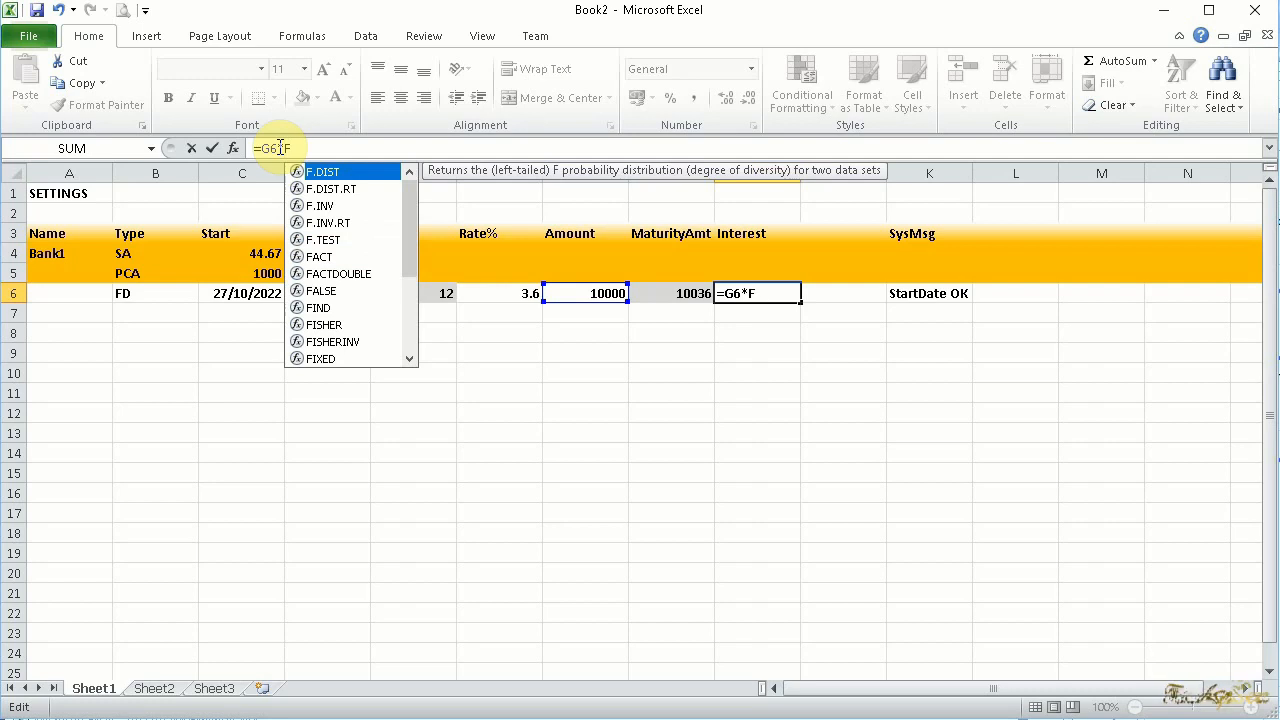
text(6)
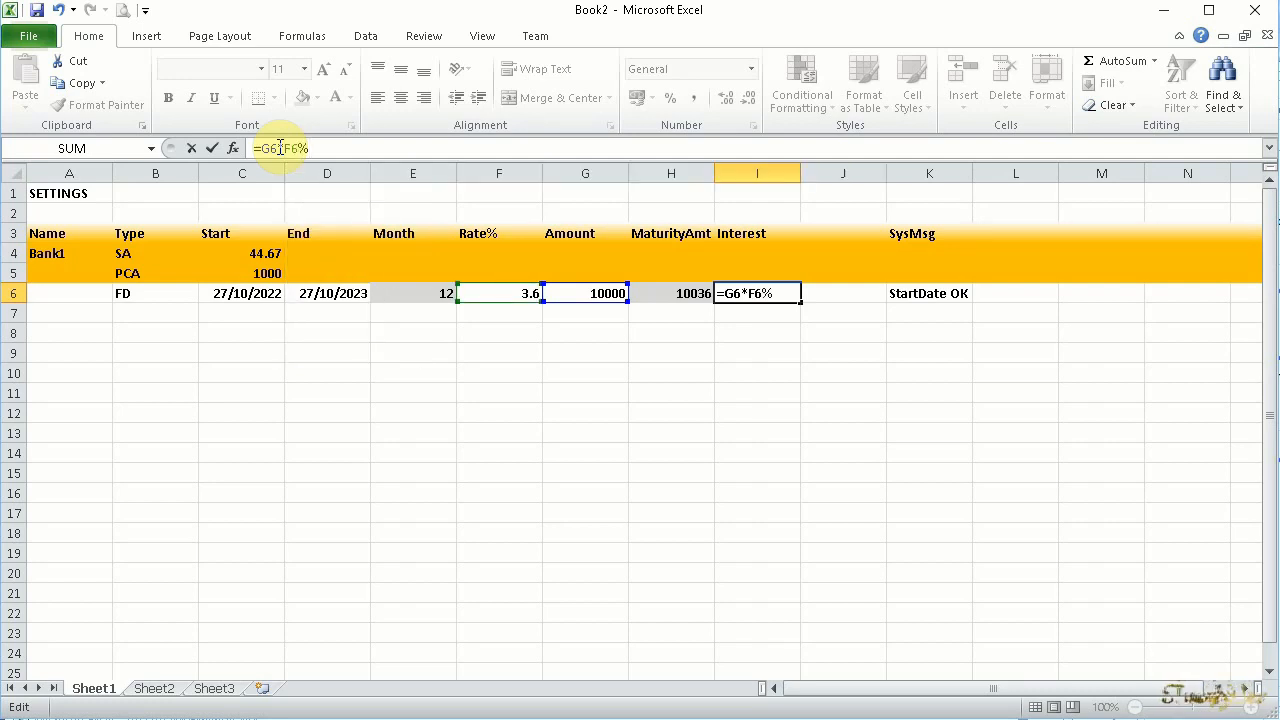
text(%*E6/12)
key(Return)
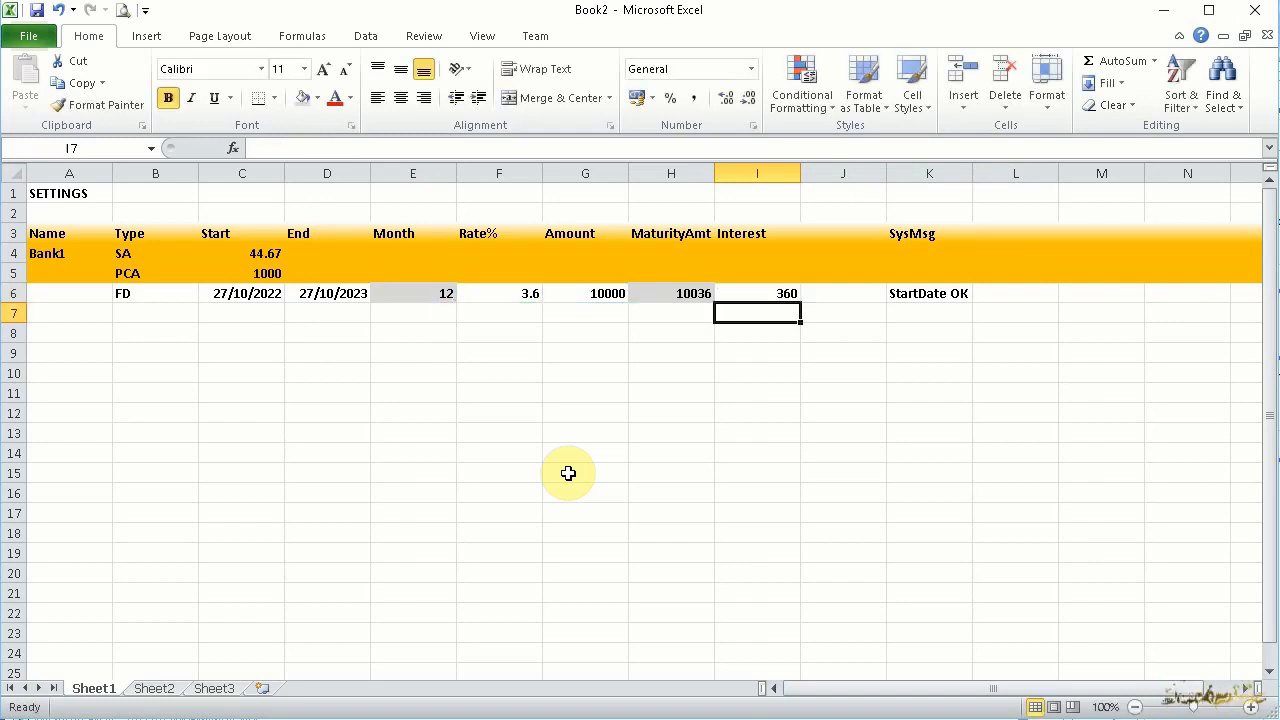
Replace the FD row's maturity amount in H6 with the interest formula plus the principal, =G6+G6*F6%*E6/12
key(Up)
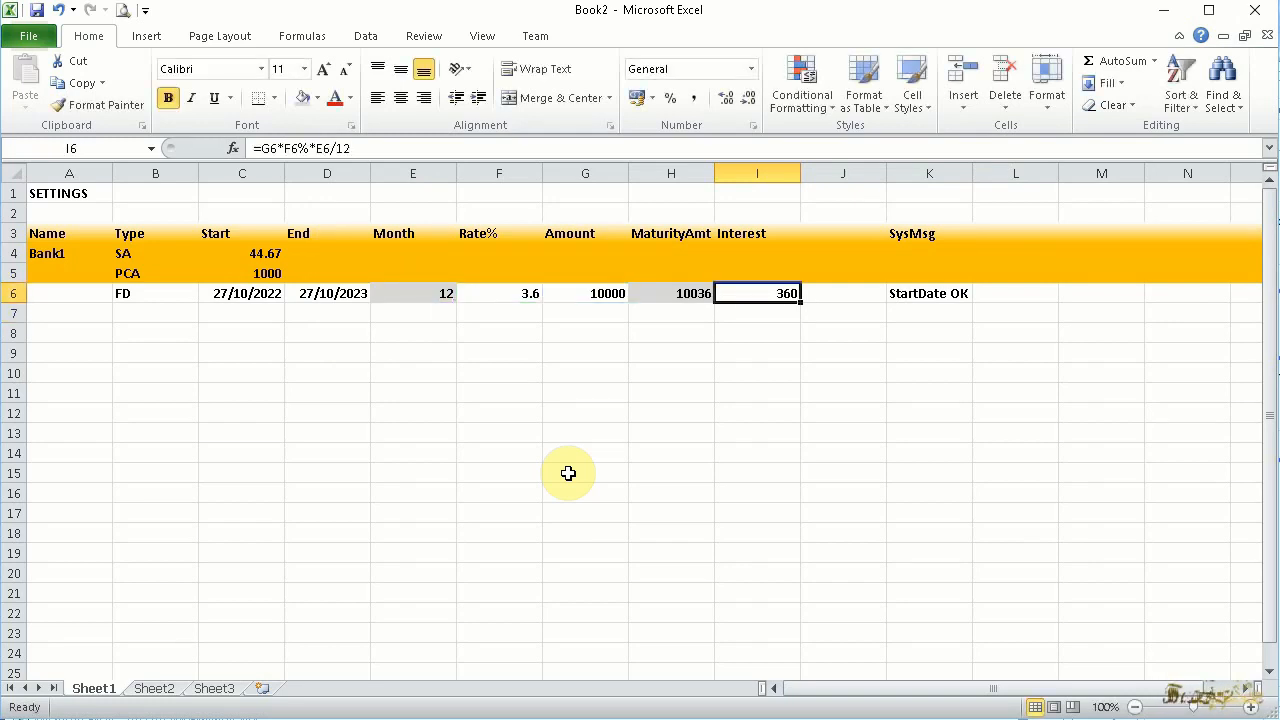
key(Left)
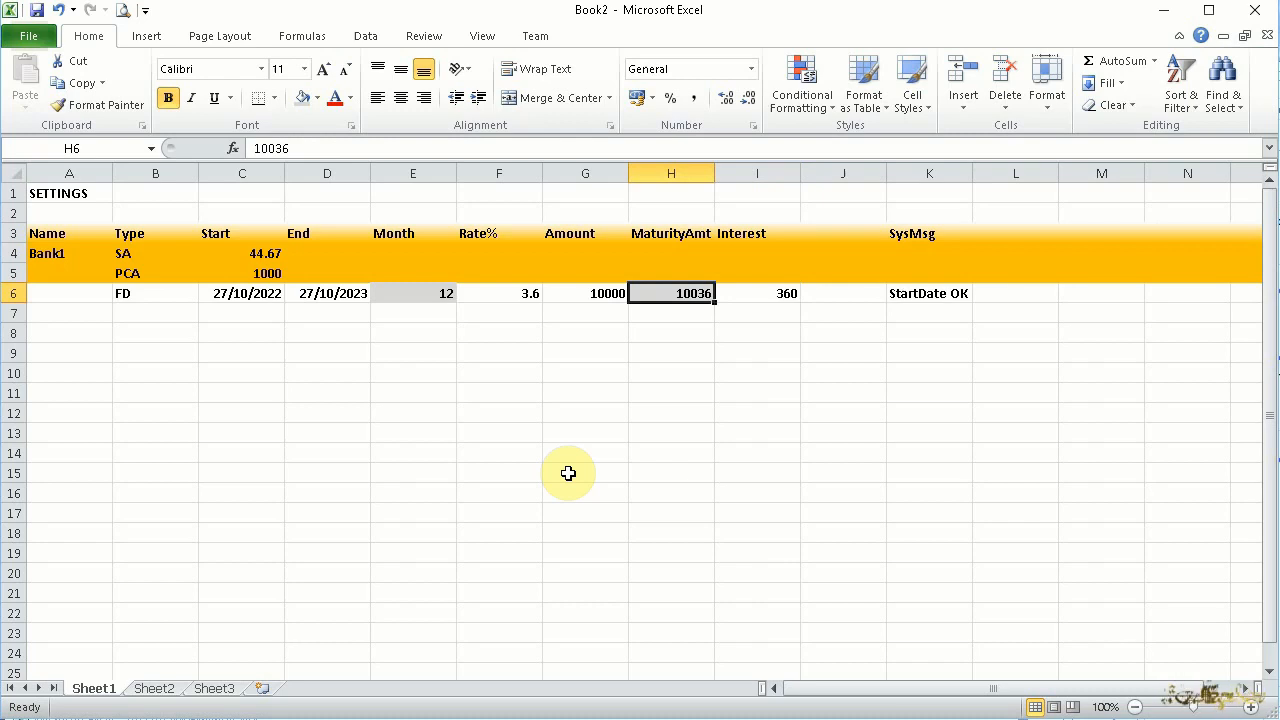
key(Right)
text(G)
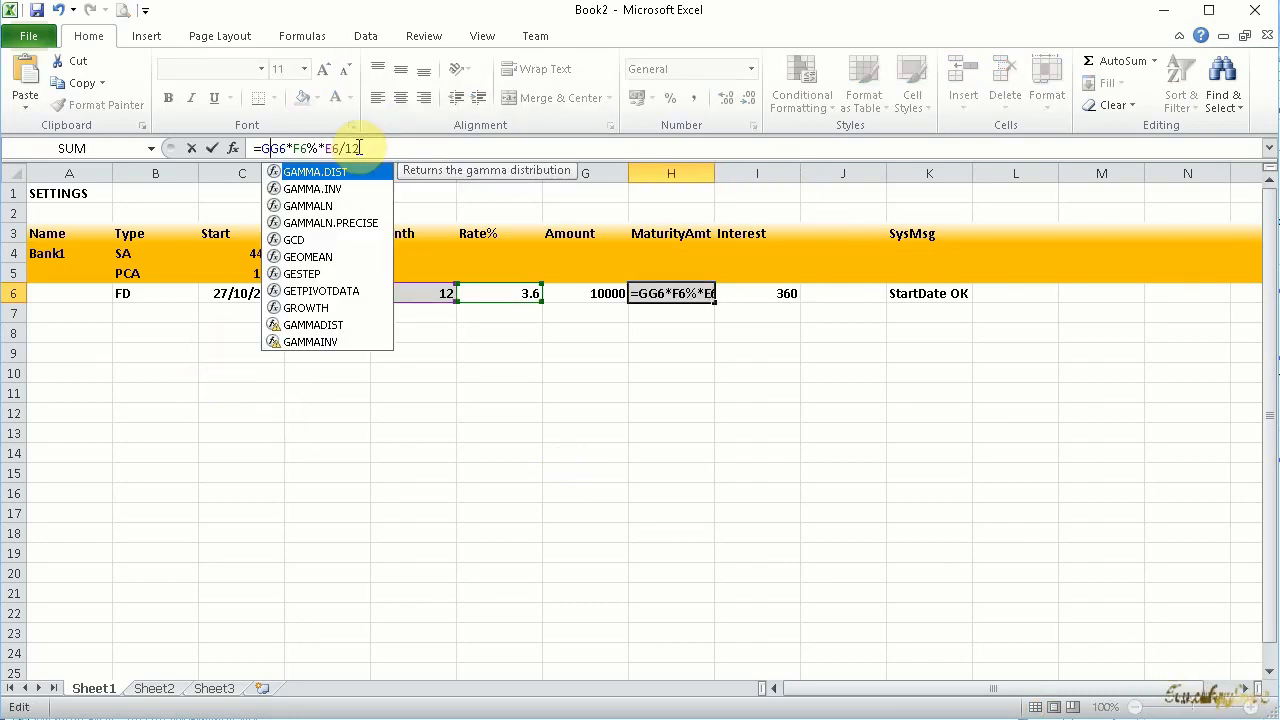
text(6+)
key(Return)
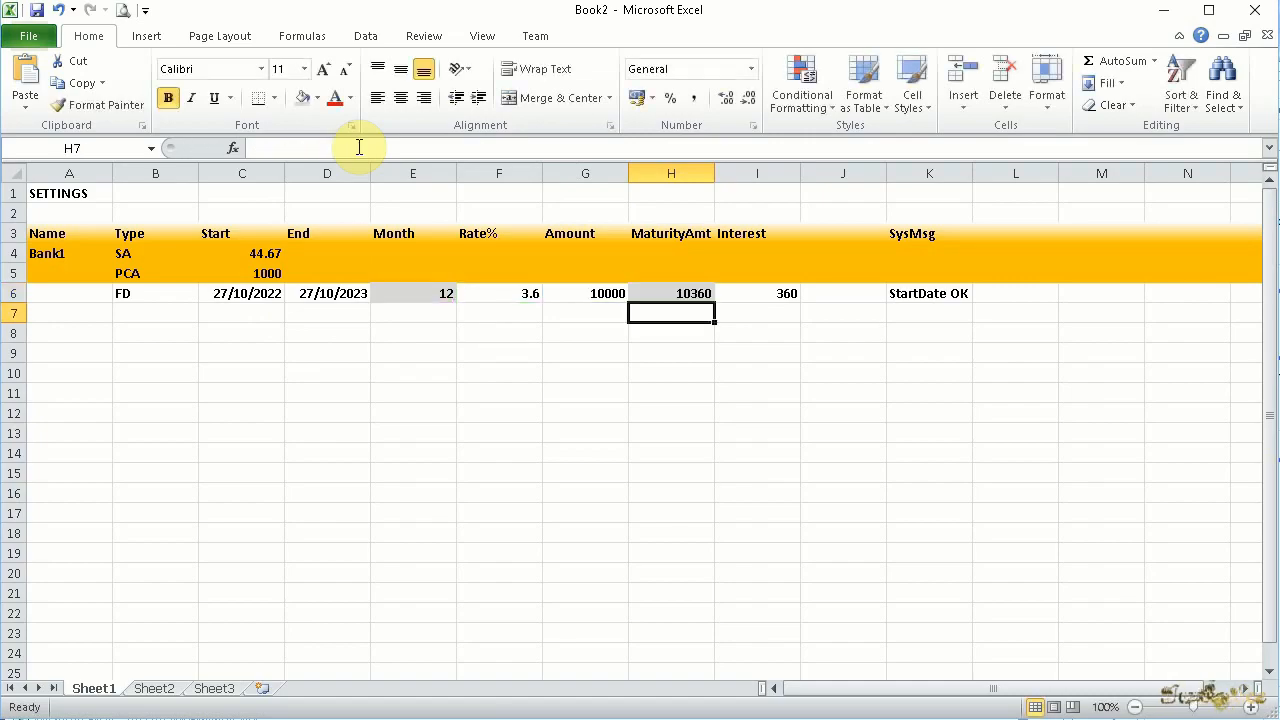
Set the FD row's end date in D6 to 27/10/2021 and check its effect on the month and maturity amount cells
double_click(335, 293)
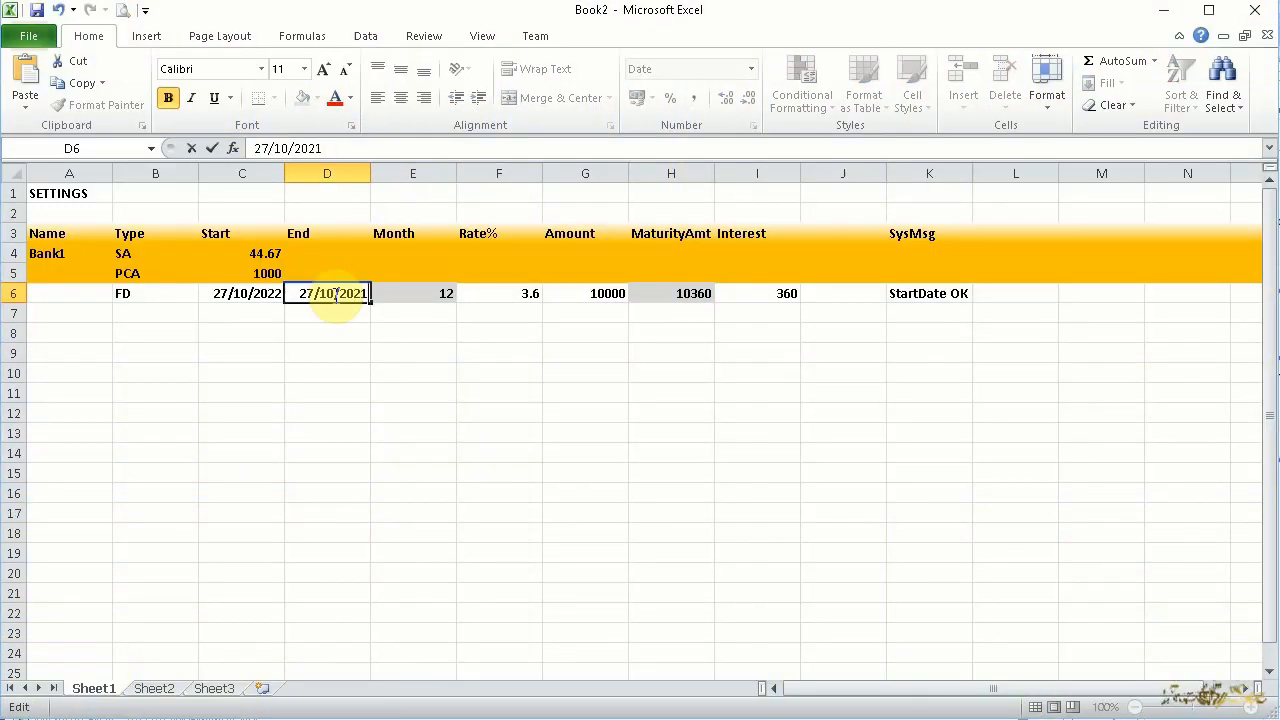
key(Return)
click(665, 293)
click(405, 293)
click(312, 291)
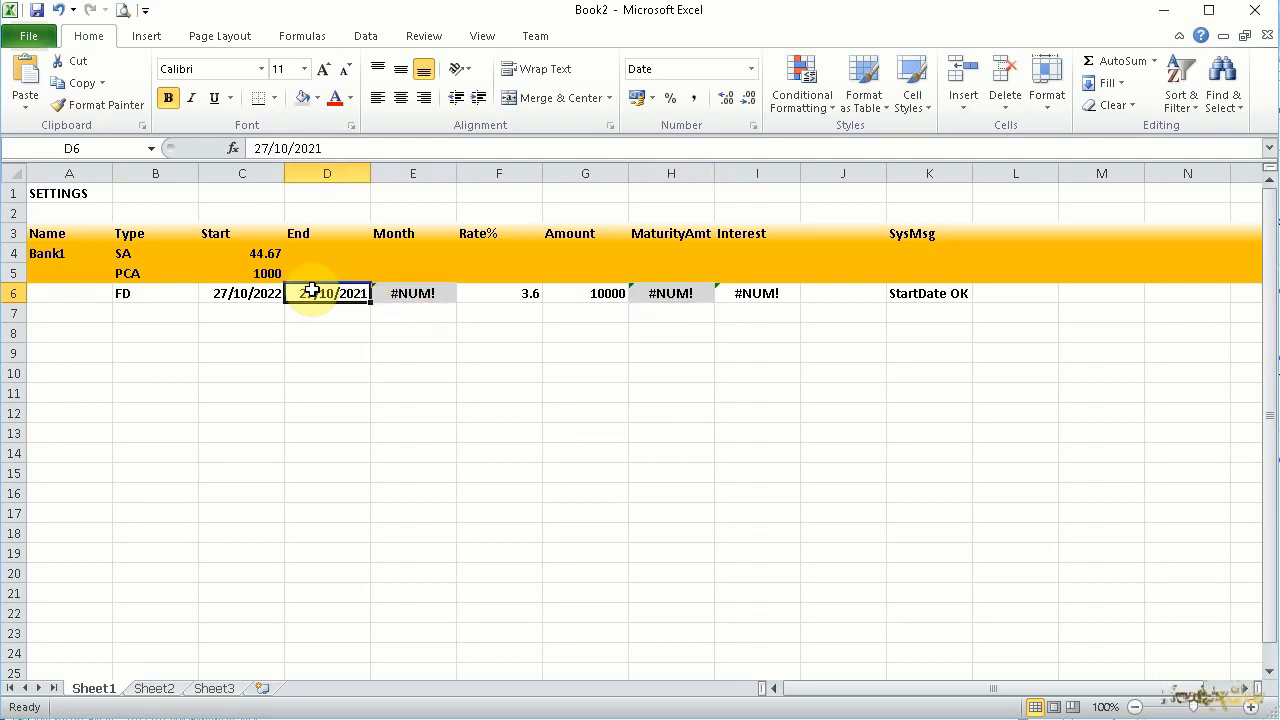
click(410, 297)
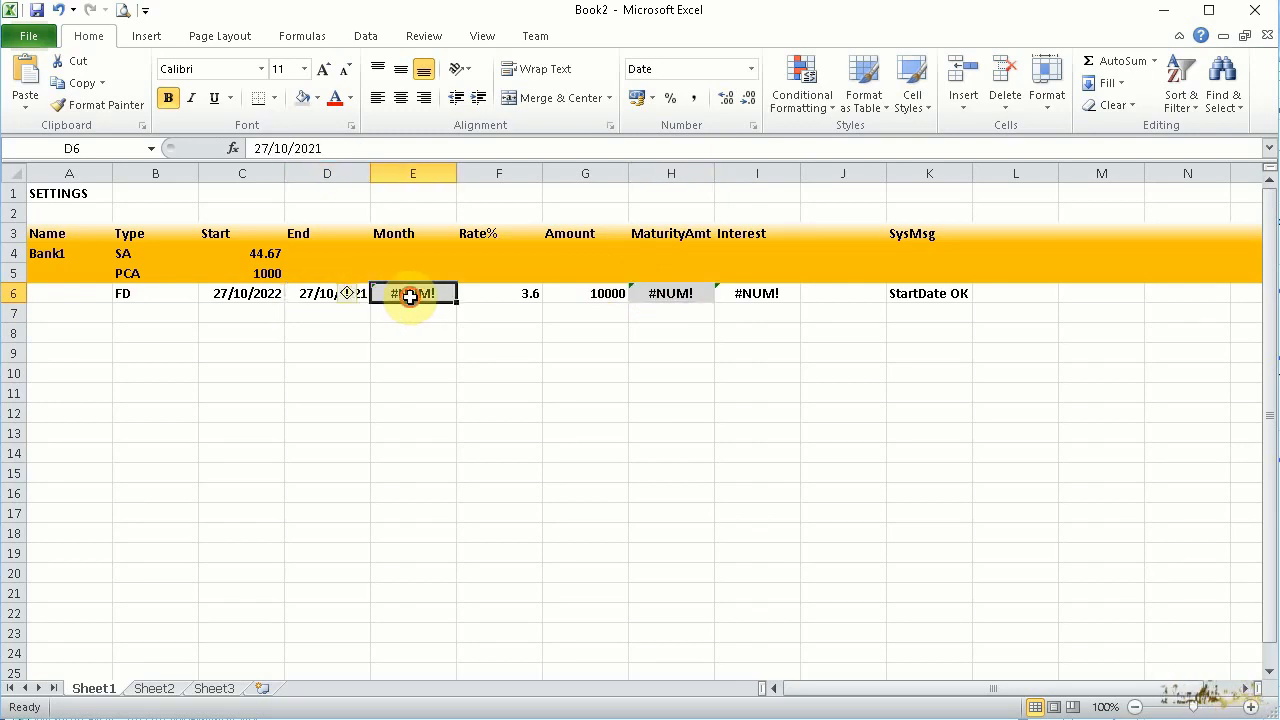
click(317, 292)
click(391, 292)
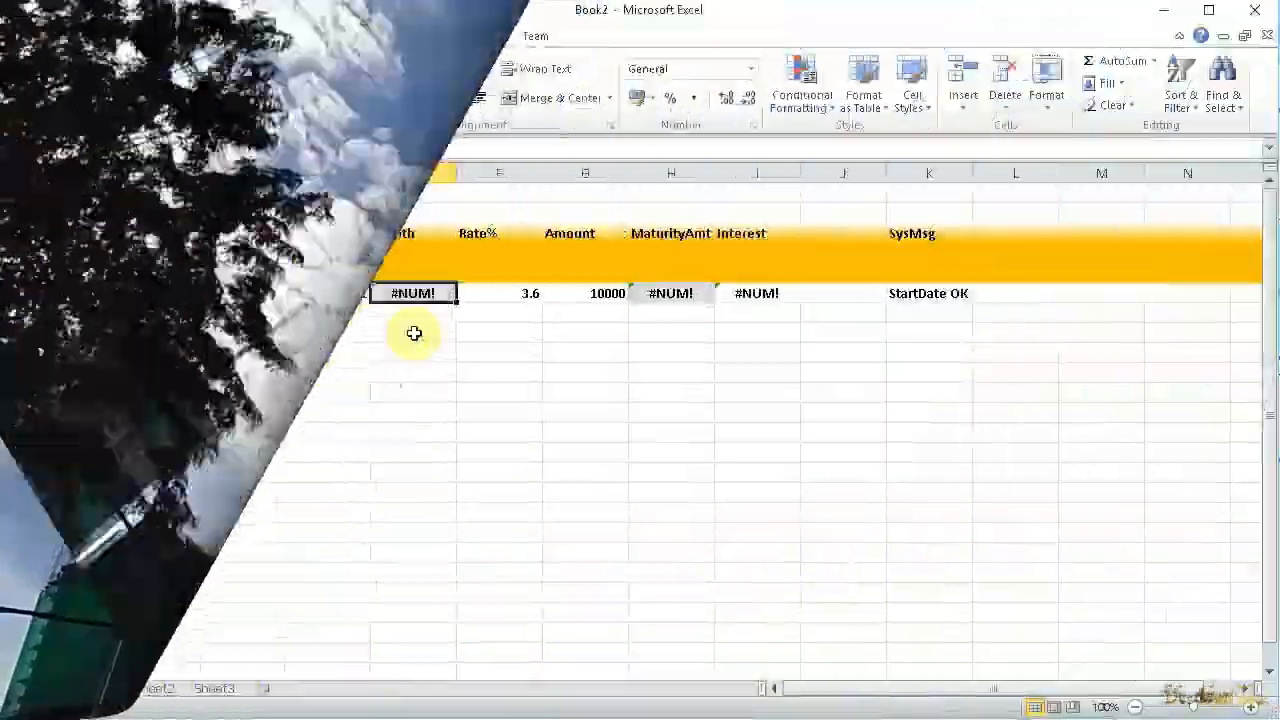
List the functions IF and TEXT in D8 and D9, with an example formula for each in E8 and E9
click(414, 333)
text(=IF)
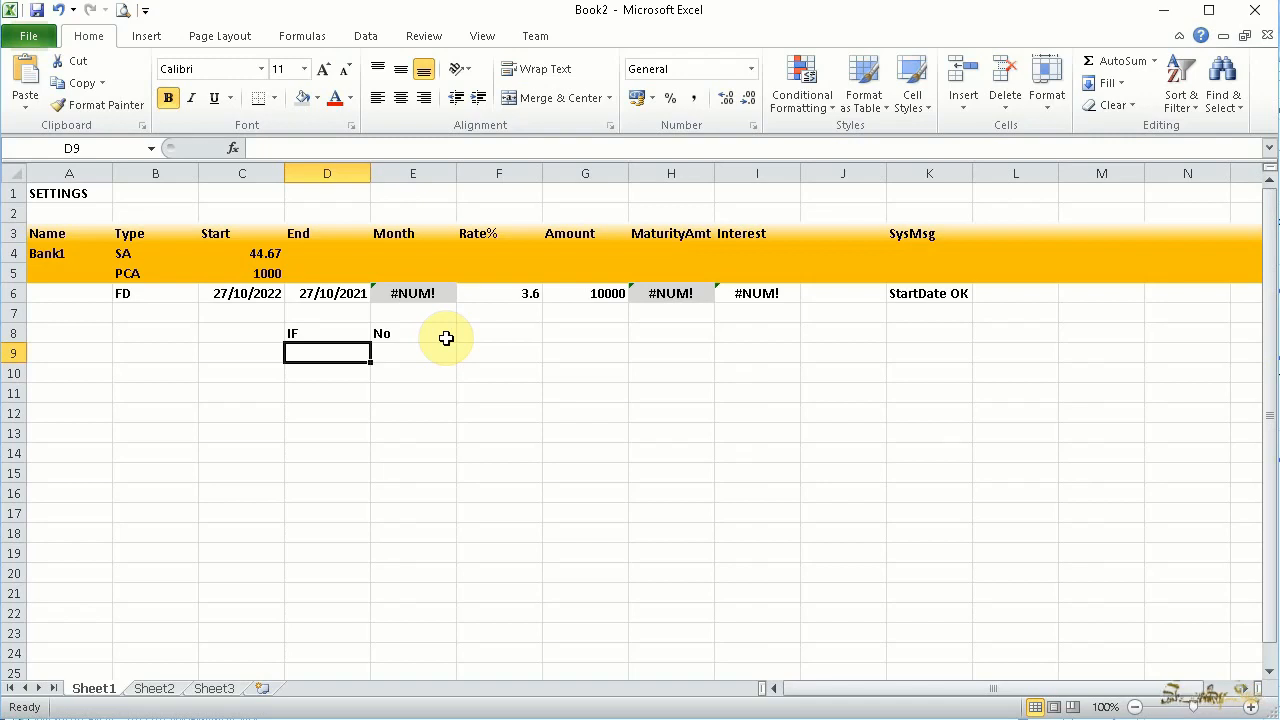
text(TEX)
text(T)
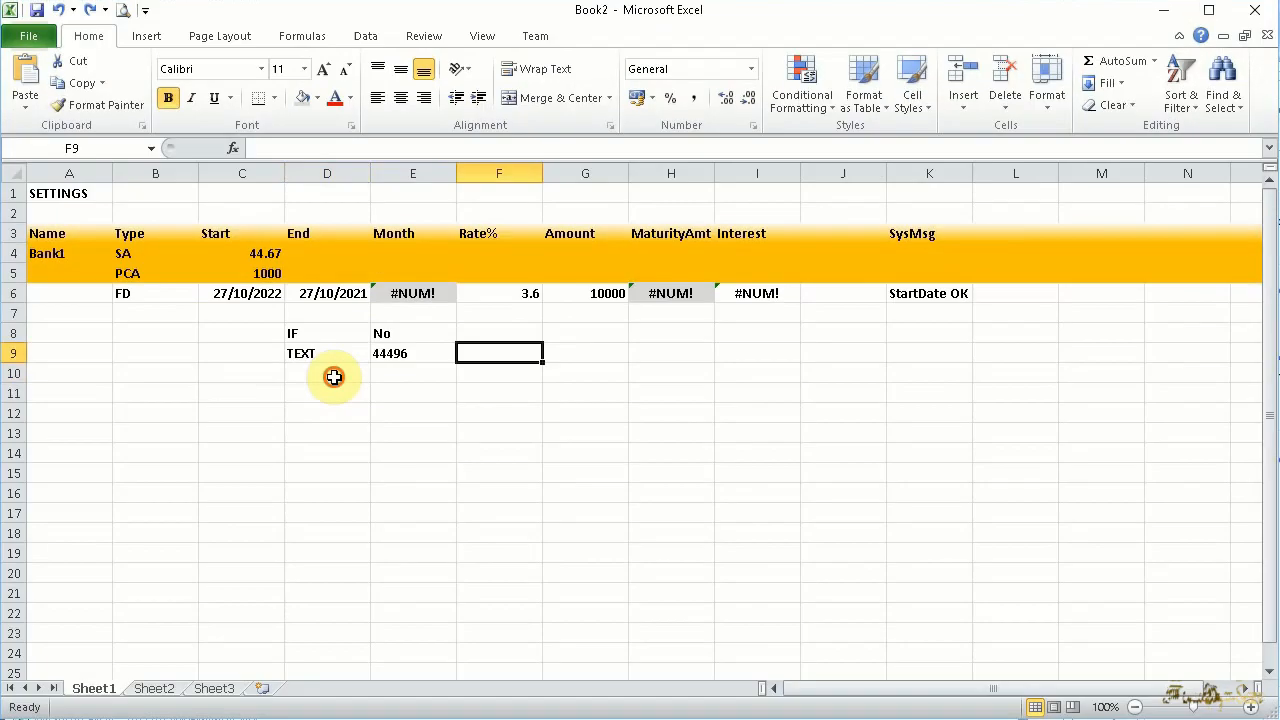
Label D10 as DATEVALUE and enter an example DATEVALUE formula in E10
click(334, 377)
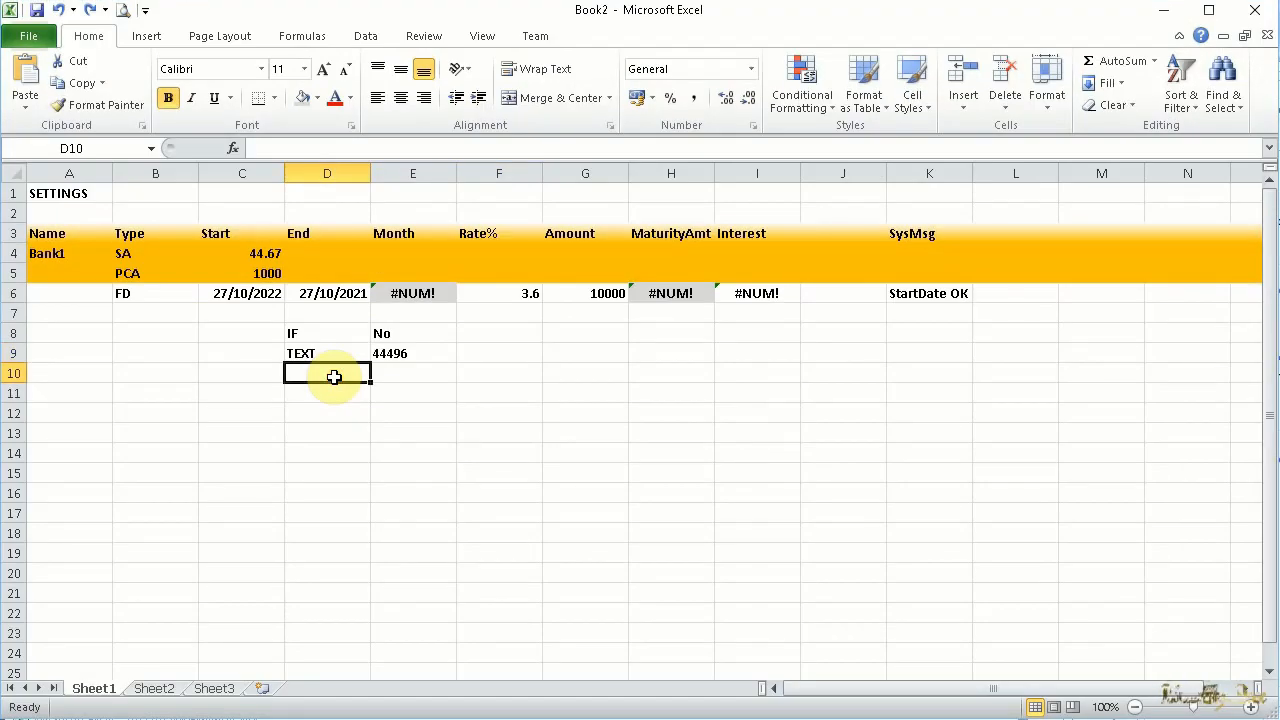
text(DATEVALUE)
key(Tab)
text(=DATE)
key(Down)
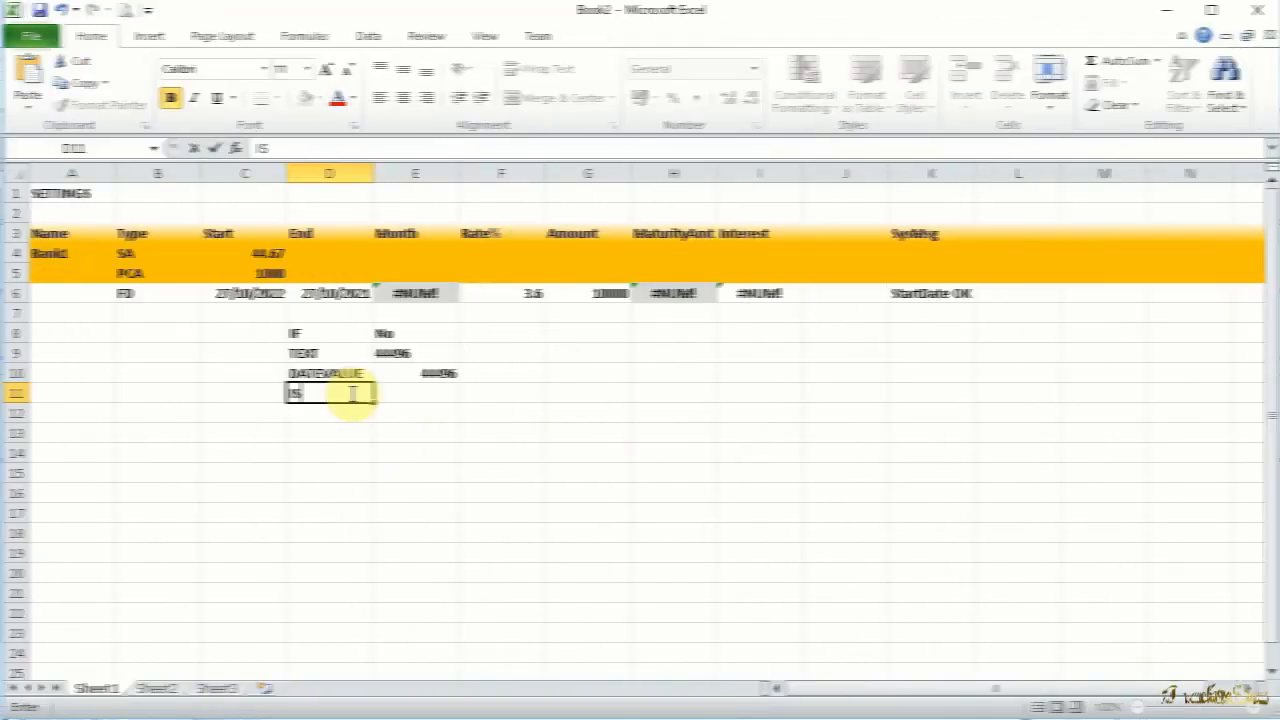
Label D11 as ISERR and D12 as AND, and enter the matching functions beside them in E11 and E12
key(Tab)
text(=ISERR)
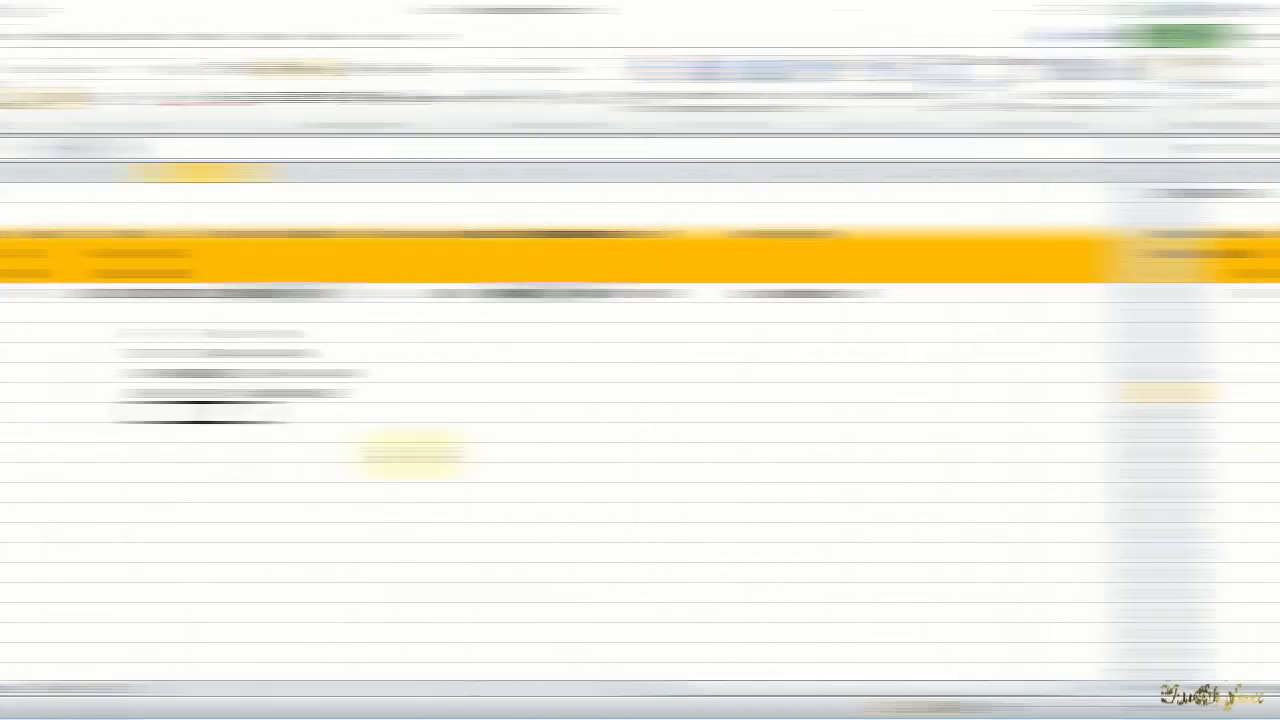
text(AND)
key(Tab)
text(=AND)
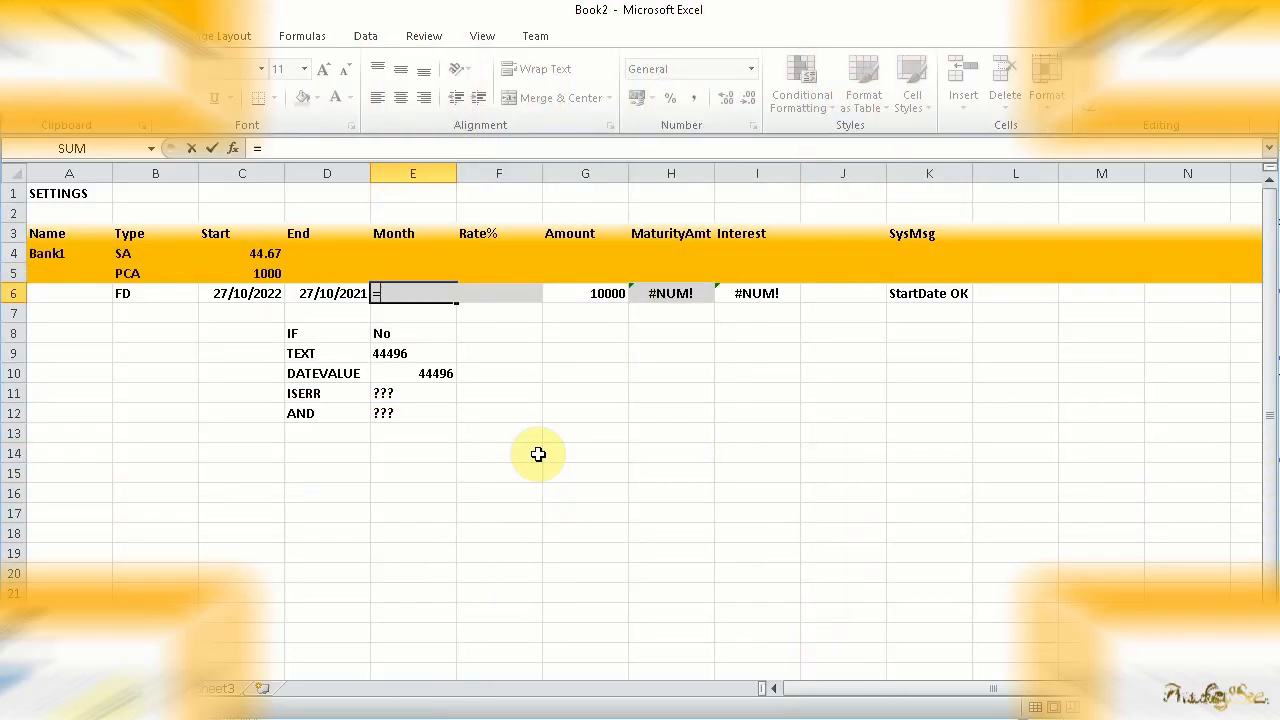
Begin a new month formula in E6 with =IF(ISERR(DATEVALUE(TEXT(C6,"DD/MM/YYYY"))),0, to return 0 for an invalid start date
text(IF()
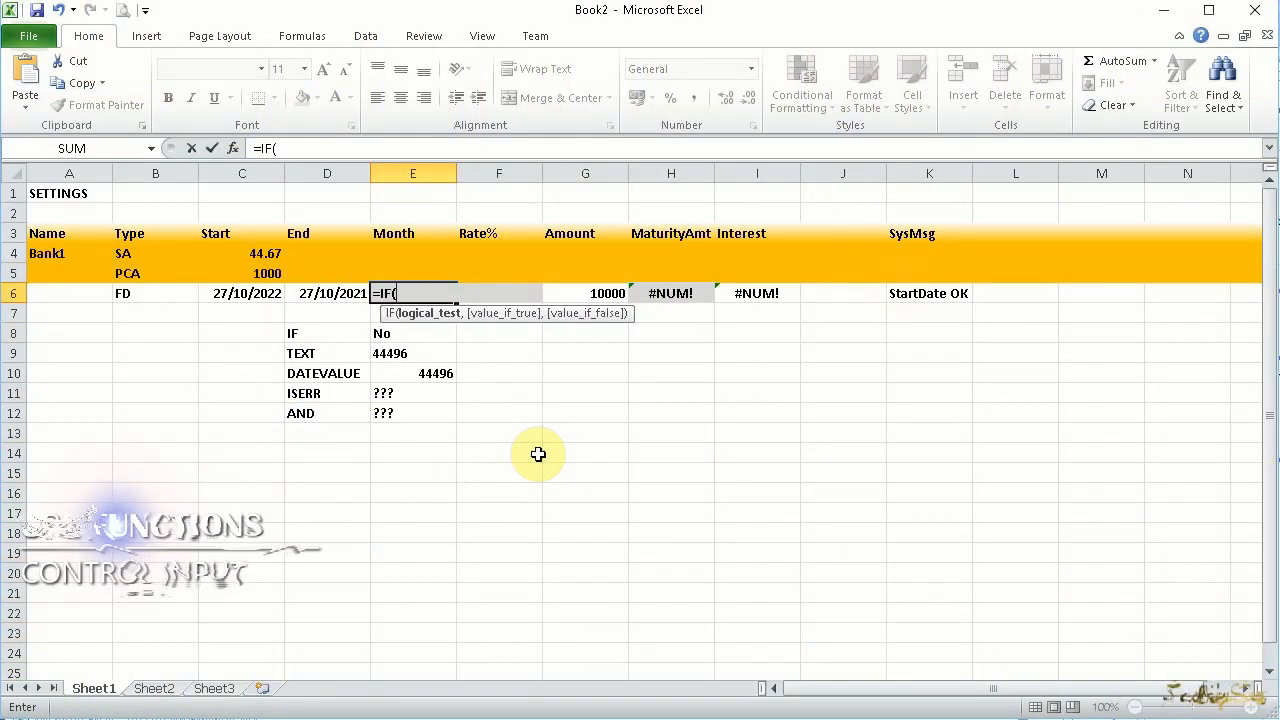
text(ISERR(DATEVALUE)
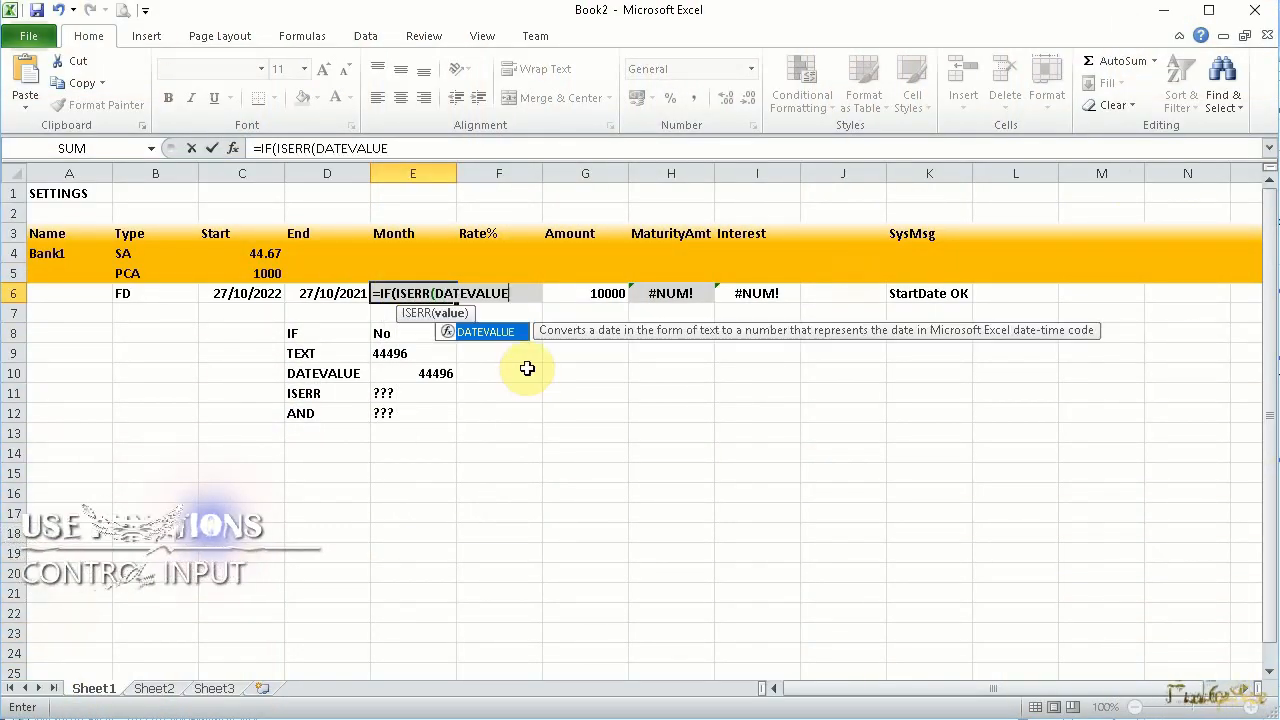
text((TEXT(C6)
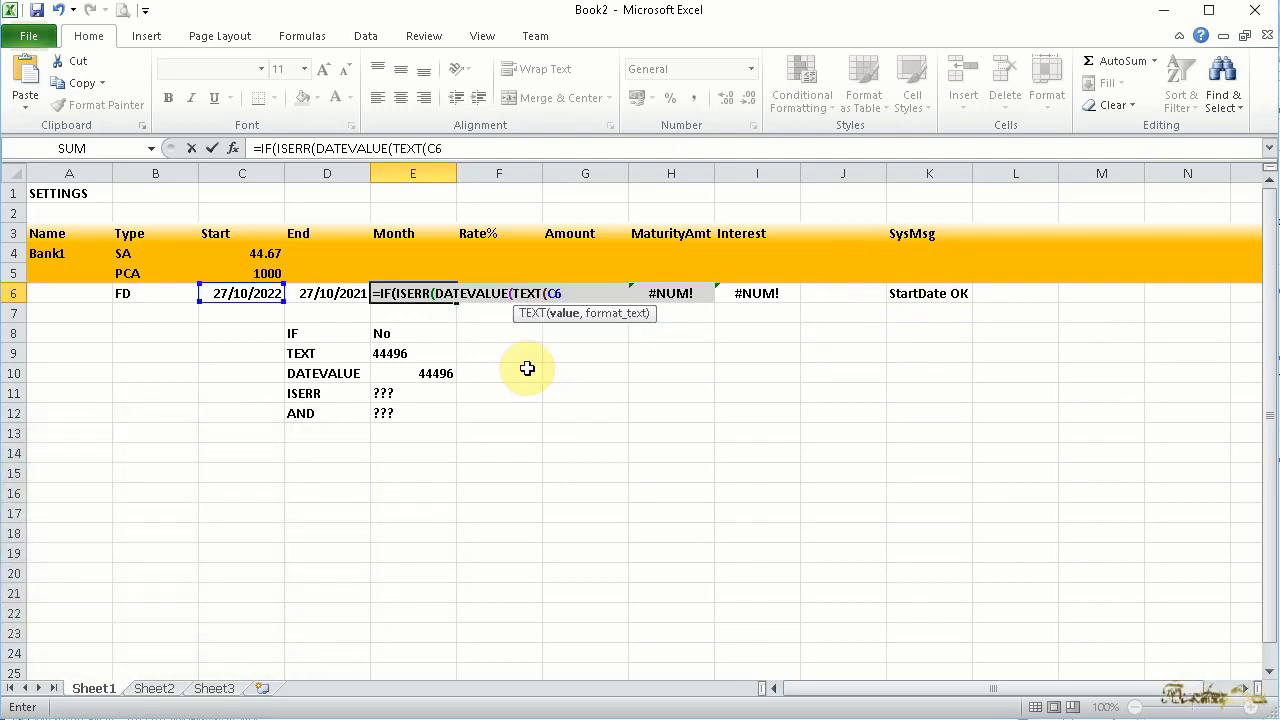
text(,"DD/MM/YYYY"))),)
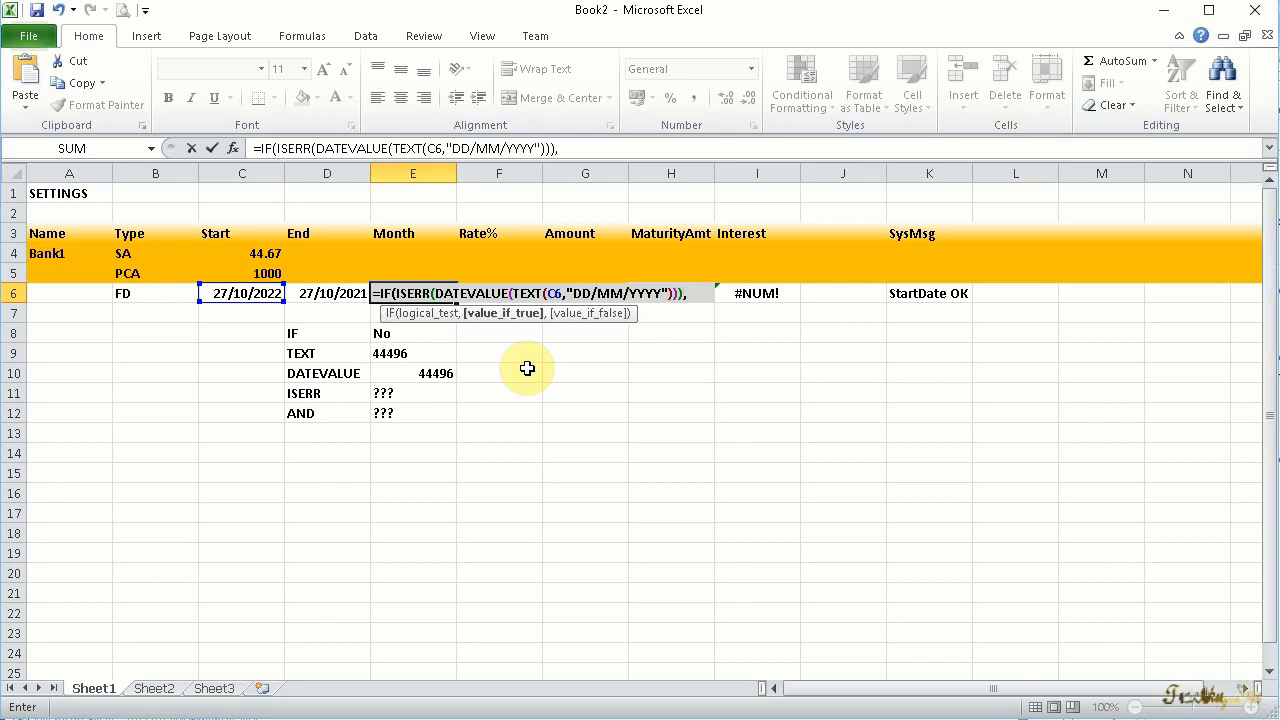
text(0,)
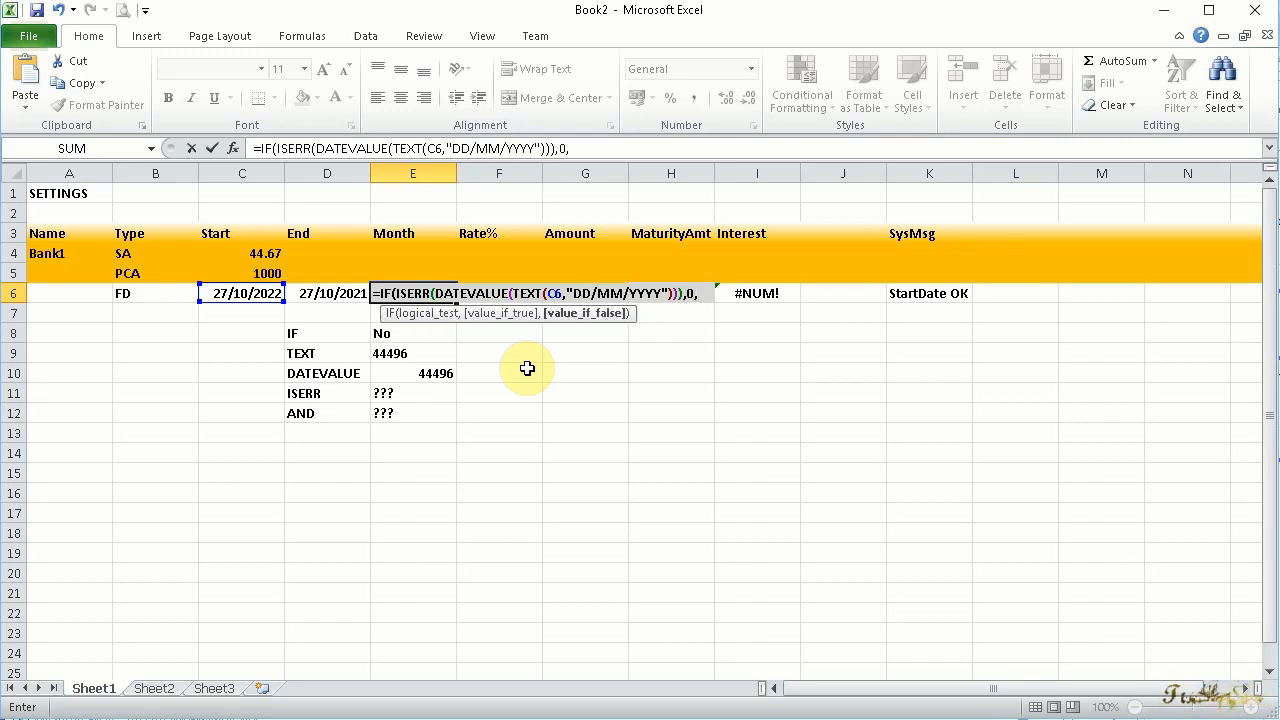
Complete the E6 formula with a copy of DATEVALUE(TEXT(C6,"DD/MM/YYYY")) as the value if false
drag(683, 293, 440, 292)
key(ctrl+c)
click(699, 293)
key(ctrl+v)
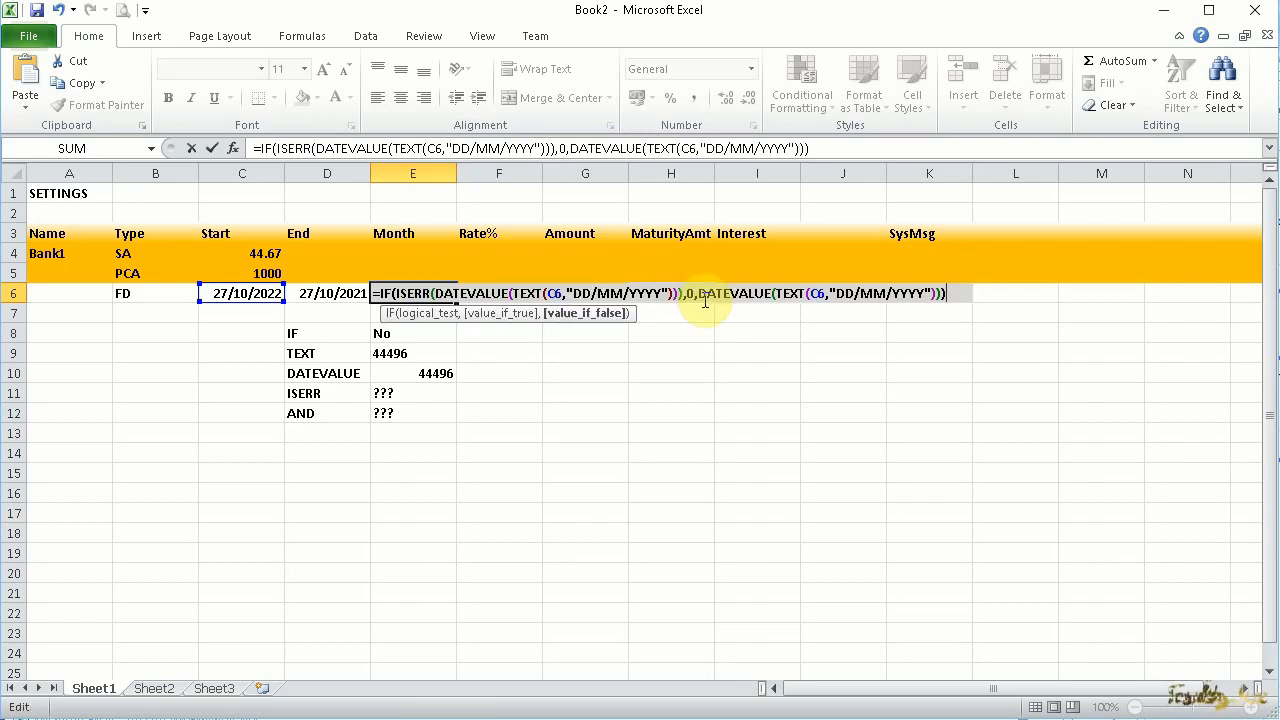
key(Return)
scroll(401, 296, left, 4)
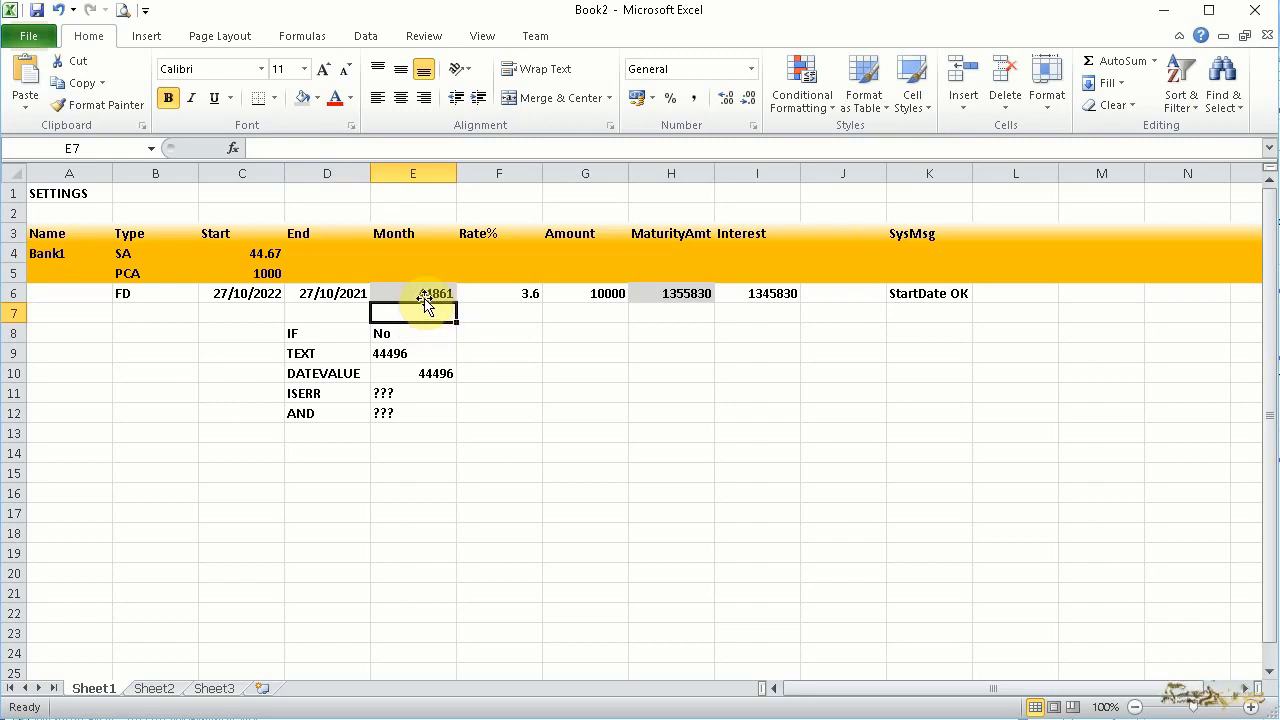
Append a < comparison to the E6 formula, followed by a copy of its whole IF expression
click(424, 296)
click(264, 148)
key(shift+End)
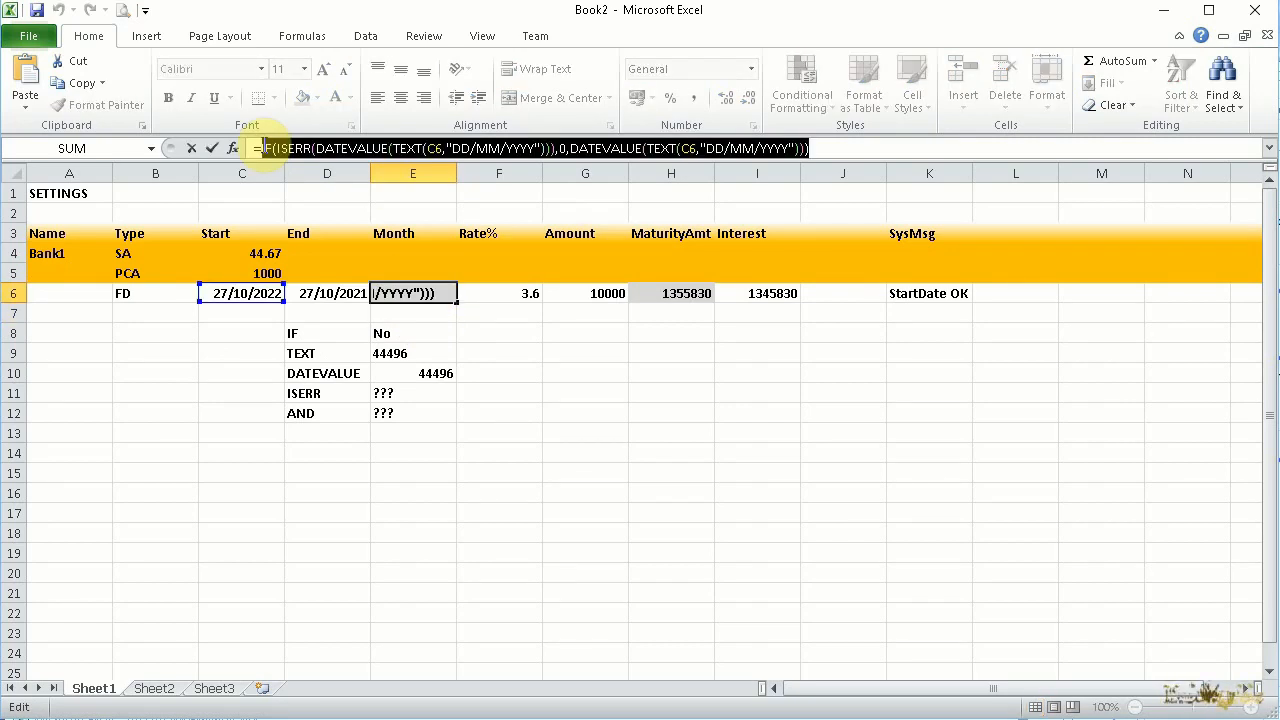
key(Escape)
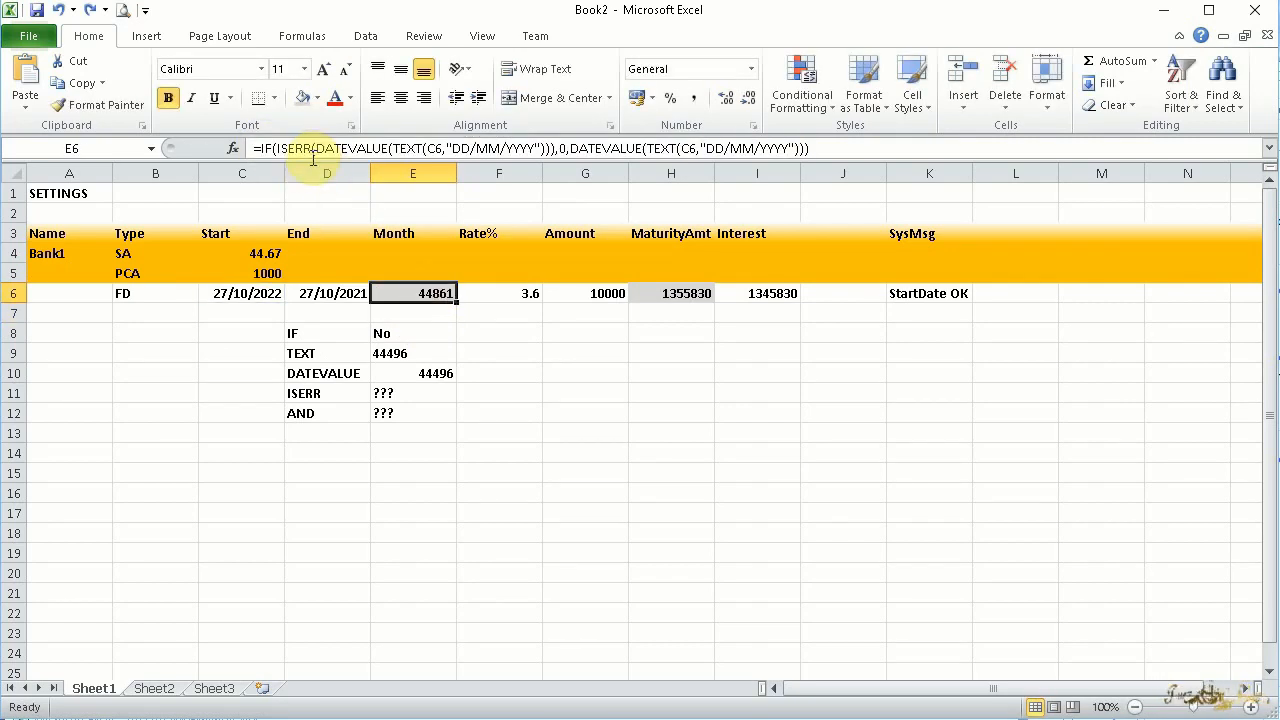
click(887, 149)
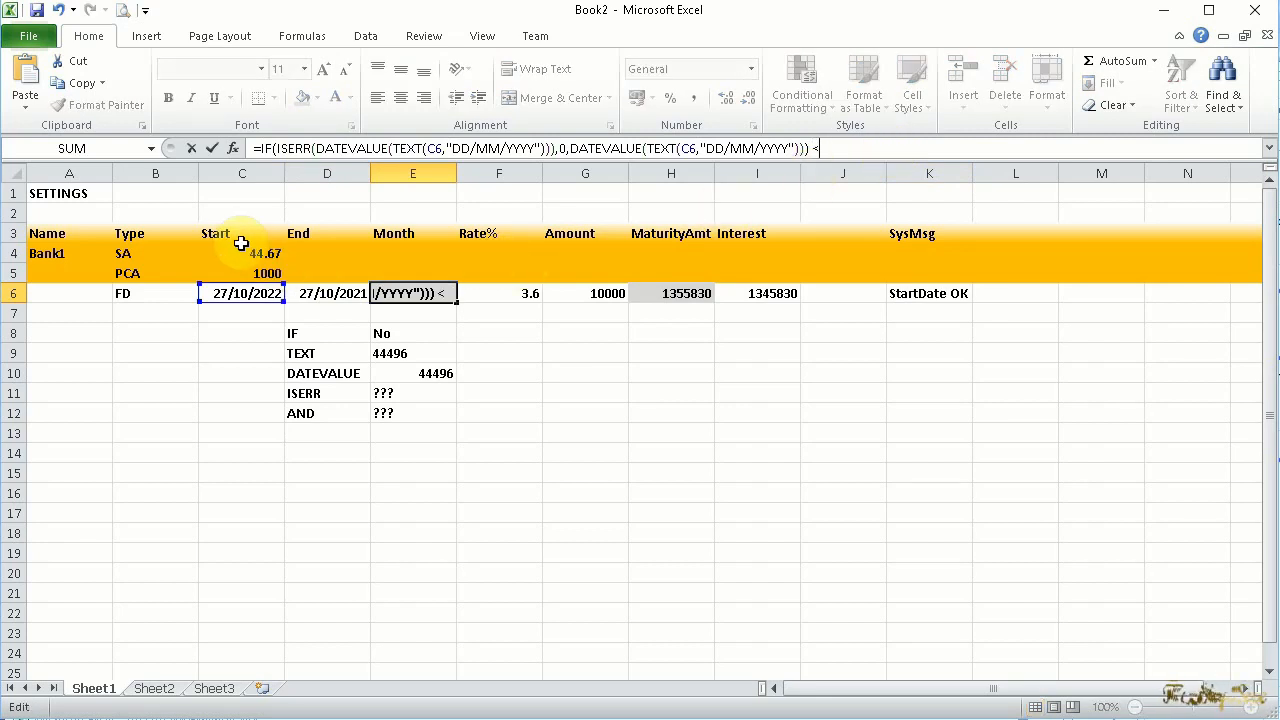
key(ctrl+v)
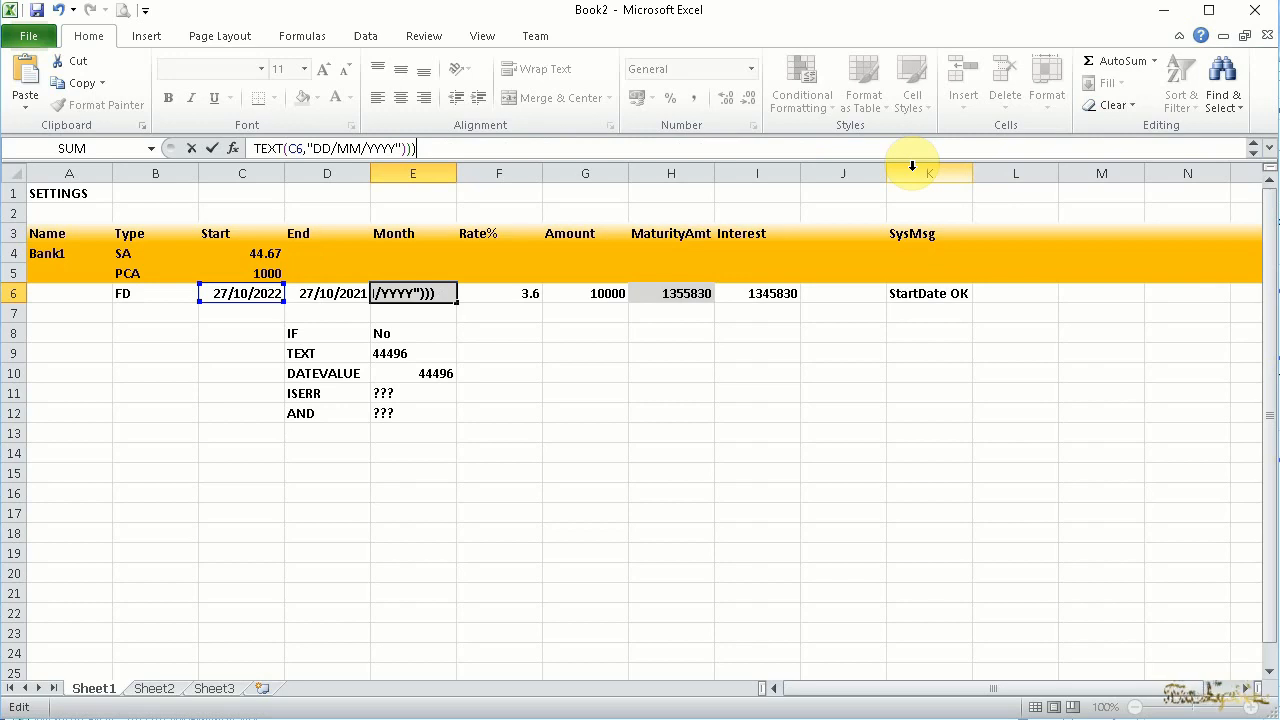
Change C6 to D6 in the second IF expression of the E6 formula and put the < comparison on its own line
click(291, 148)
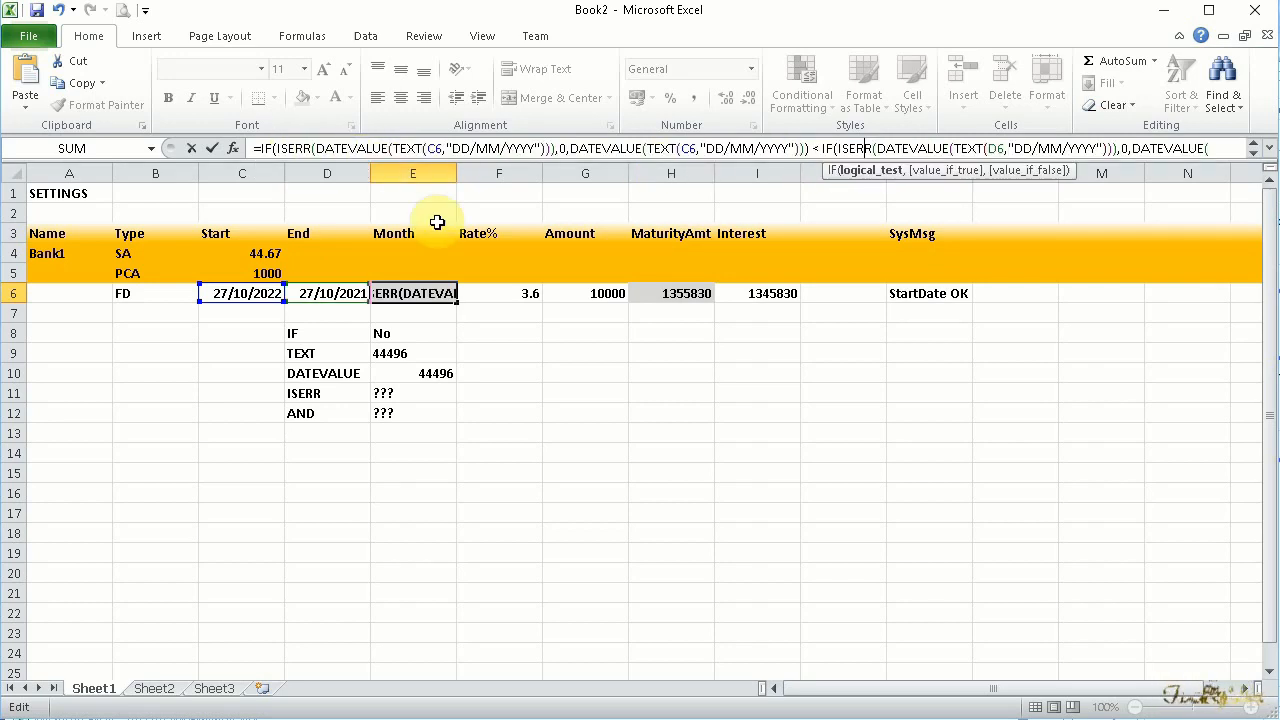
key(Left)
key(Left)
key(Left)
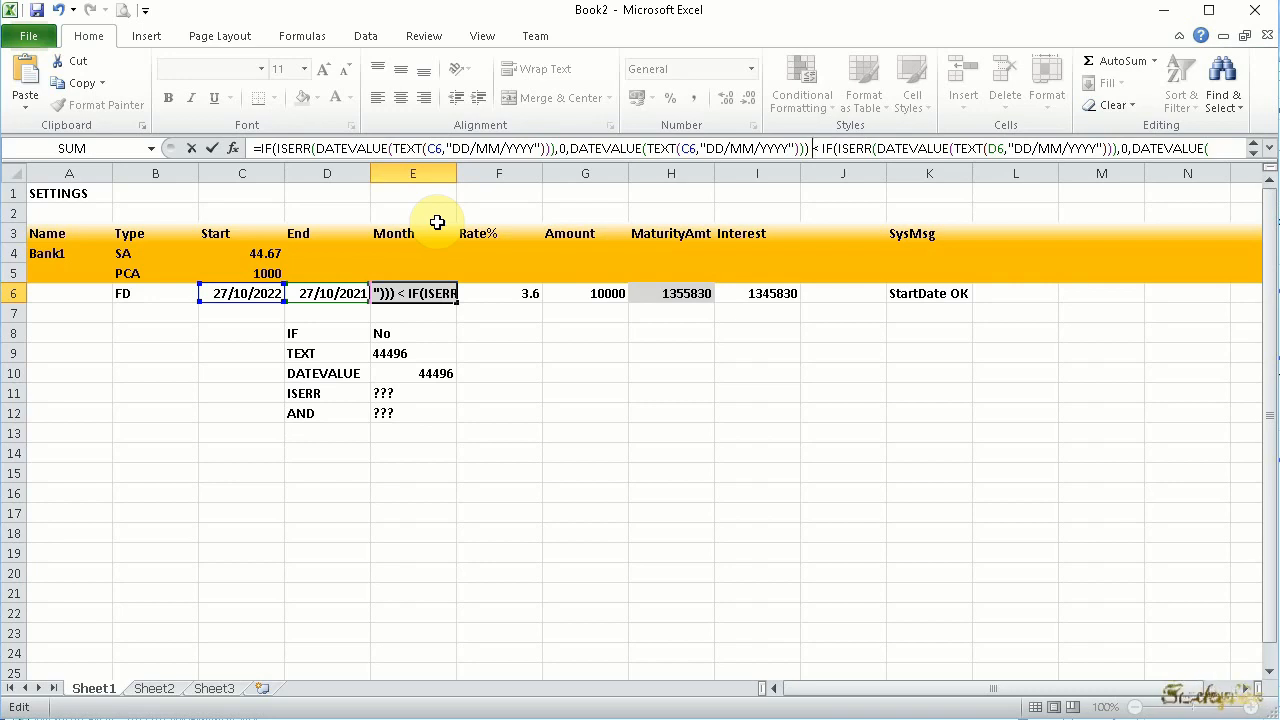
key(alt+Return)
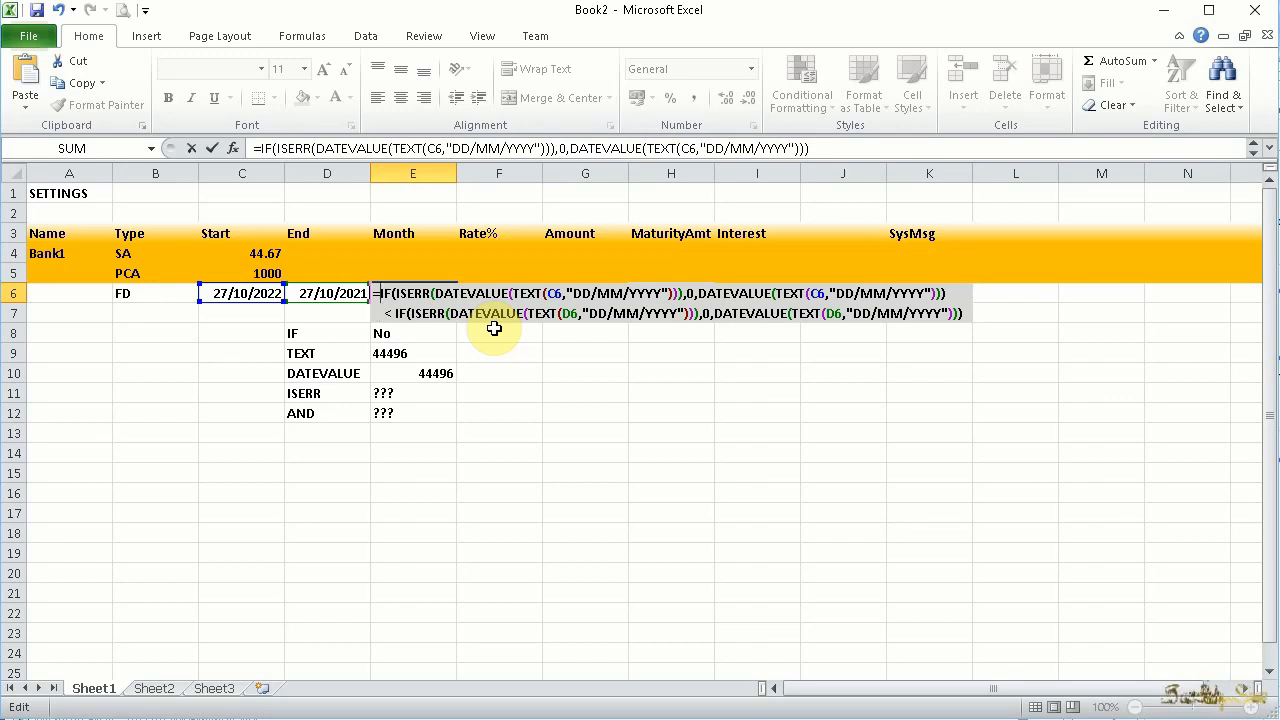
Wrap the date comparison in E6 in an AND() function, laid out over separate lines, and enter the formula
text(AND()
key(Down)
key(Right)
key(Right)
key(Right)
key(Right)
key(Right)
key(Right)
key(Right)
key(Right)
key(Right)
key(Right)
key(Right)
key(Right)
key(Right)
key(Right)
key(Right)
key(Right)
key(Right)
key(Right)
key(Right)
key(Right)
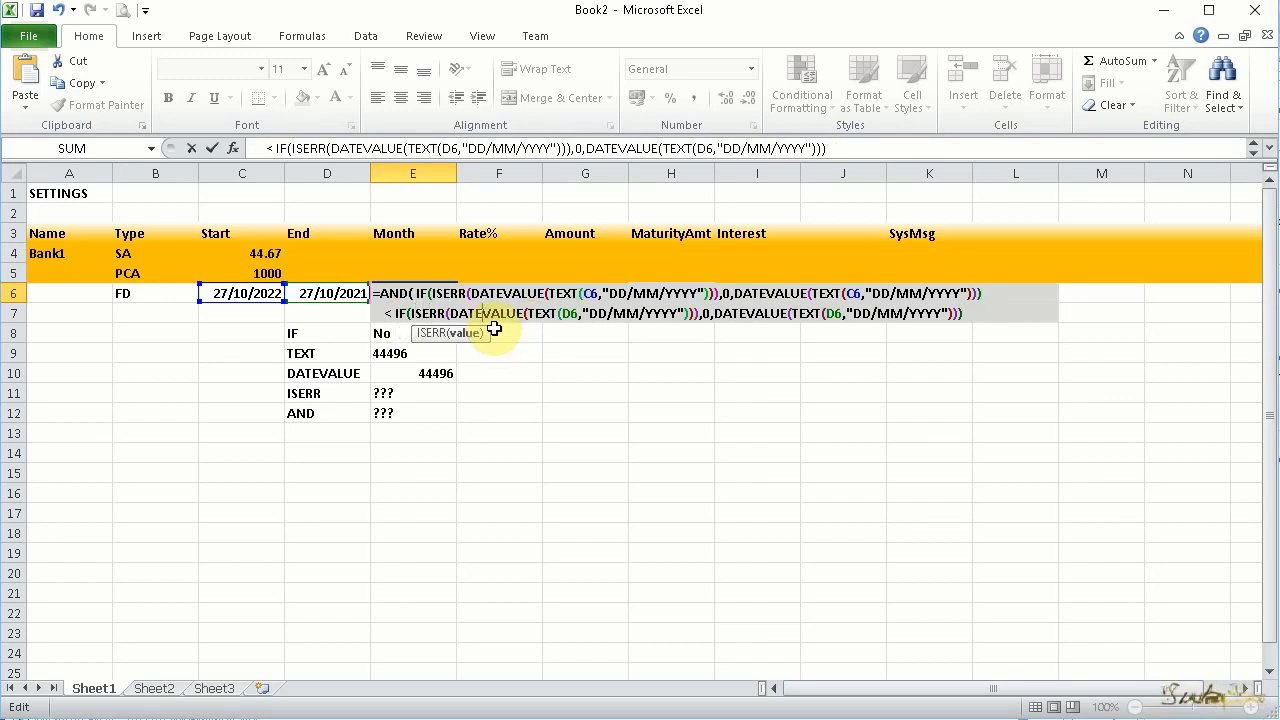
key(Right)
key(Right)
key(Right)
key(Right)
key(Right)
key(Right)
key(Right)
key(Right)
key(Right)
key(Right)
key(Right)
key(Right)
key(Right)
key(Right)
key(Right)
key(Right)
key(Right)
key(Right)
key(Right)
key(Right)
key(End)
key(alt+Return)
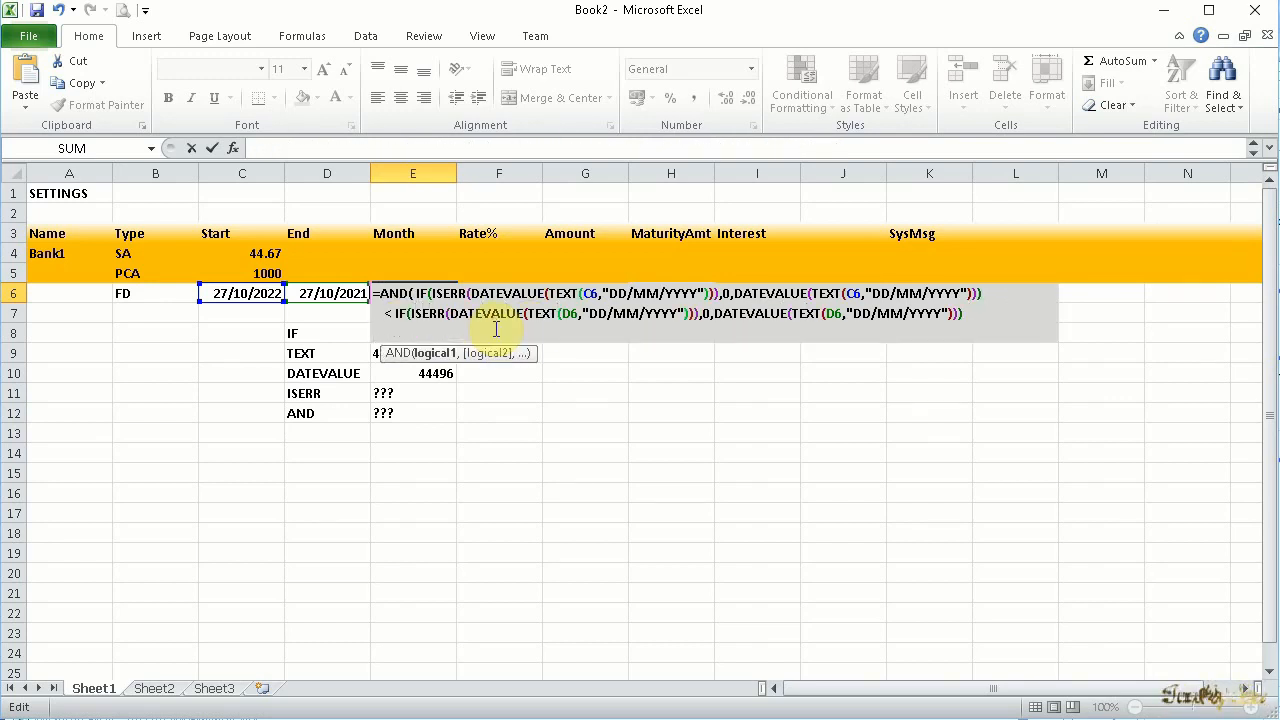
key(Up)
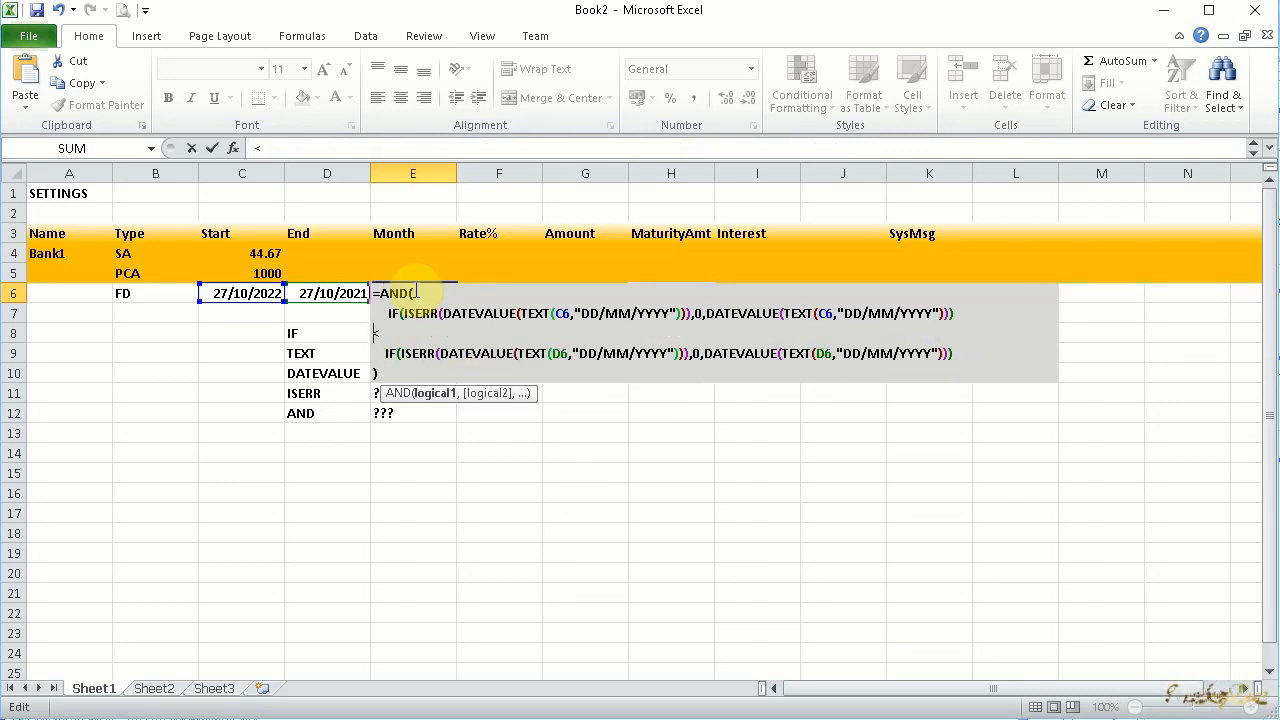
text(,)
key(Return)
click(414, 291)
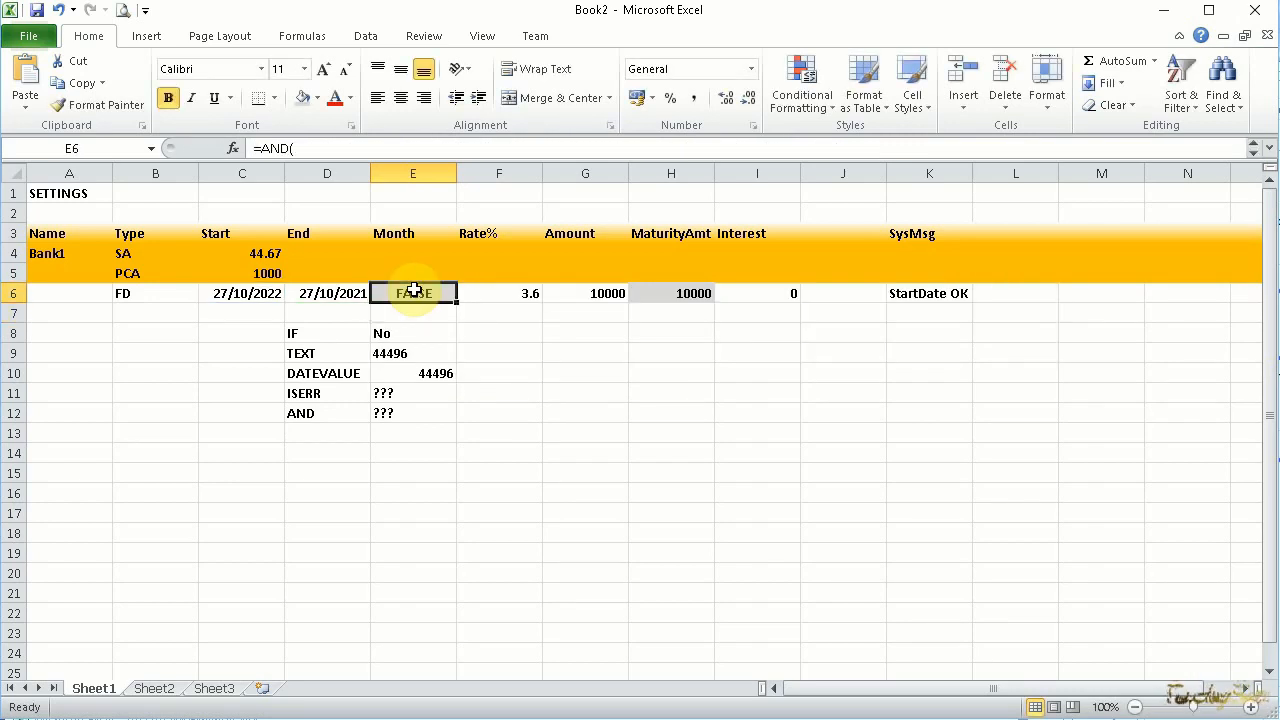
Set the FD end date in D6 to 27/10/2023 to test the E6 comparison
click(352, 293)
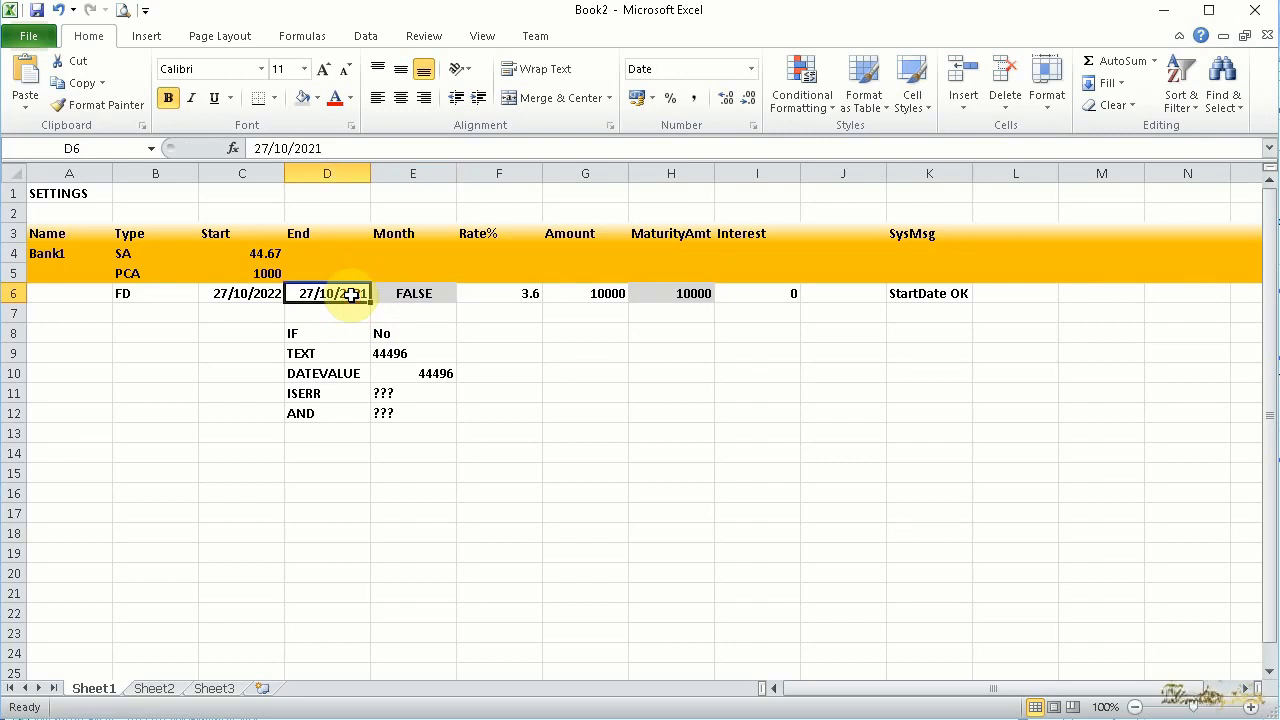
double_click(352, 293)
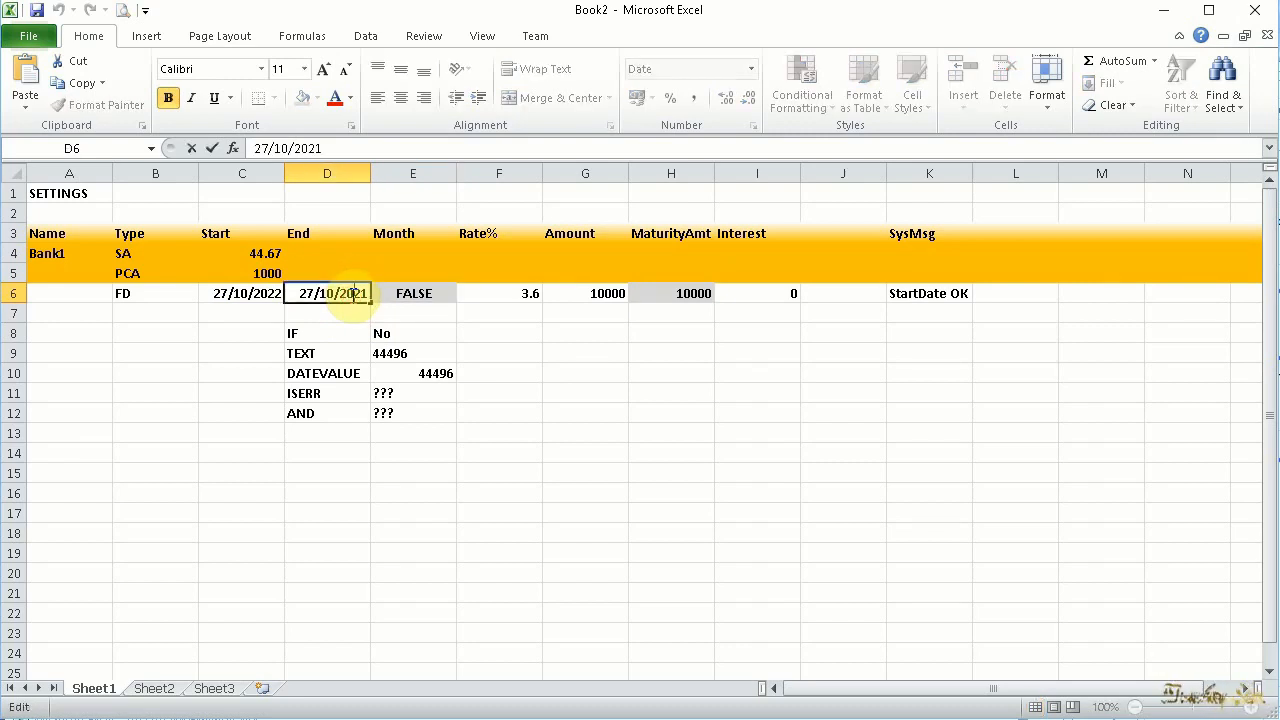
key(Return)
click(434, 291)
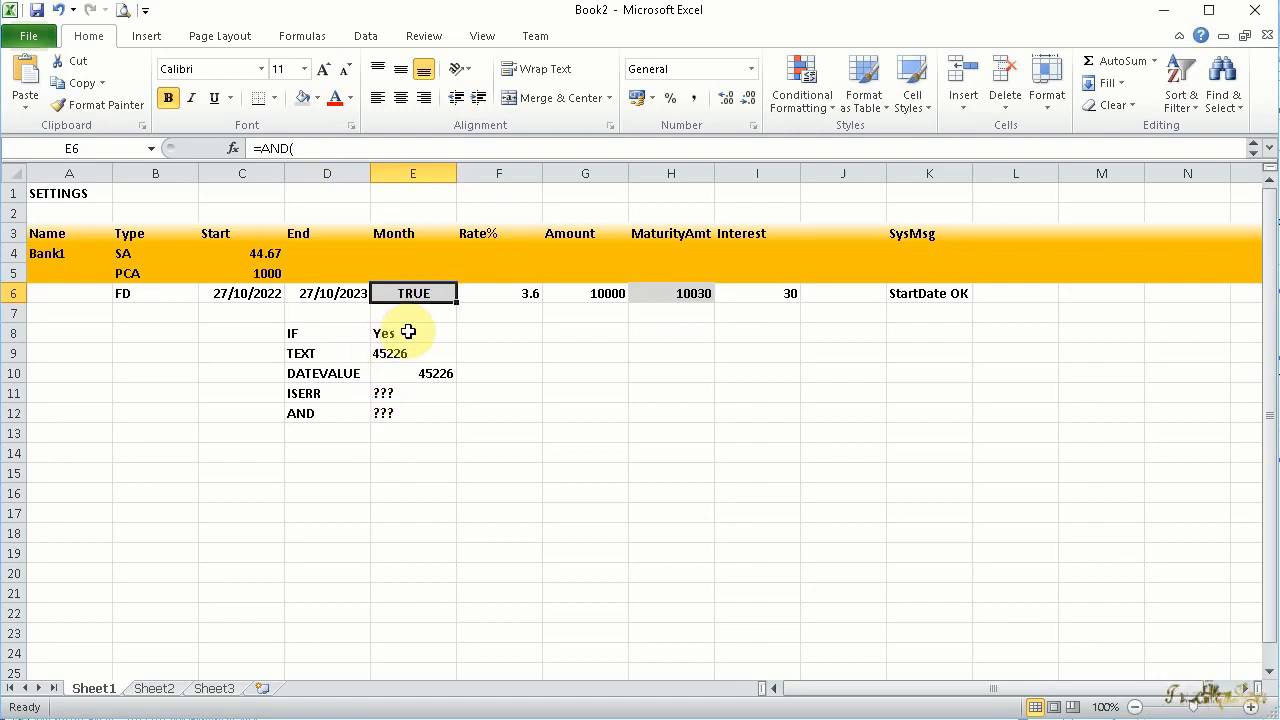
click(298, 338)
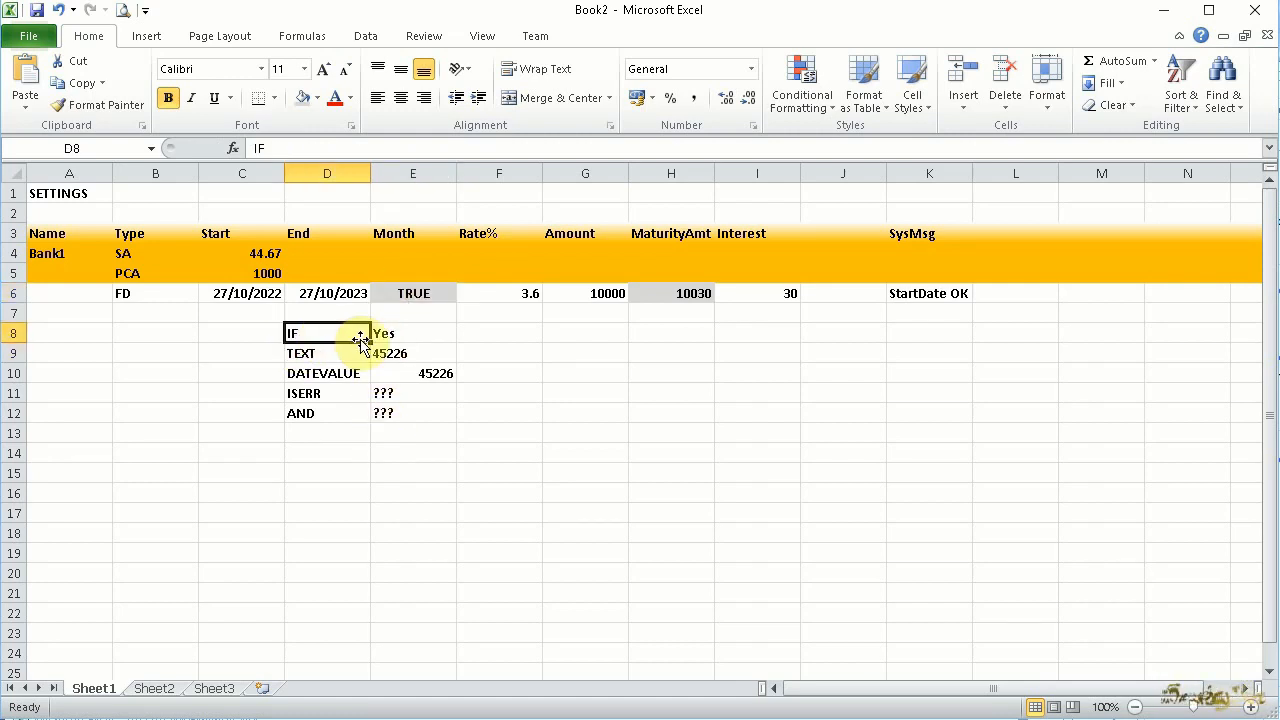
Wrap the AND() test in E6 in an outer IF( on its own line and indent the nested lines
click(422, 292)
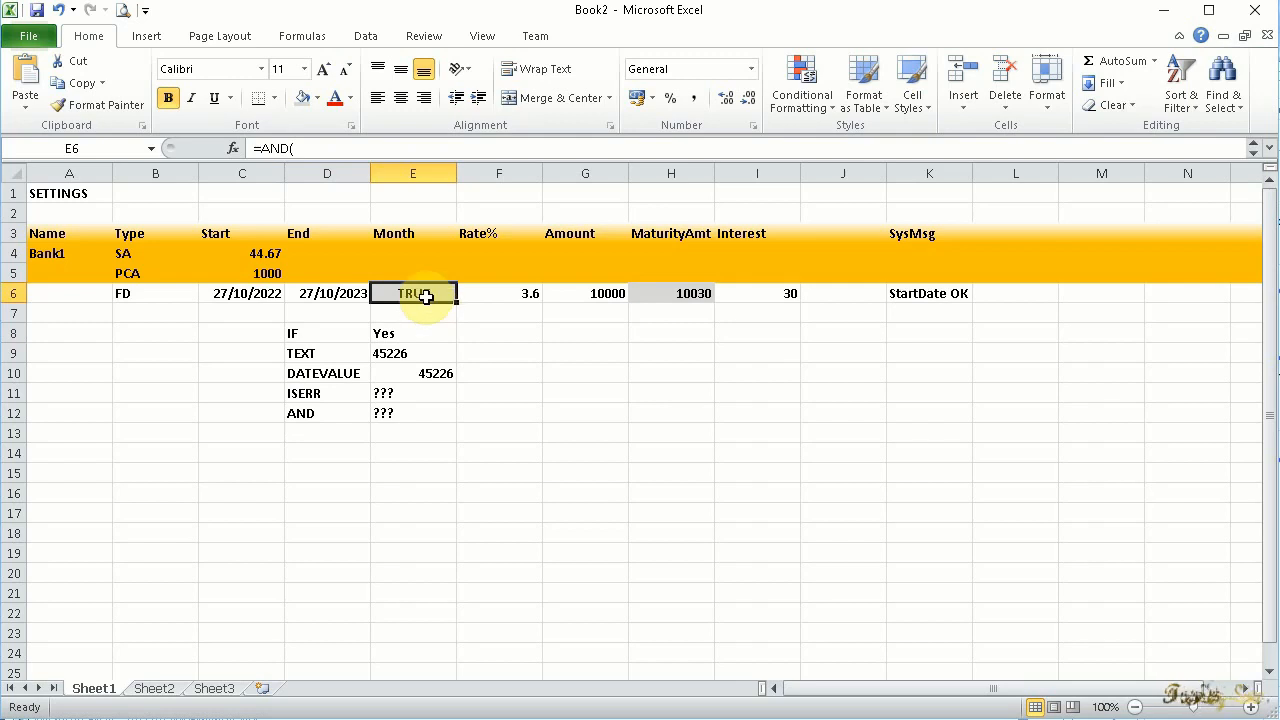
double_click(422, 293)
key(Left)
key(Left)
key(Left)
text(IF()
key(alt+Return)
key(Down)
key(Home)
key(Down)
key(Home)
key(Down)
key(Home)
key(space)
key(space)
key(space)
key(space)
key(space)
key(space)
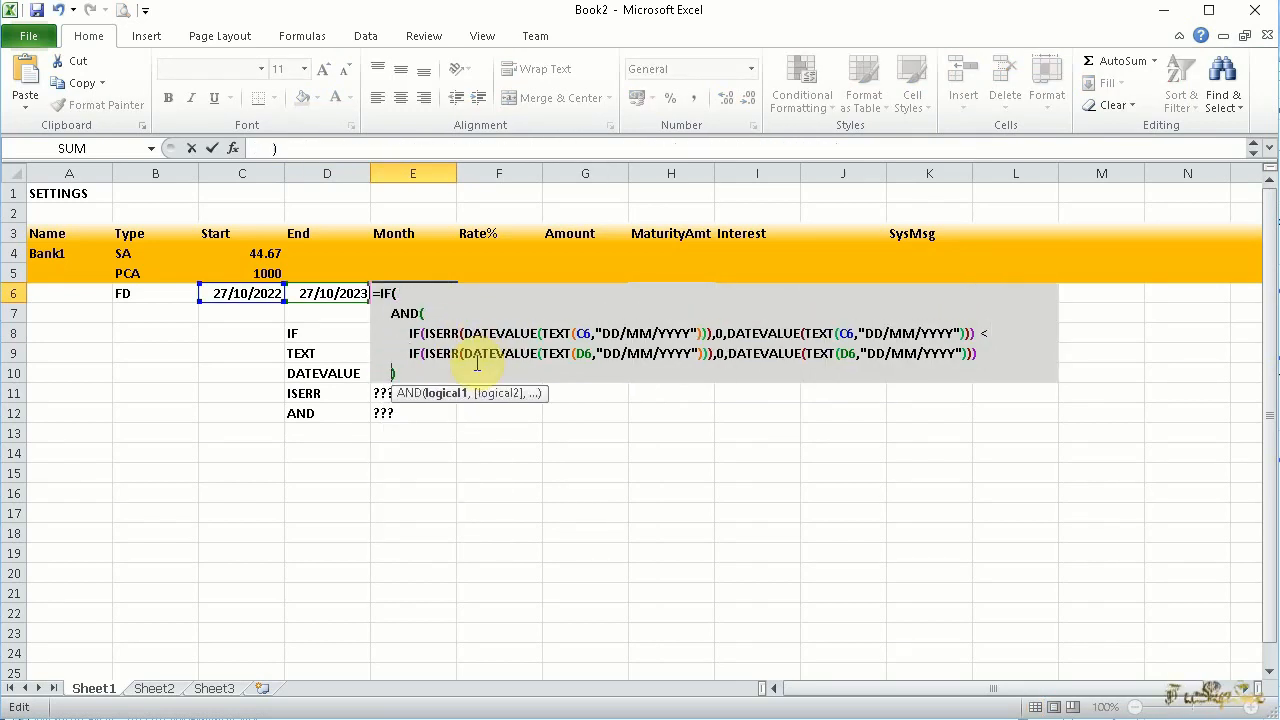
Complete the outer IF in E6 with DATEDIF(C6,D6,"M") as the true value and "Error: DateRange" as the false value
key(Right)
text(,)
key(alt+Return)
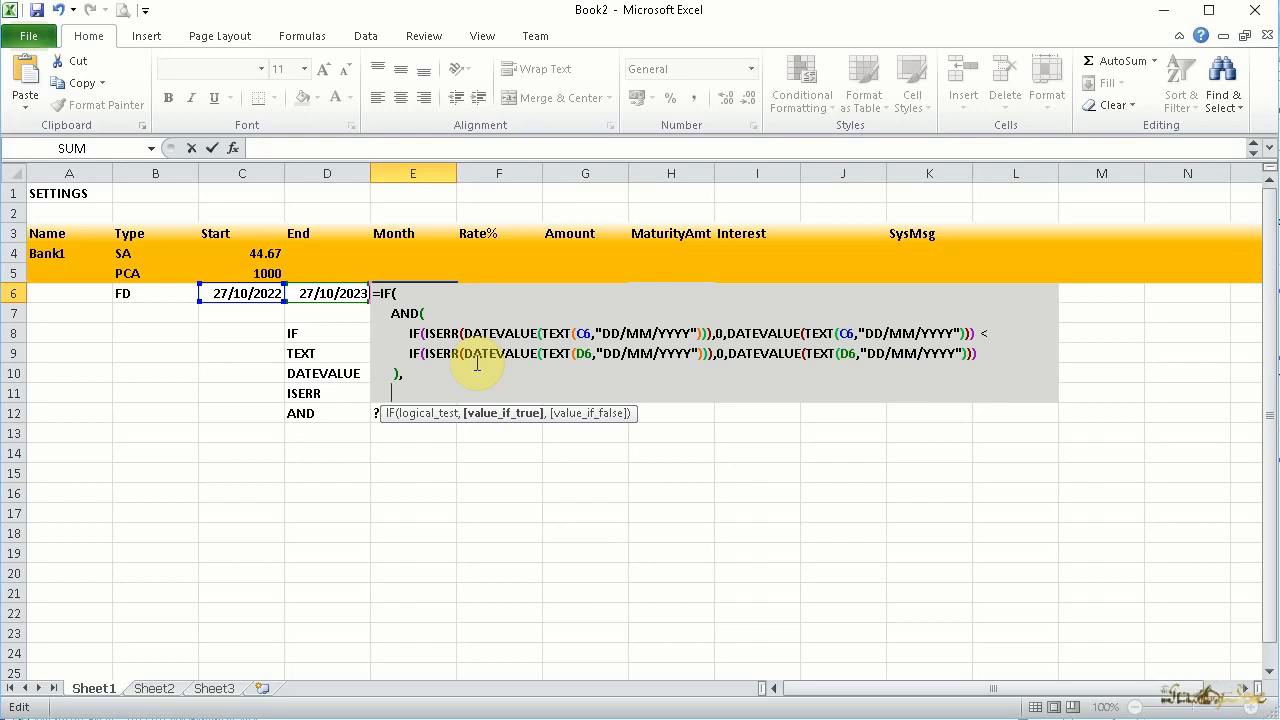
text(DATEDIF(C6,D6,"M"),)
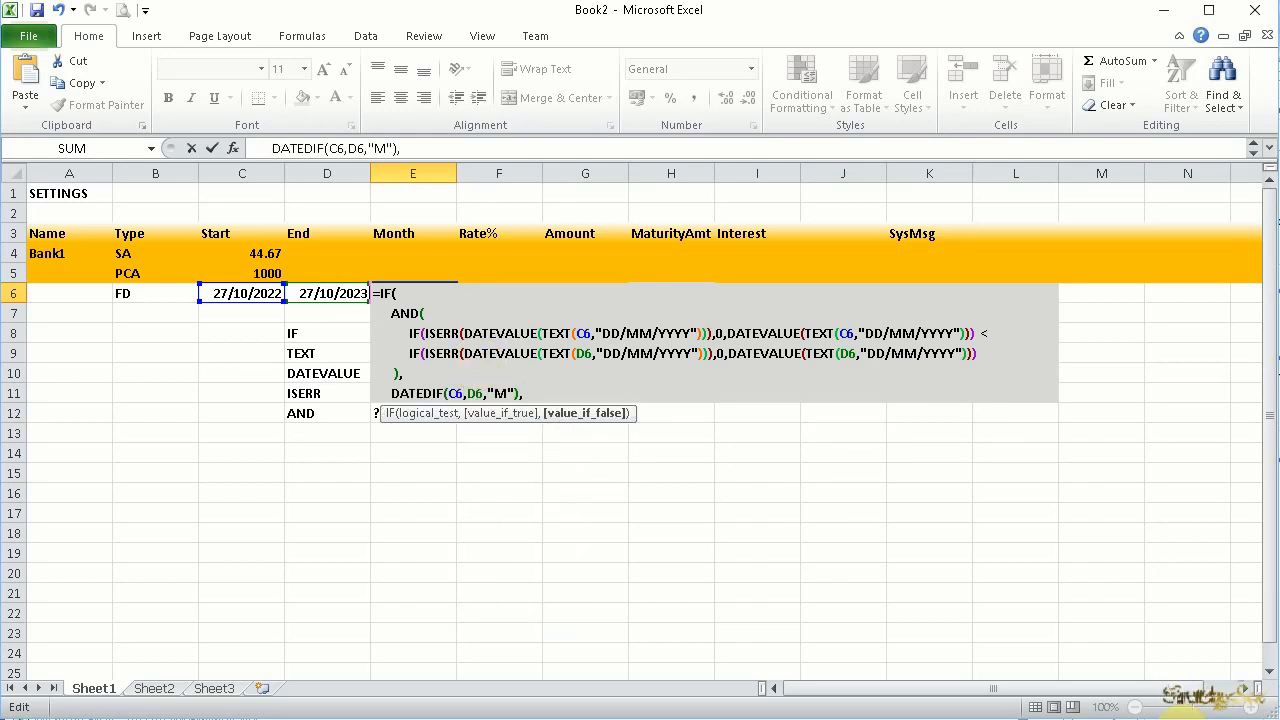
text("Error:DateRange"))
key(Return)
Test the date check by setting the end date in D6 to 27/10/1023
key(Up)
key(Left)
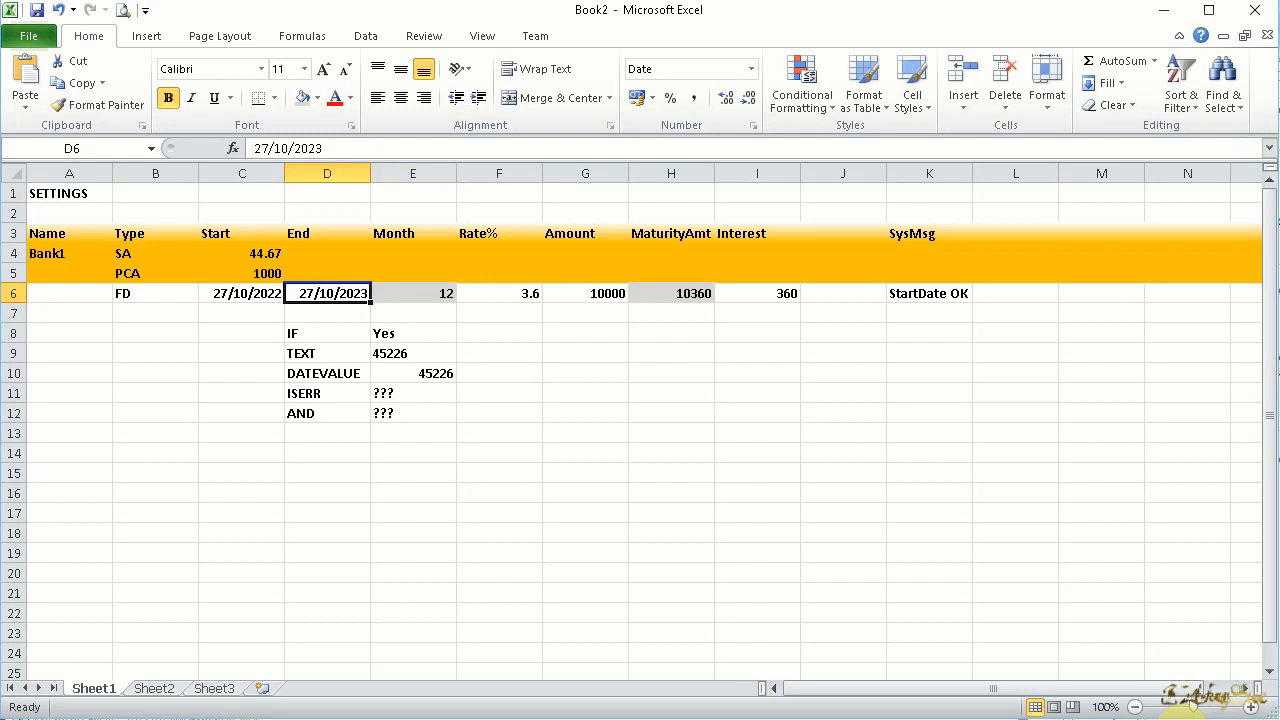
double_click(350, 293)
text(1)
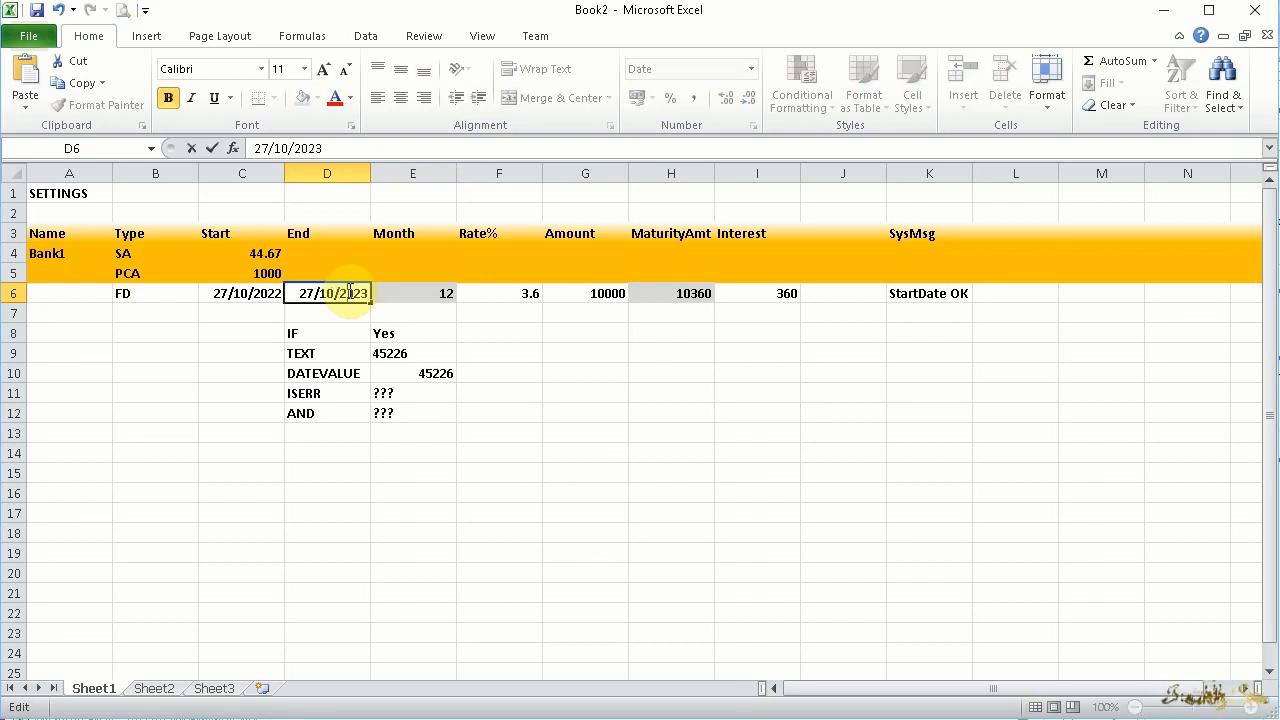
key(Return)
Widen column E to fit its content and highlight E6 with light red fill and dark red text when it contains "Error"
click(425, 291)
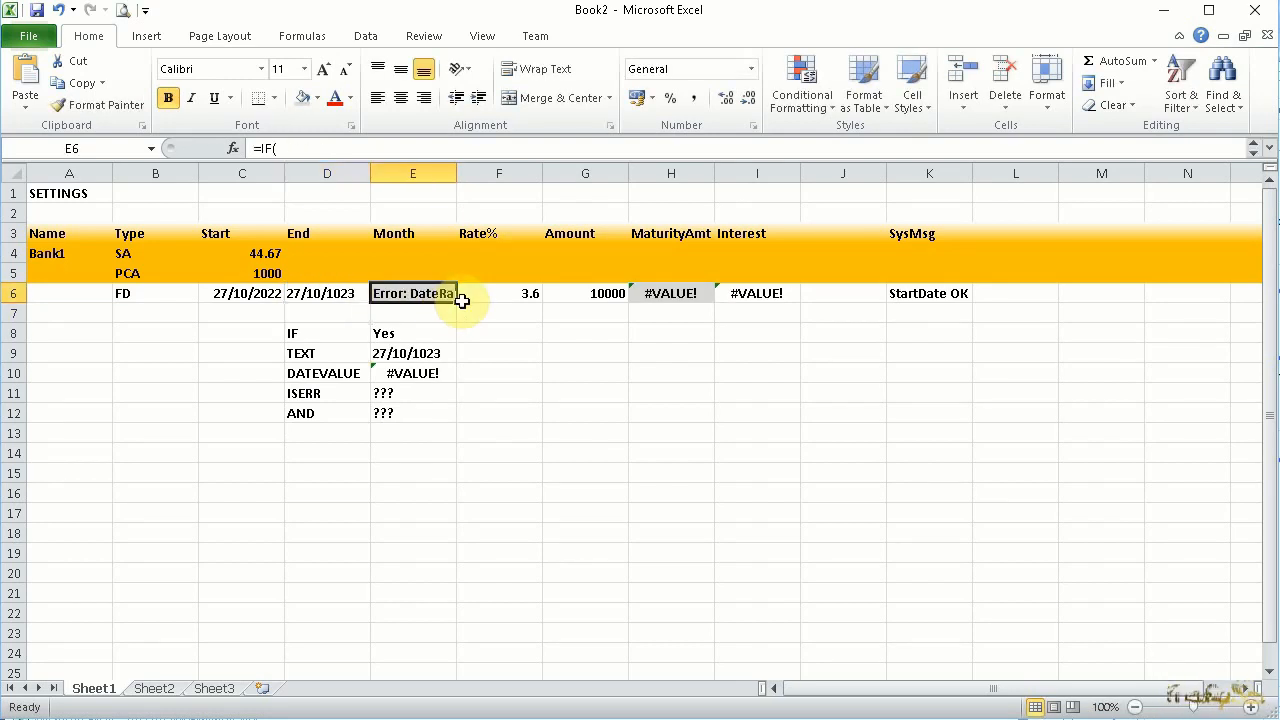
double_click(459, 181)
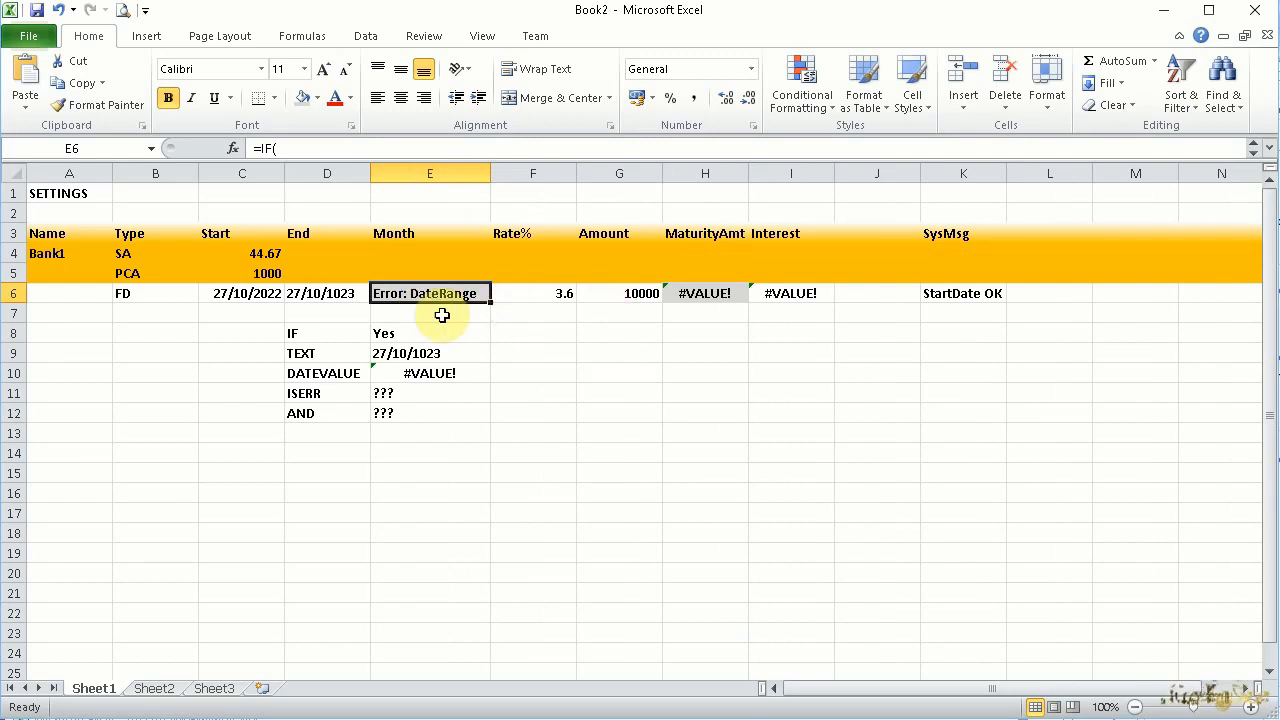
click(801, 106)
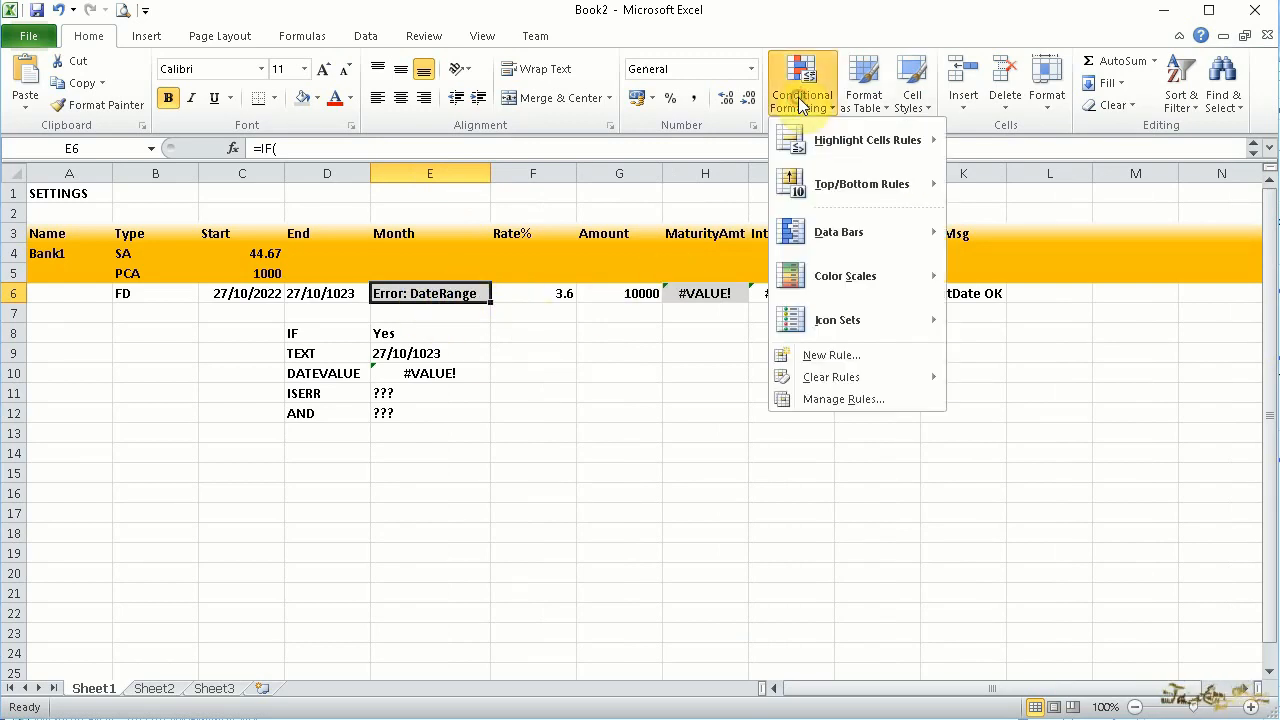
mouse_move(830, 144)
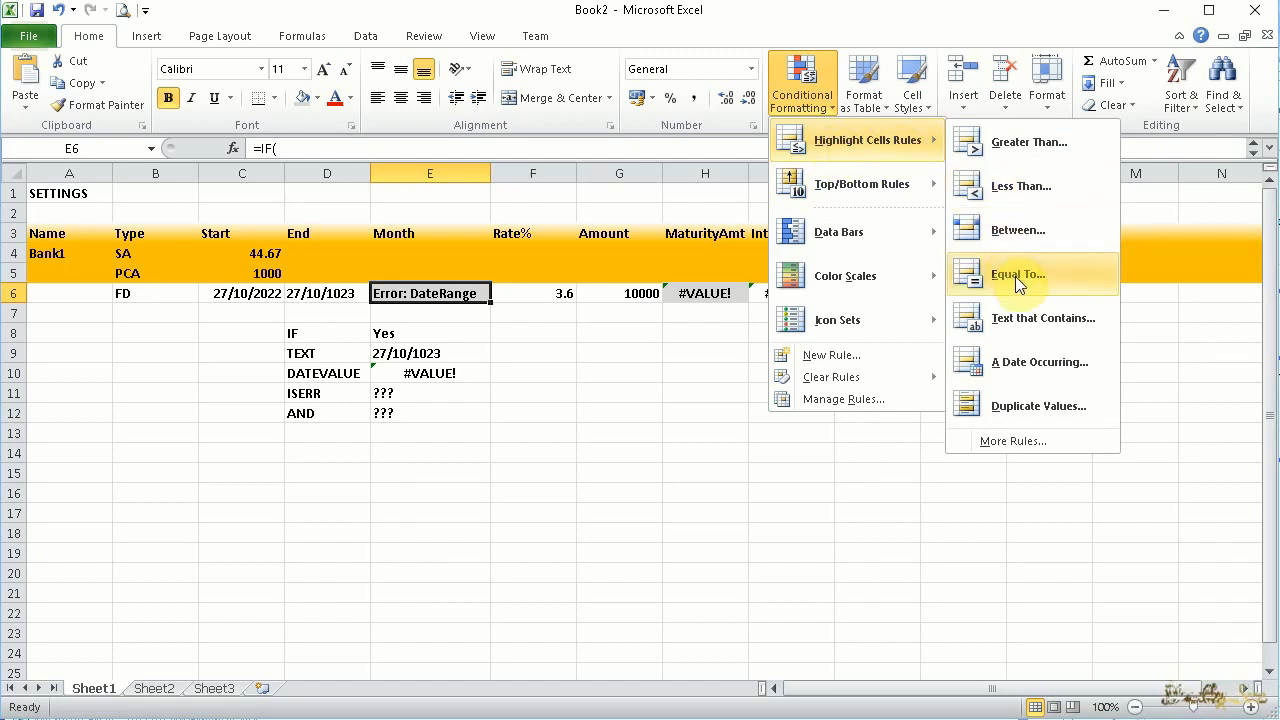
click(1032, 318)
text(Error)
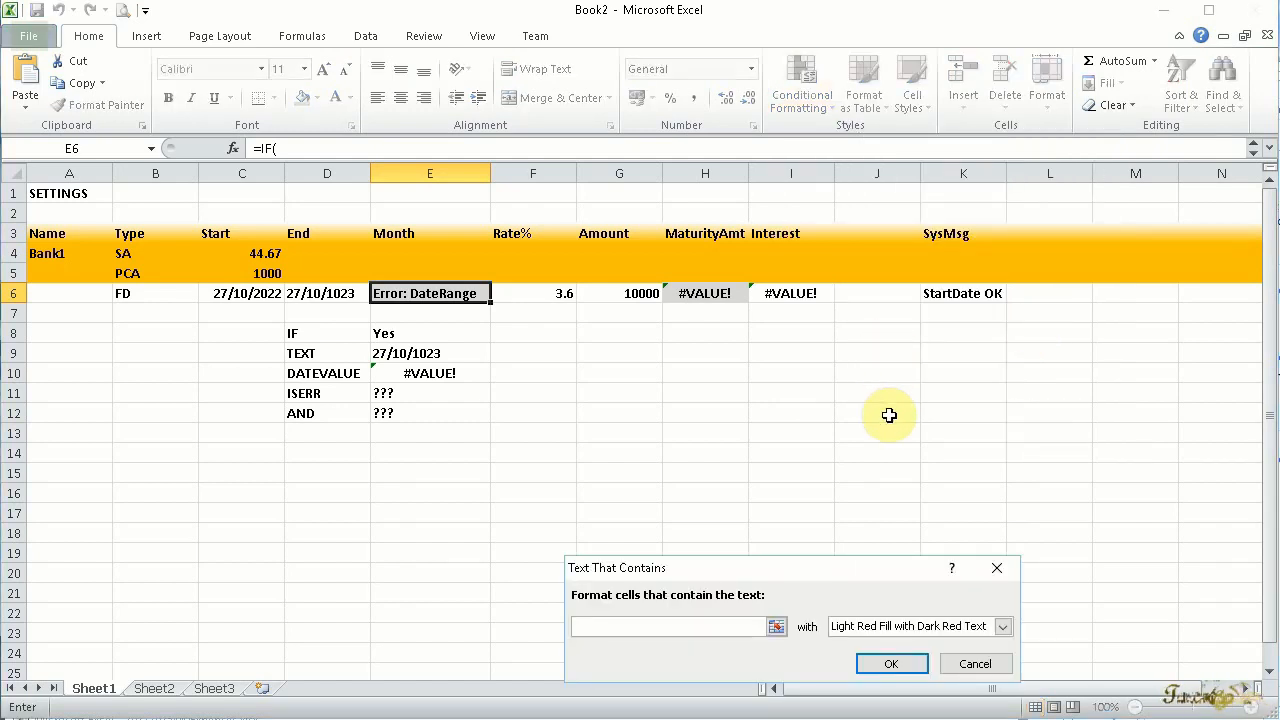
click(890, 662)
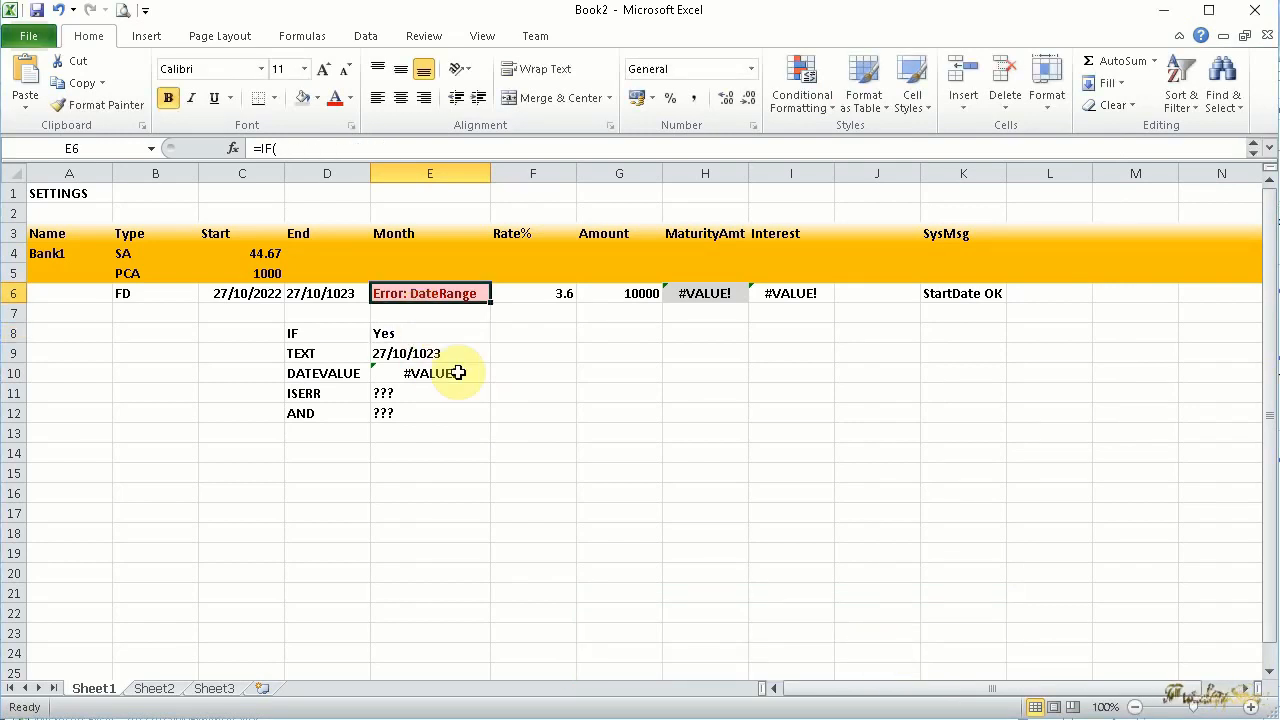
Set the end date in D6 back to 27/10/2023
double_click(341, 293)
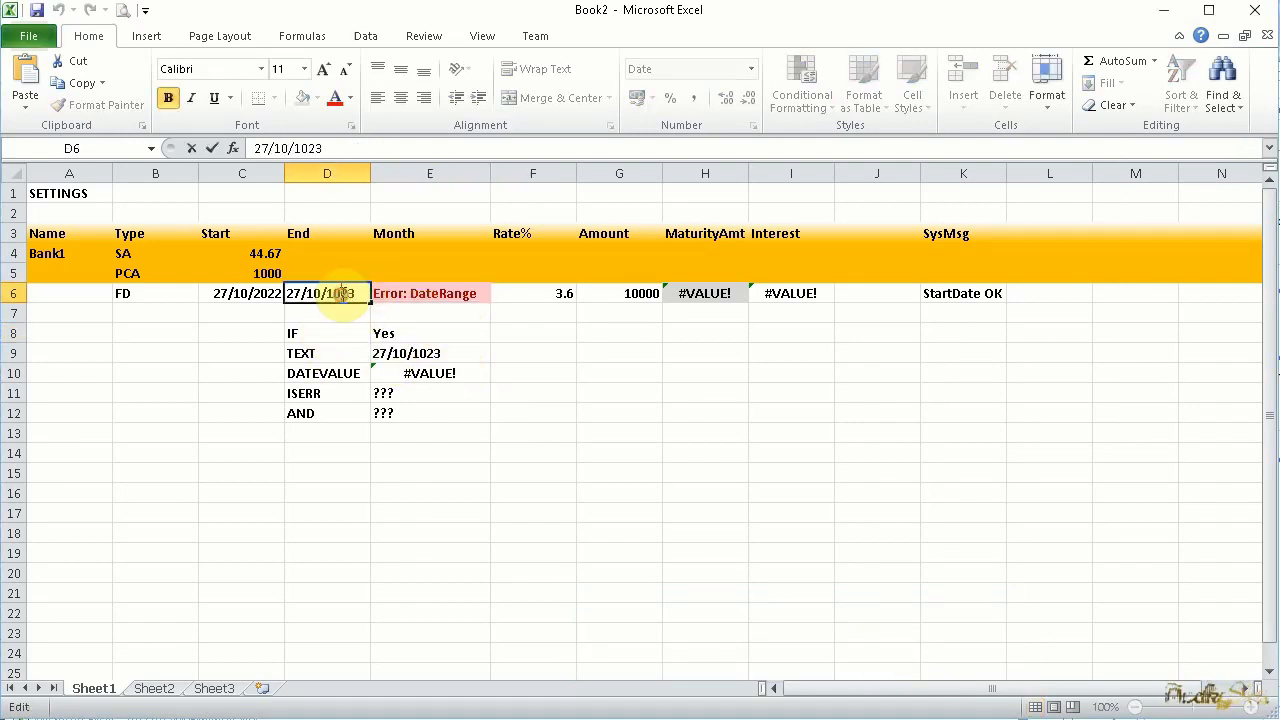
key(Return)
Enter the text 1s in E6 to test how the maturity amount in H6 handles a non-numeric month
click(420, 290)
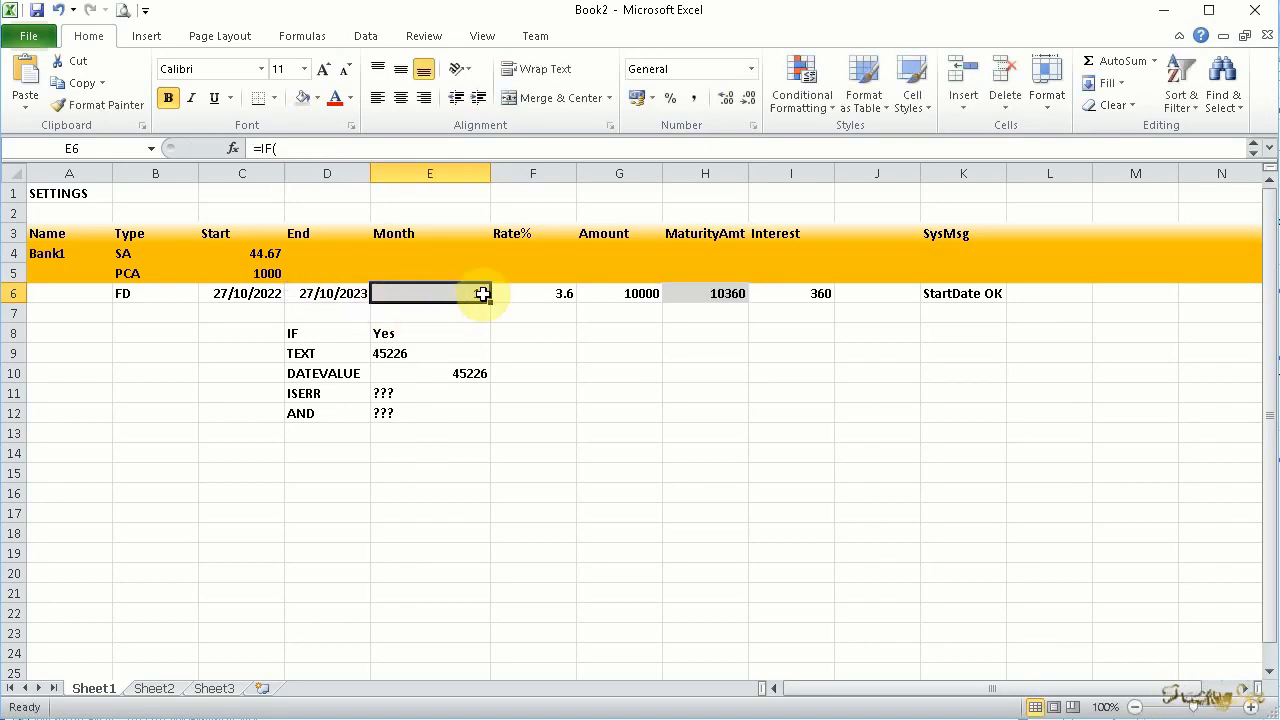
text(1s)
click(705, 295)
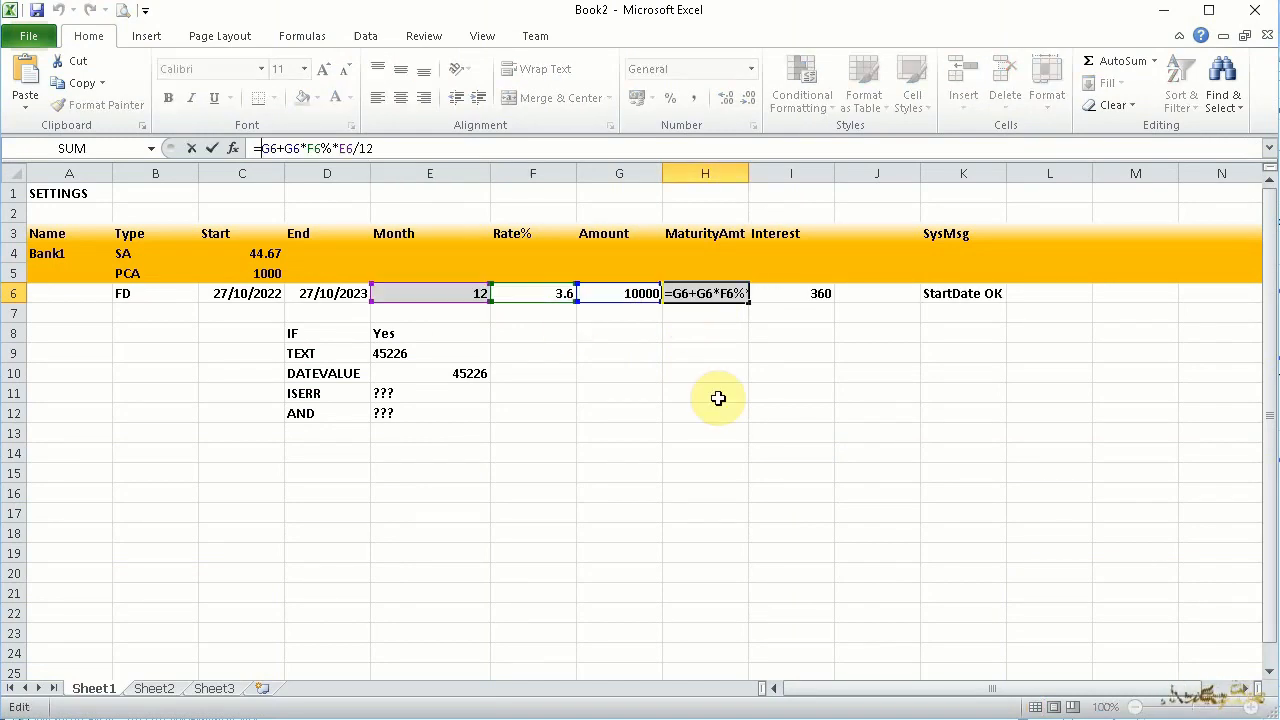
Wrap the maturity amount formula in H6 in IF(ISNUMBER(E6), so it calculates only for a numeric month
text(IF(ISNUMBER( )
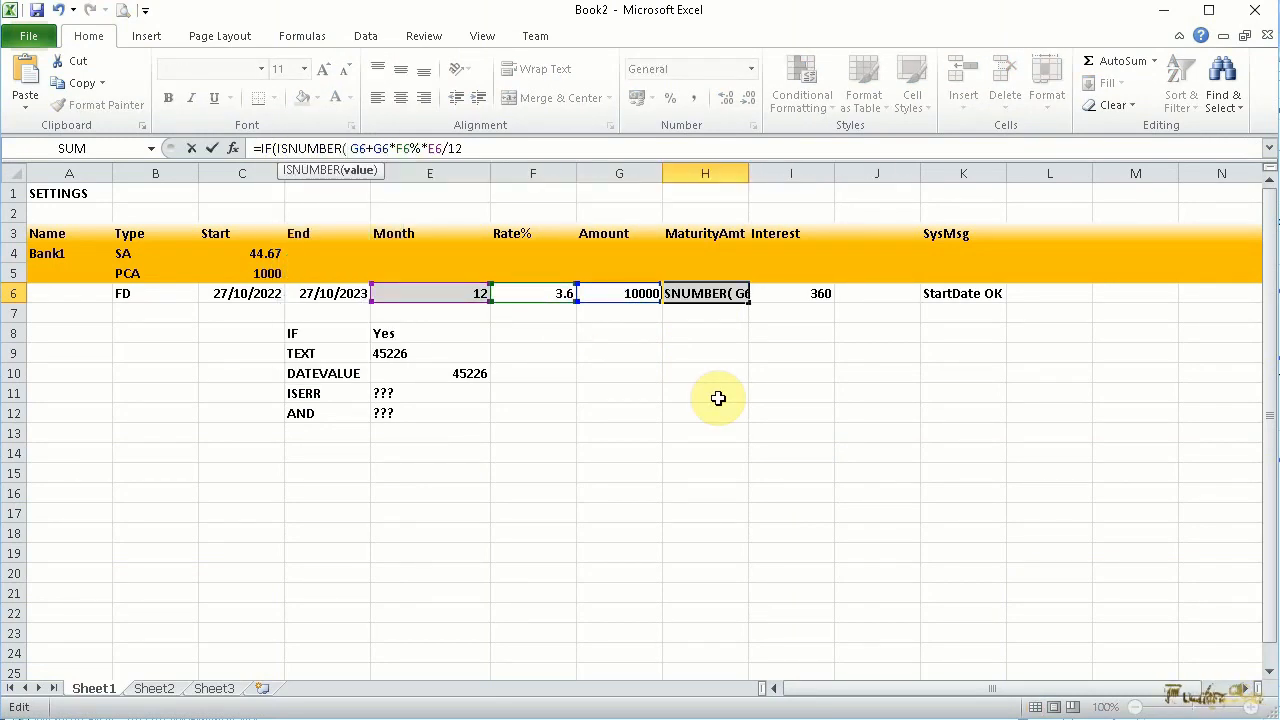
text(E6),)
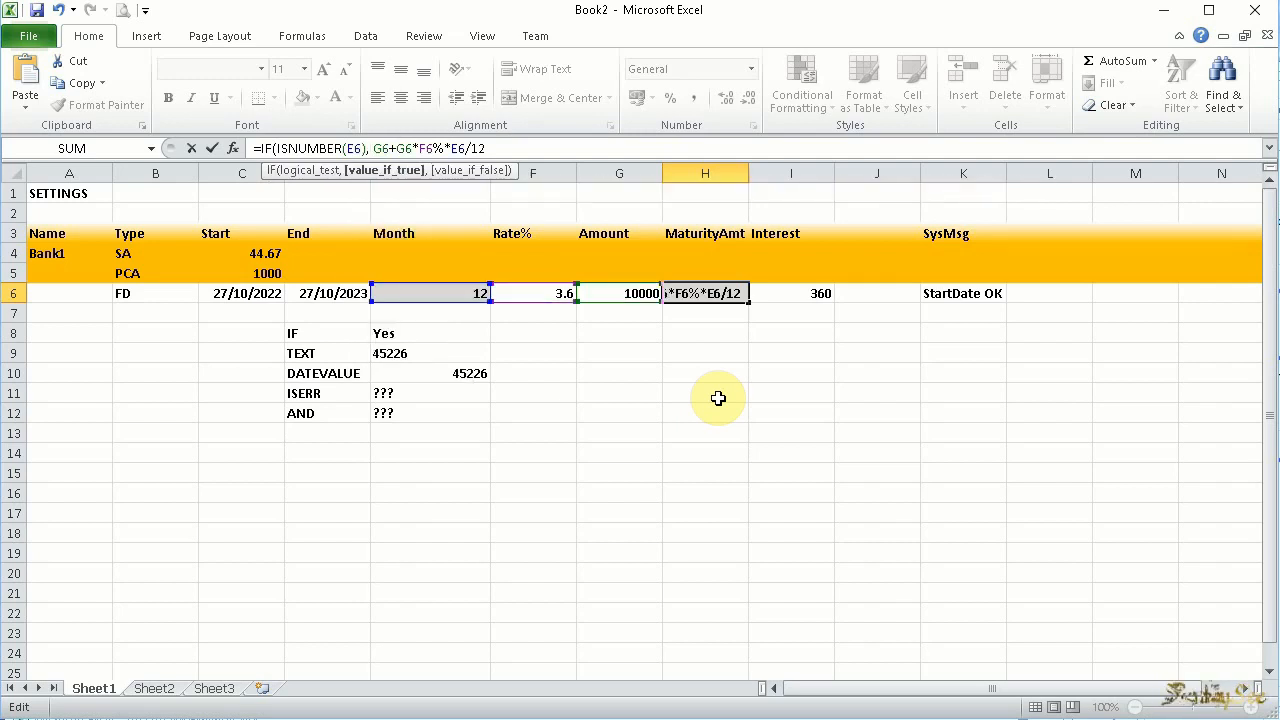
key(Return)
Change the interest formula in I6 to =IF(ISNUMBER(E6),G6*F6%*E6/12,"")
key(Up)
key(Right)
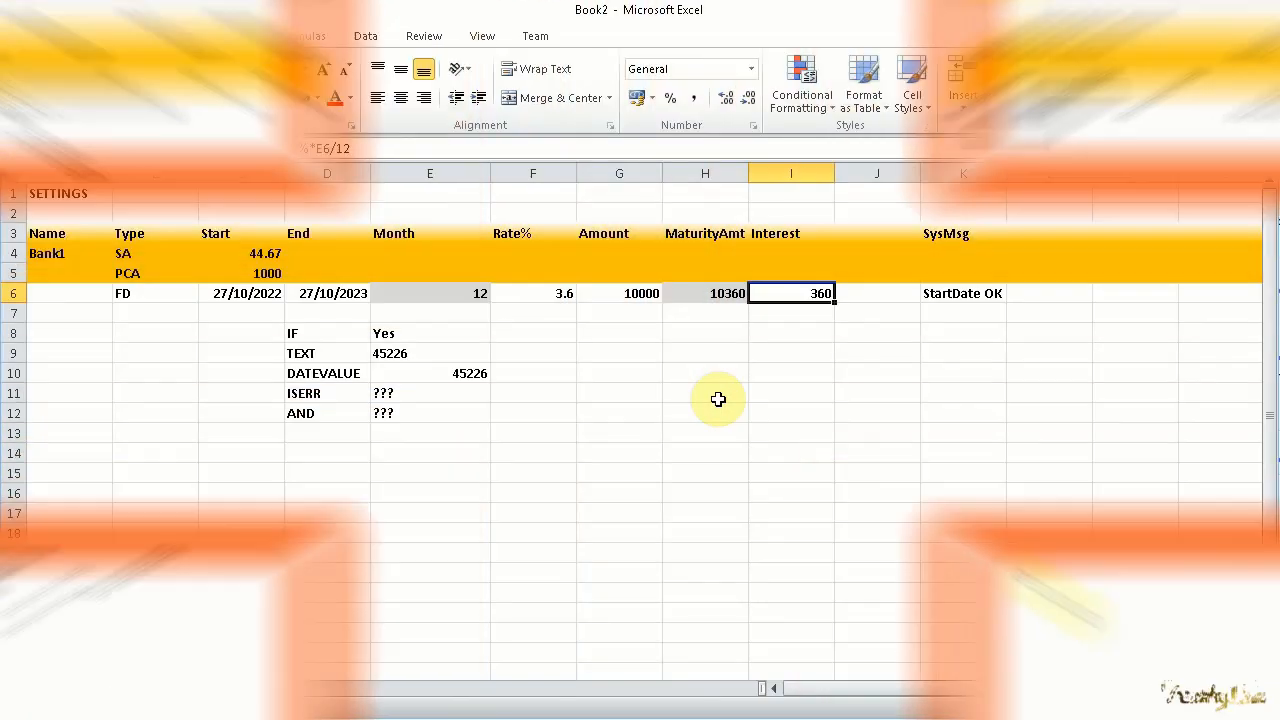
click(259, 148)
text(IF(ISNUMBER(E6),)
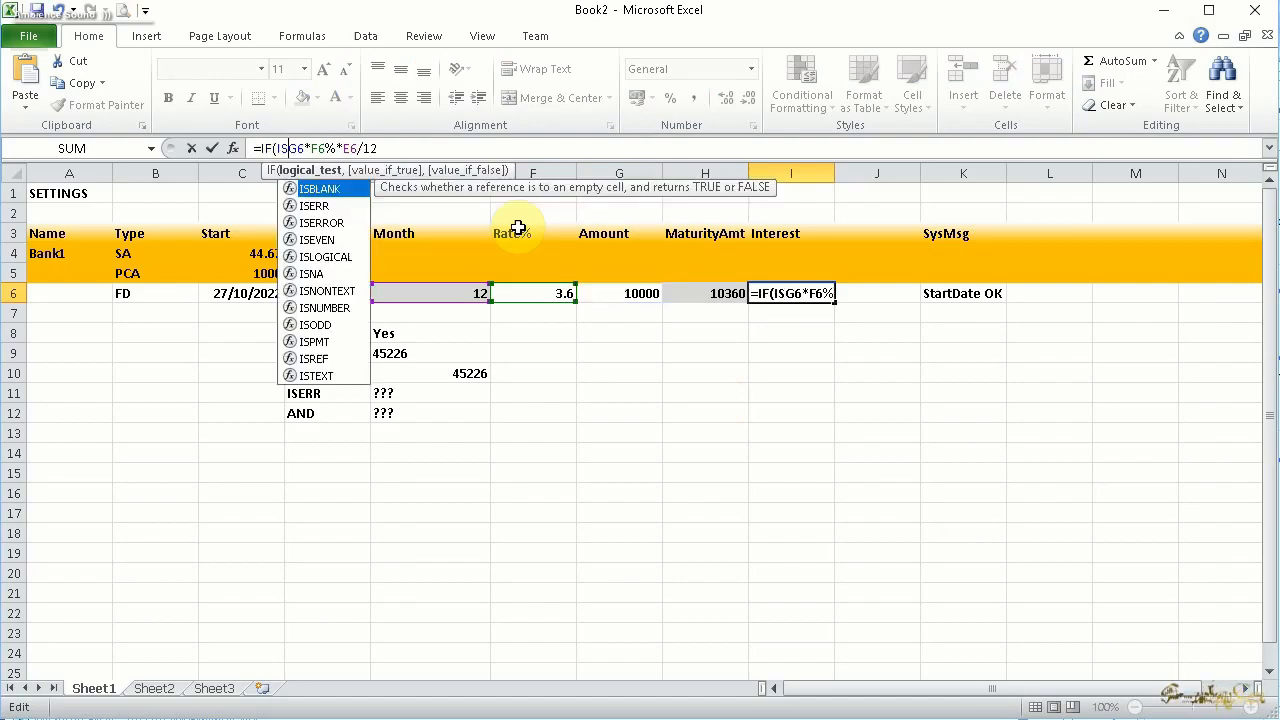
key(End)
text(,""))
key(Return)
click(786, 291)
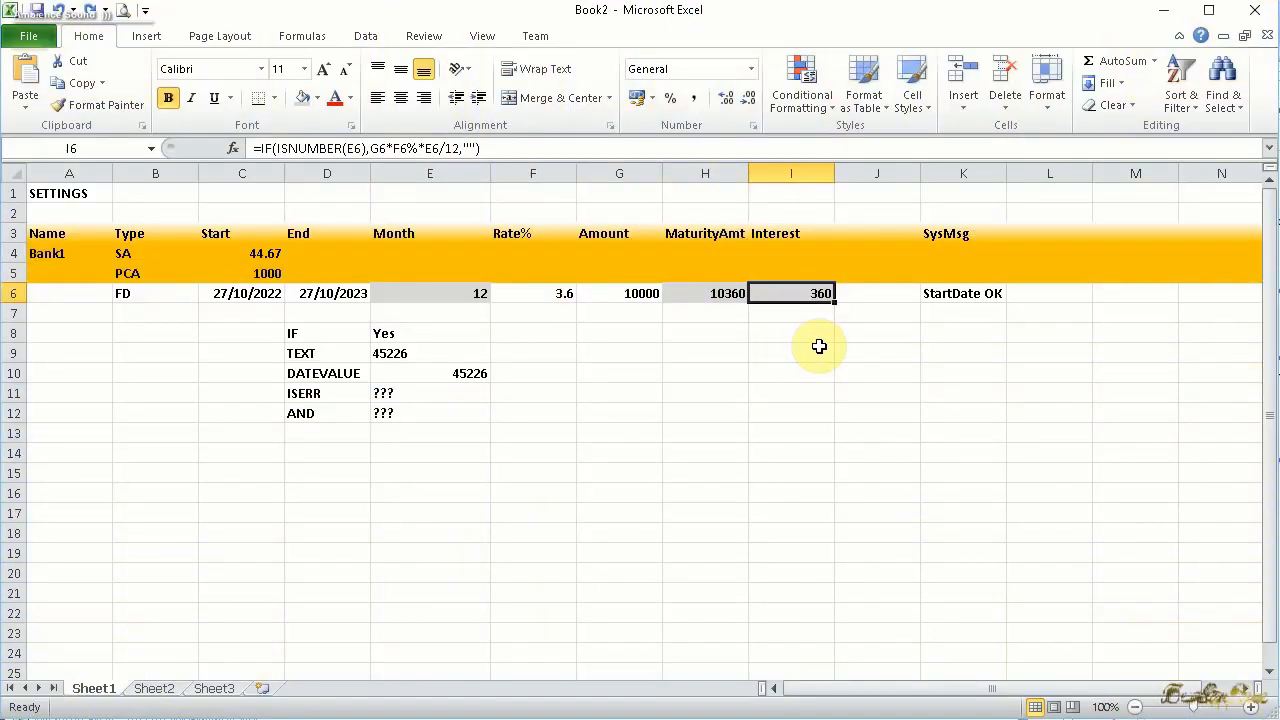
Begin the SysMsg formula in K6 with =IF( and the test ISERR(DATEVALUE(TEXT(C6,"DD/MM/YYYY"))) on a new line
click(955, 298)
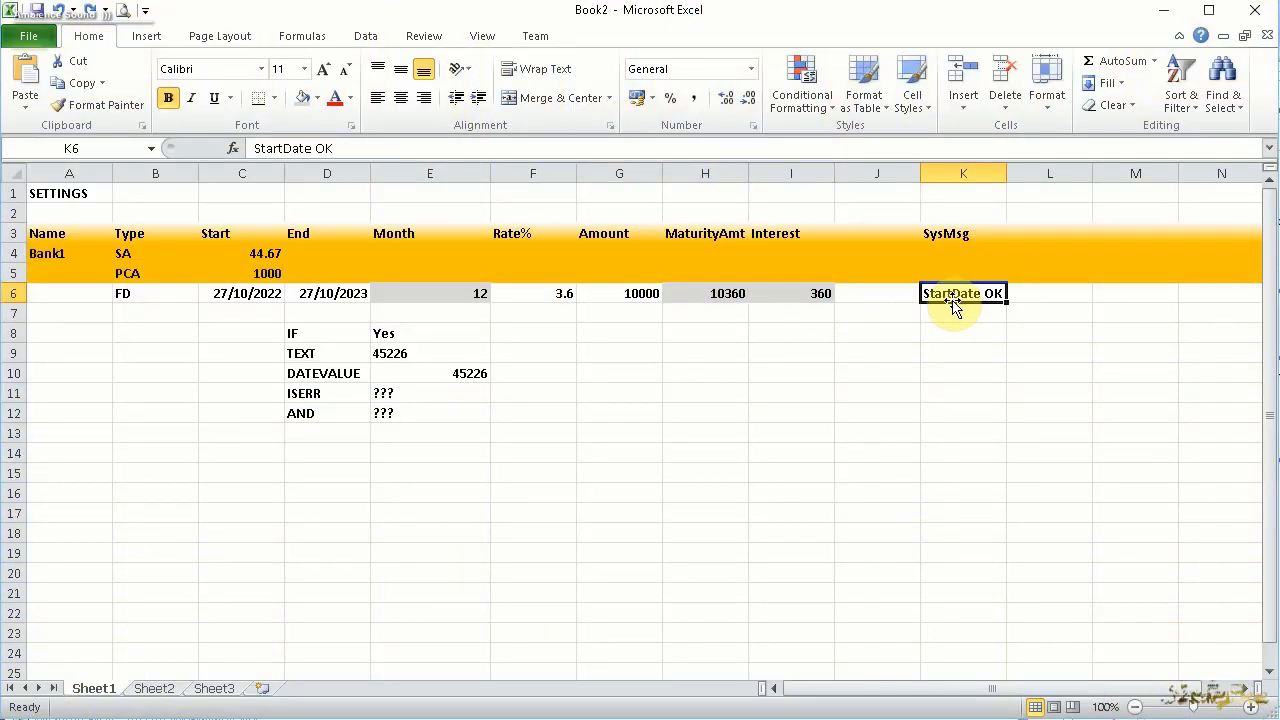
text(=IF)
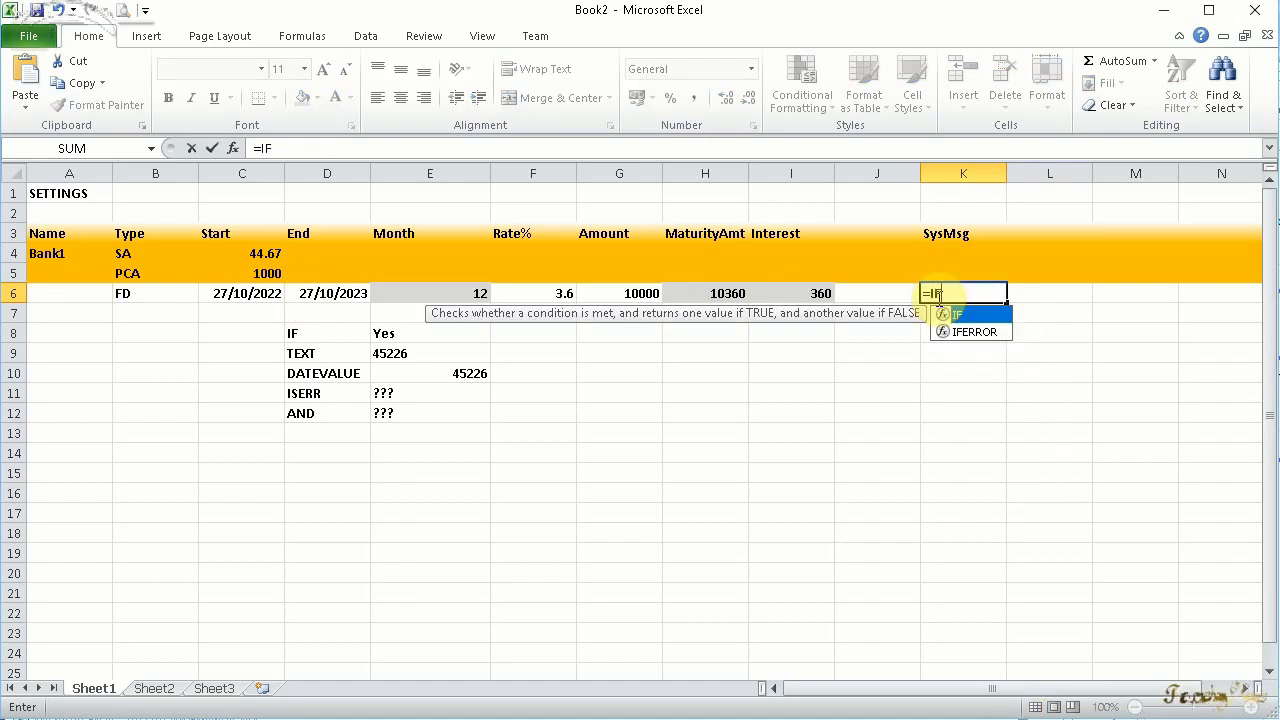
text(()
key(alt+Return)
text(ISERR(DATEVALUE(TEXT(C6)
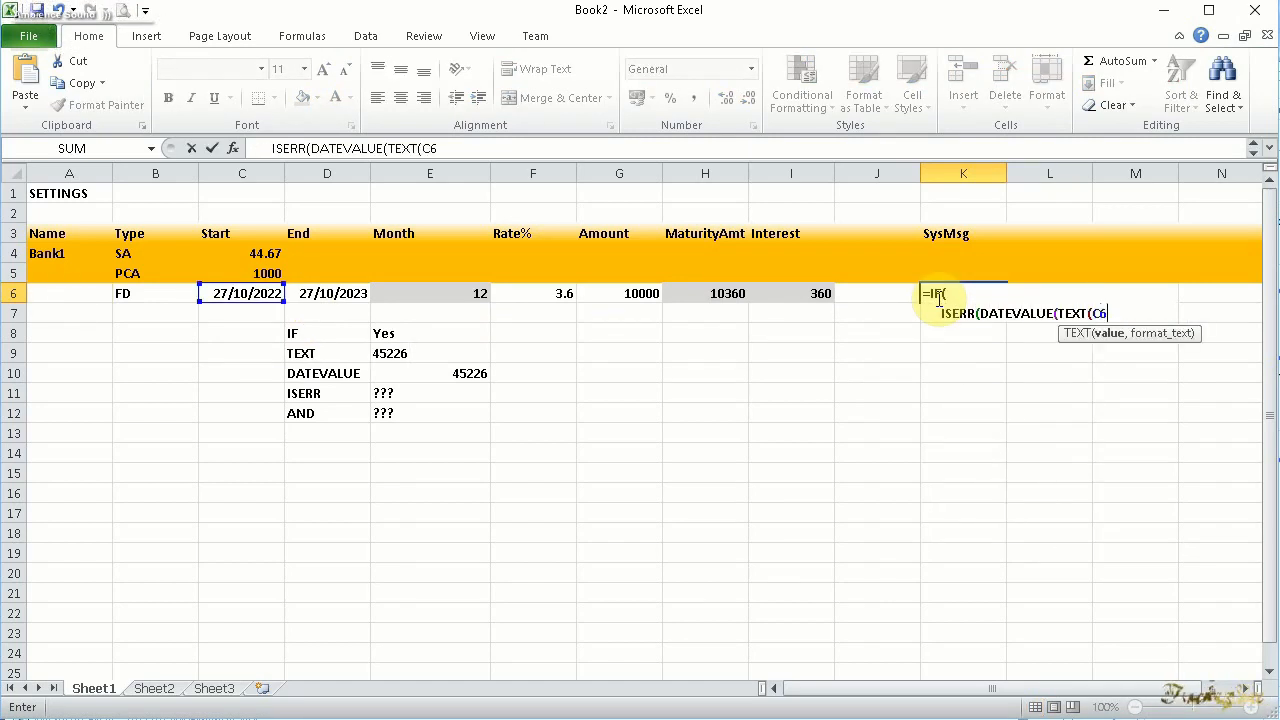
text(,"DD/MM/YYYY"))),)
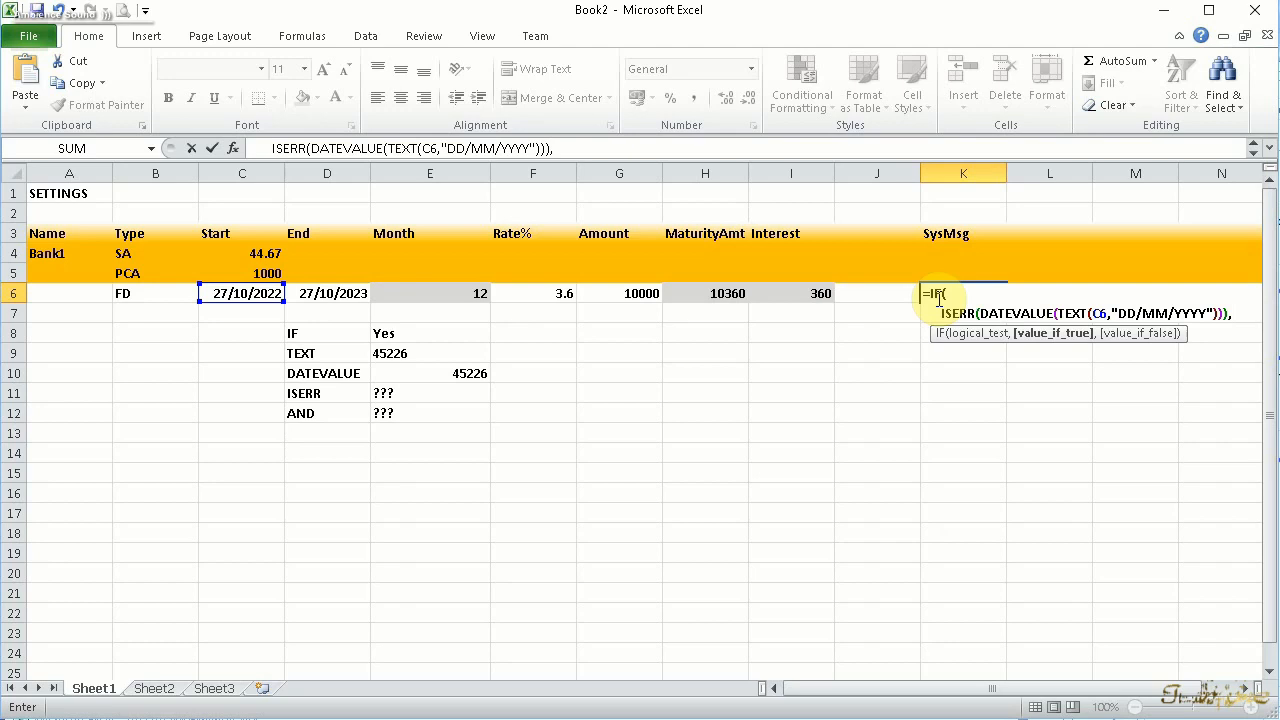
Complete the K6 formula with "Expect Date dd/mm/yyyy" as the true value and "StartDate OK" as the false value
key(alt+Return)
text("Expect Date dd/mm/yyyy)
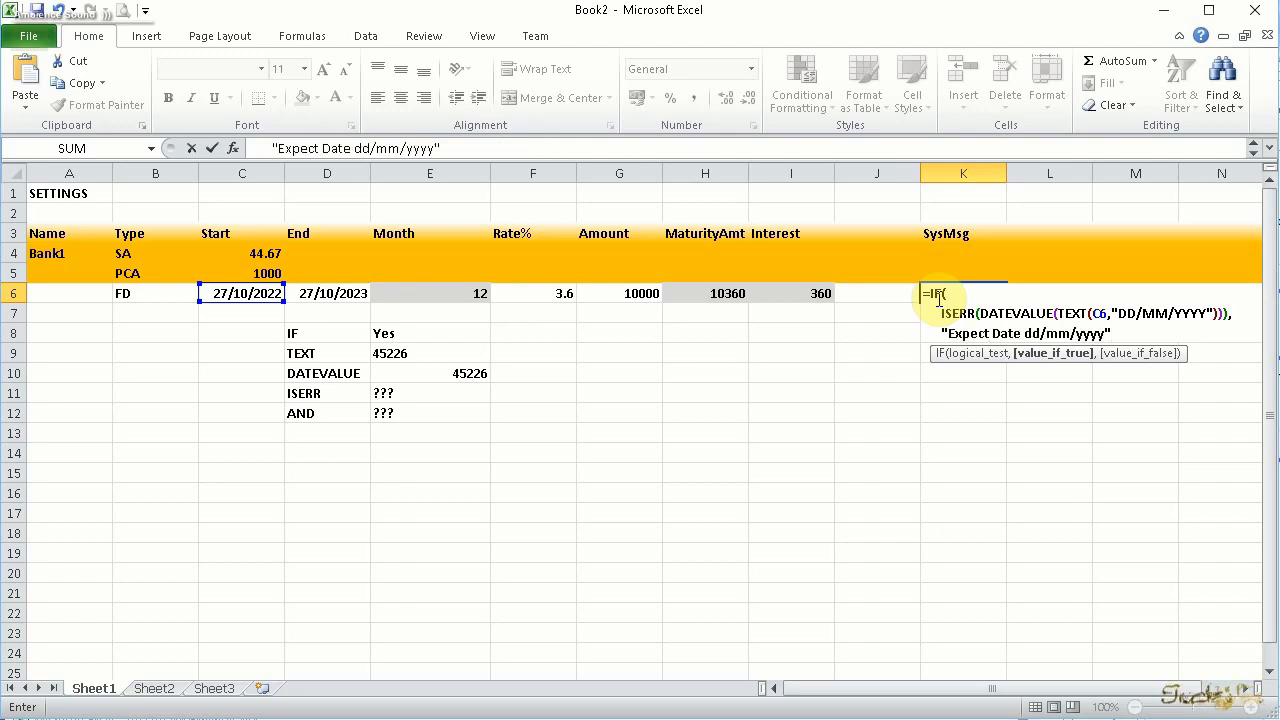
key(alt+Return)
text())
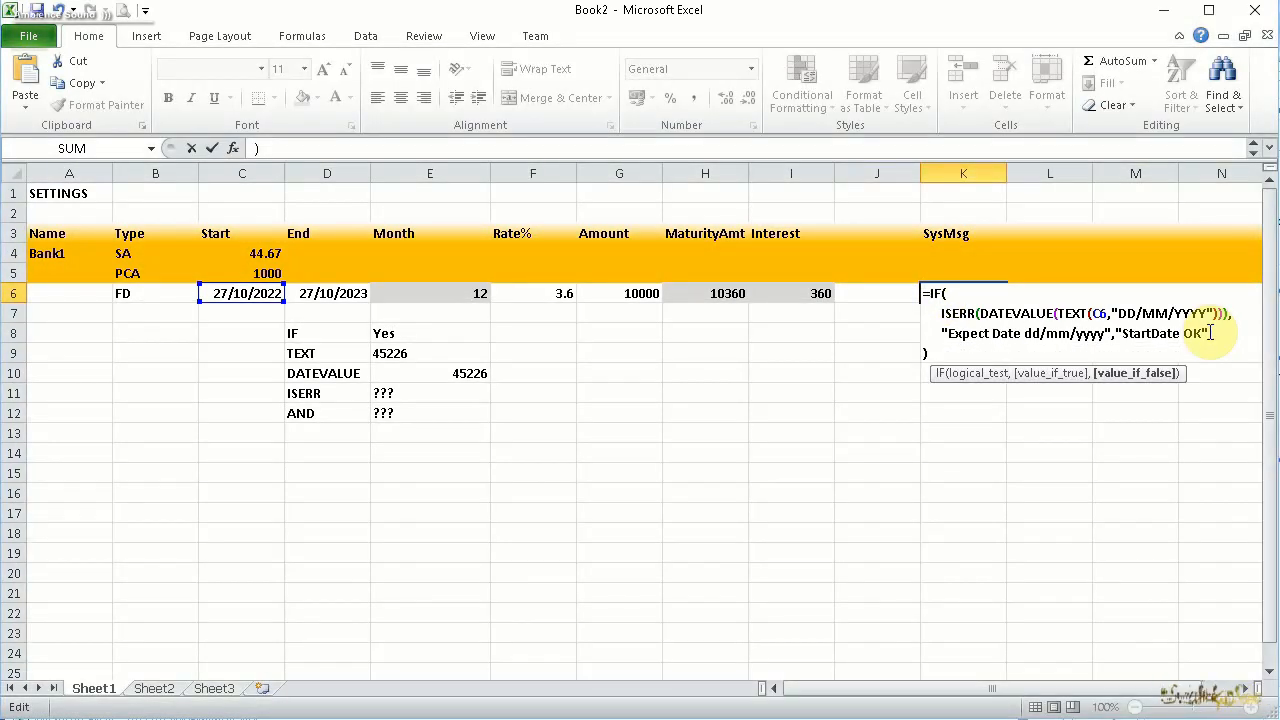
key(ctrl+Return)
Add a Text that Contains conditional formatting rule to the SysMsg cell K6 that highlights "Expect"
click(805, 82)
mouse_move(848, 146)
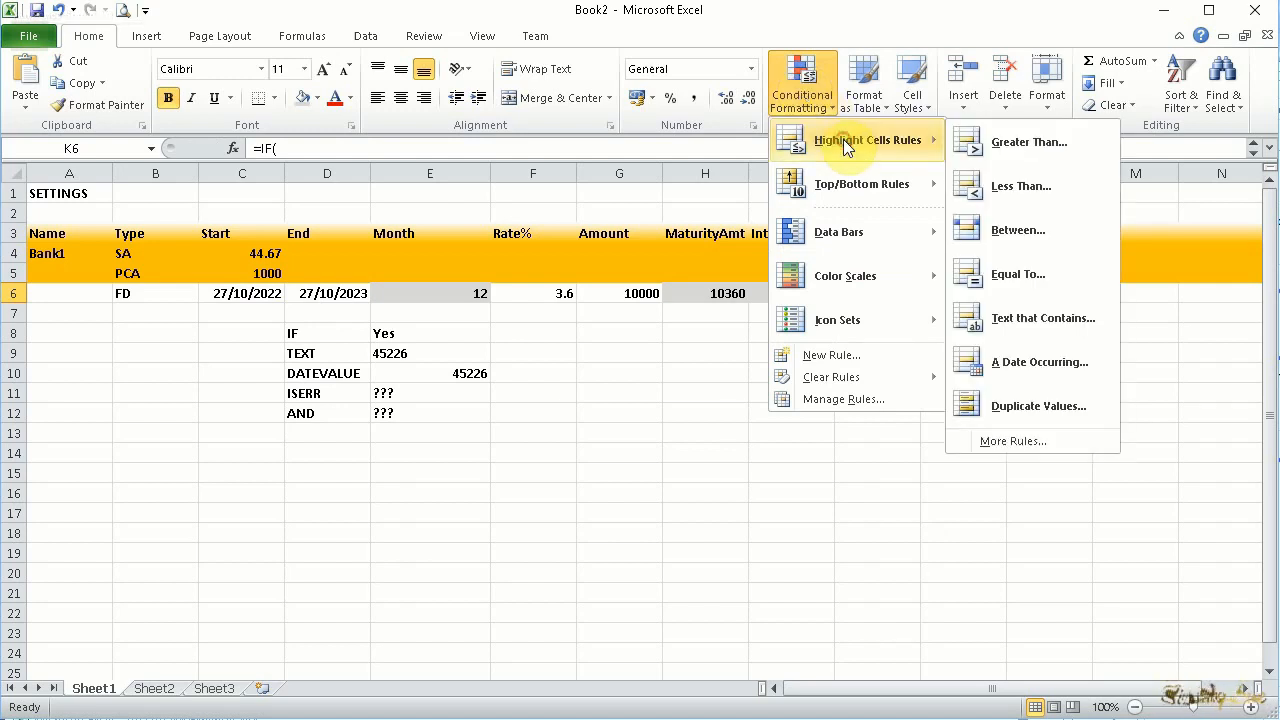
click(1040, 318)
click(685, 624)
text(Expect)
key(Return)
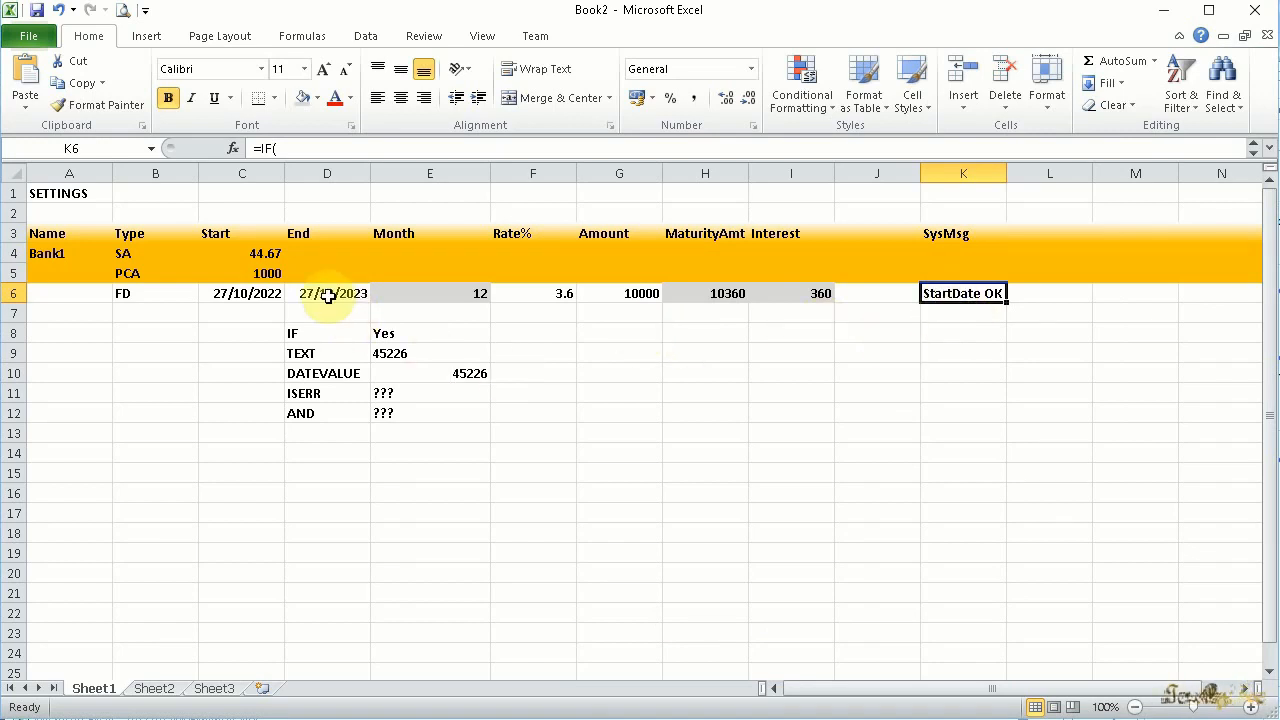
Enter "a" as the start date in C6 to test the SysMsg highlight, and undo the entry
click(256, 293)
text(a)
key(Return)
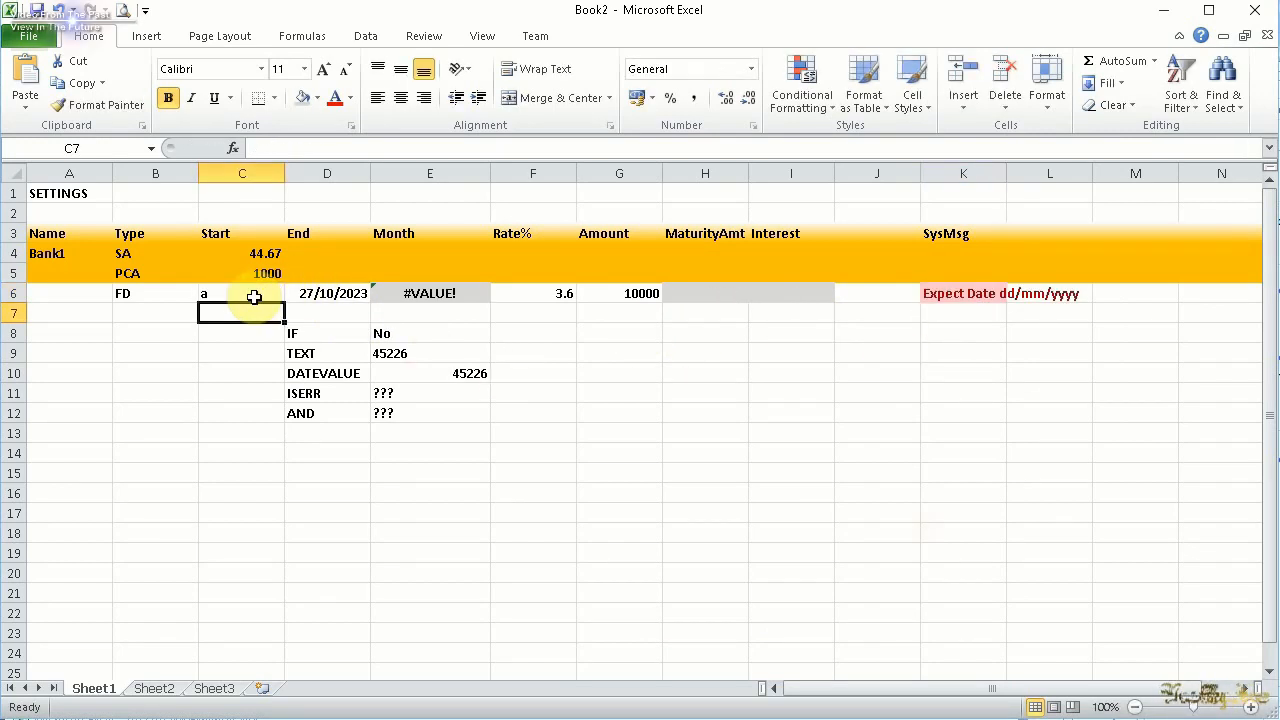
click(938, 293)
key(ctrl+z)
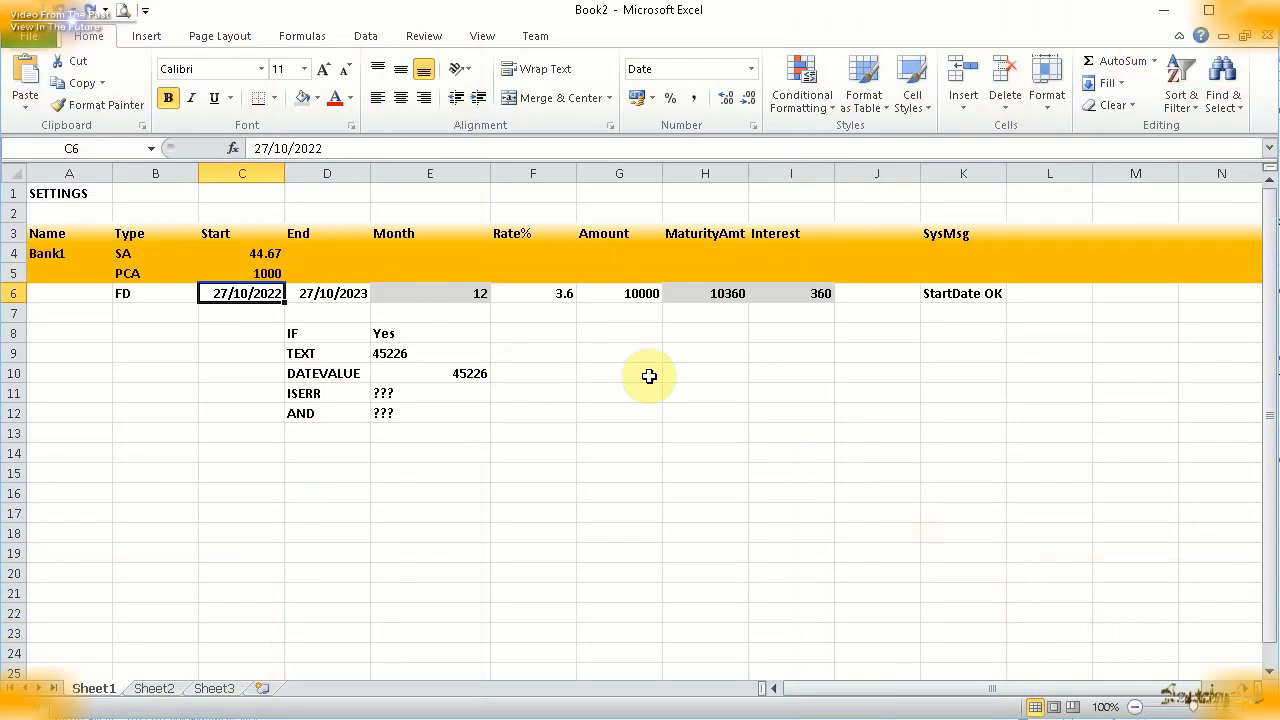
click(952, 295)
Enter =IF(AND(DATEVALUE(TEXT(C6,"dd/mm/yyyy")) < DATEVALUE(TEXT(D6,"dd/mm/yyyy"))),"StartEndDateOK","StartDate Must Before EndDate") in L6, with a line break after the first bracket
click(1033, 292)
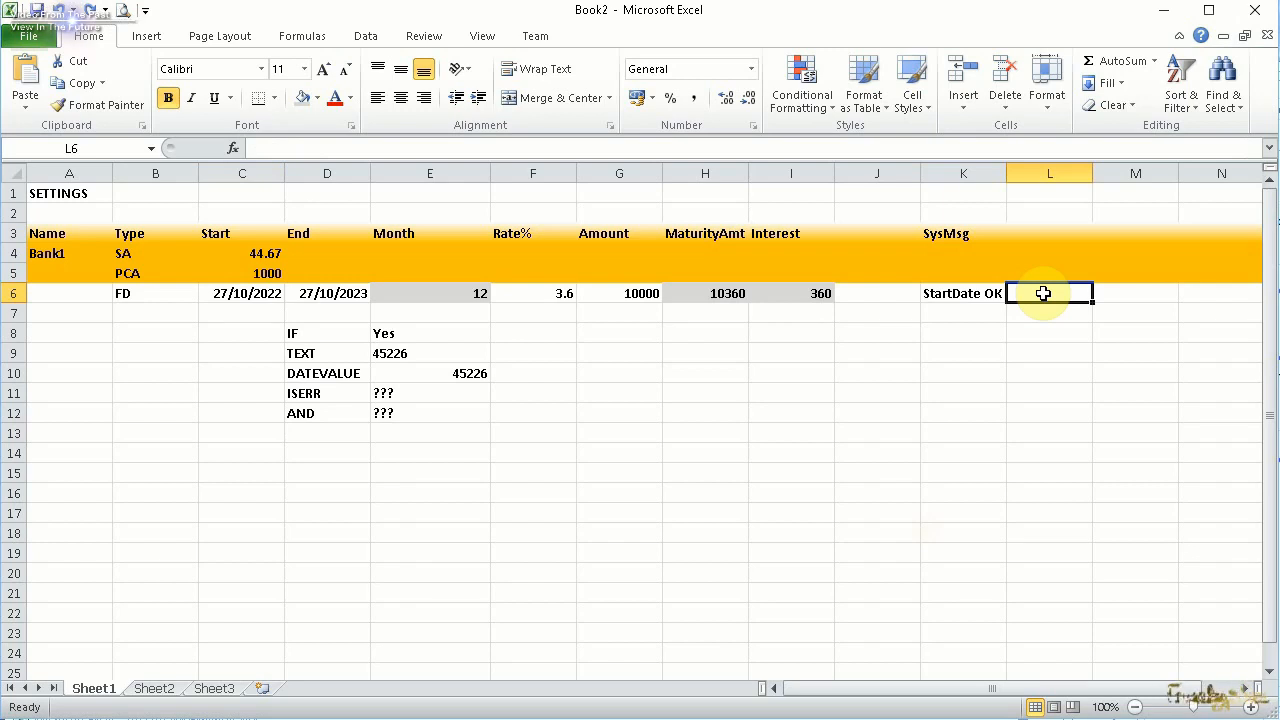
text(=IF()
key(alt+Return)
text(AND(DATE)
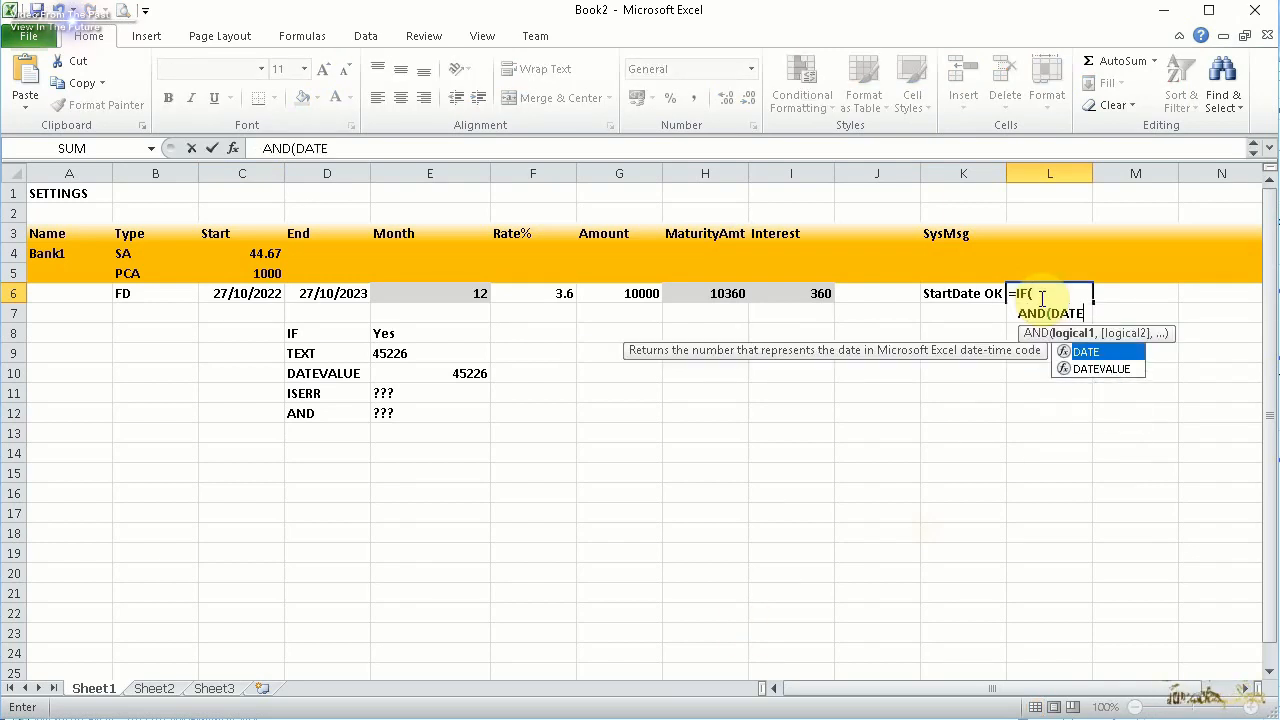
text(VALUE(TEXT(C6,")
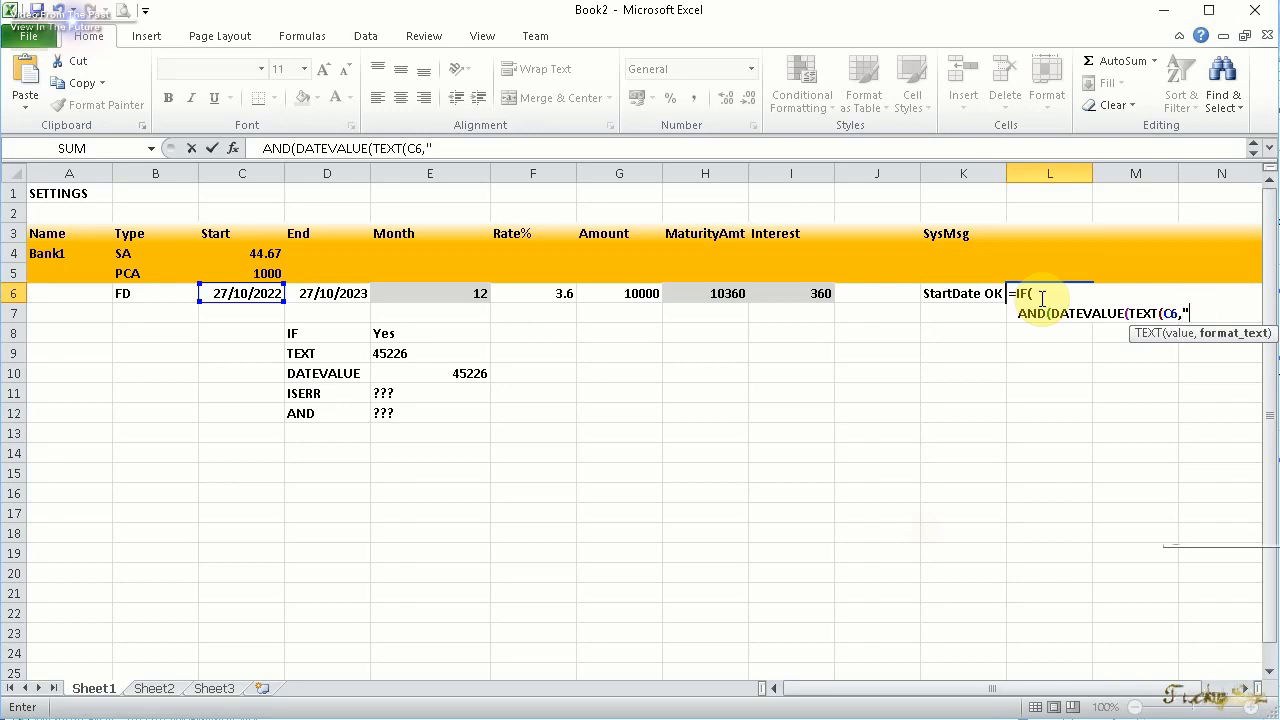
text(dd/mm/yyyy")) < DATEVALUE(TEXT)
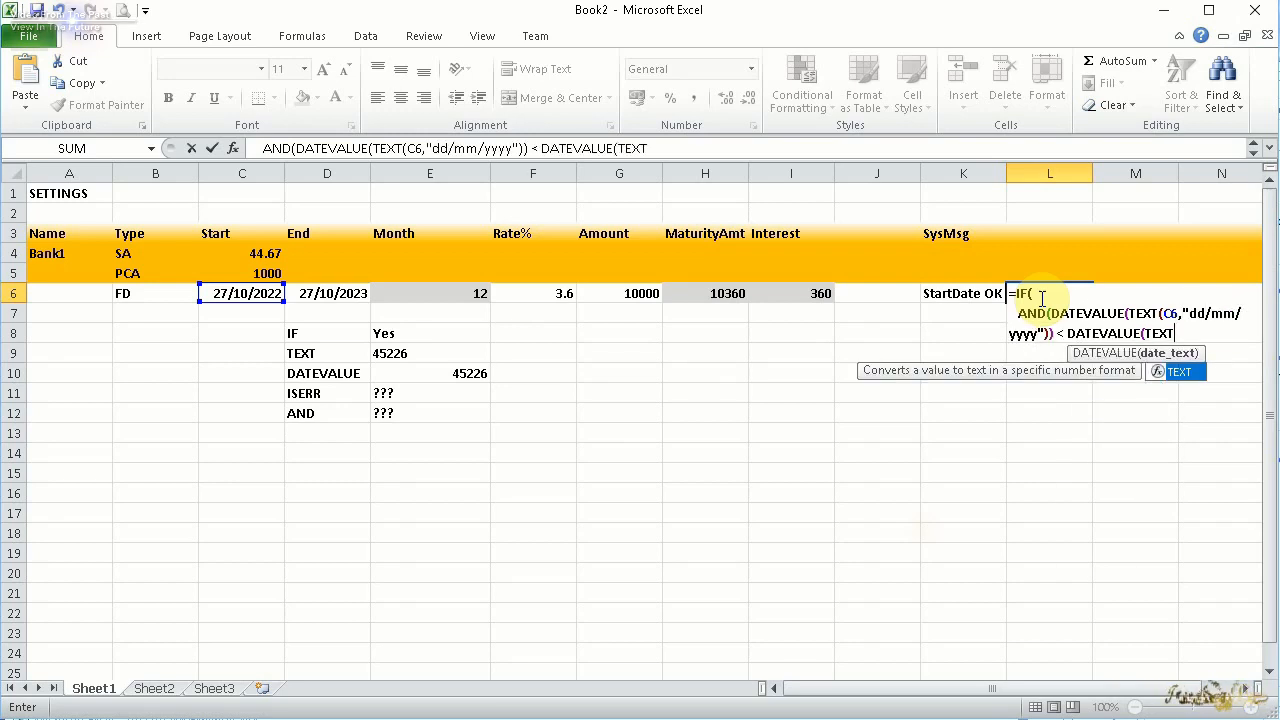
text((D6,"dd/mm/yyyy"))),"StartEndDateOK","StartDate M)
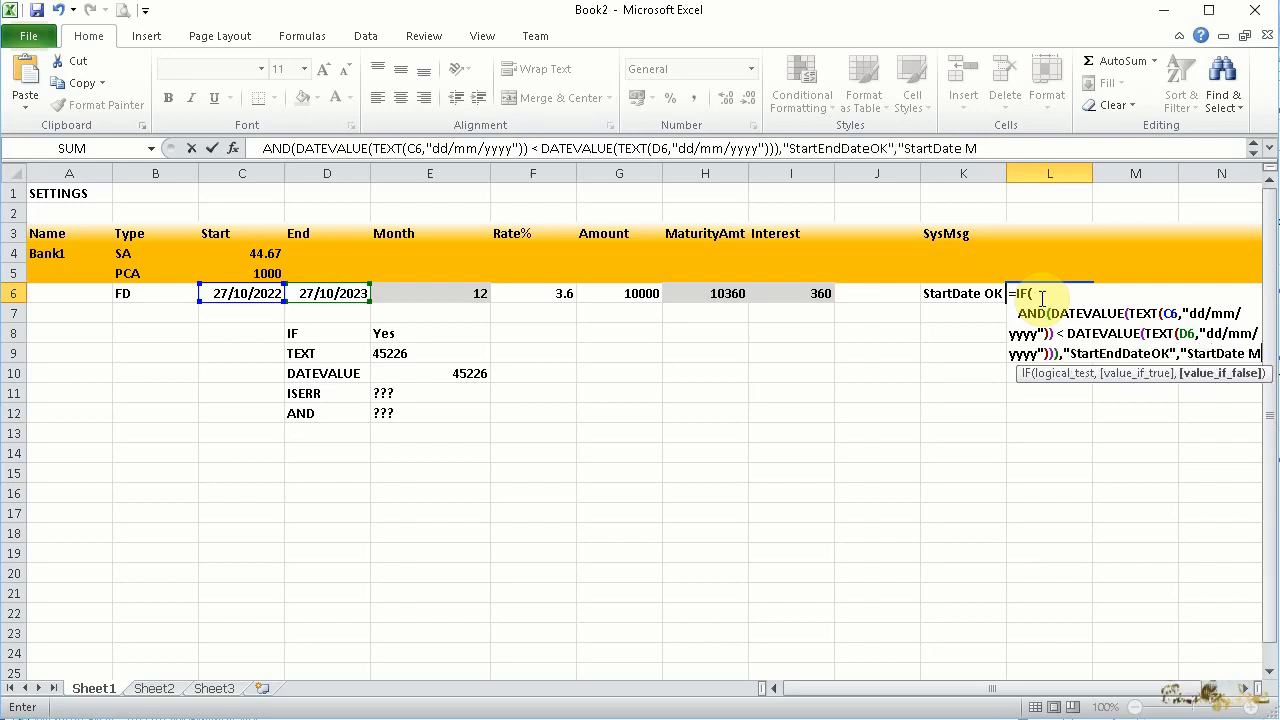
text(ust Before EndDate"))
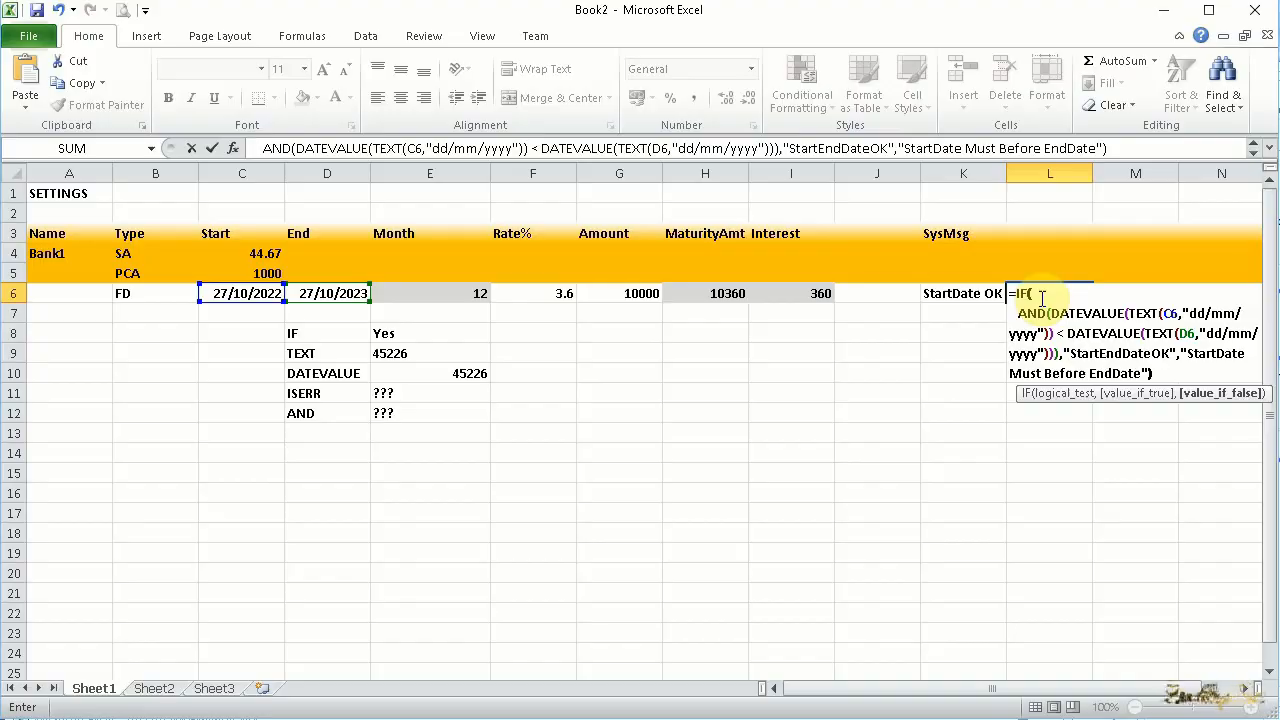
key(Return)
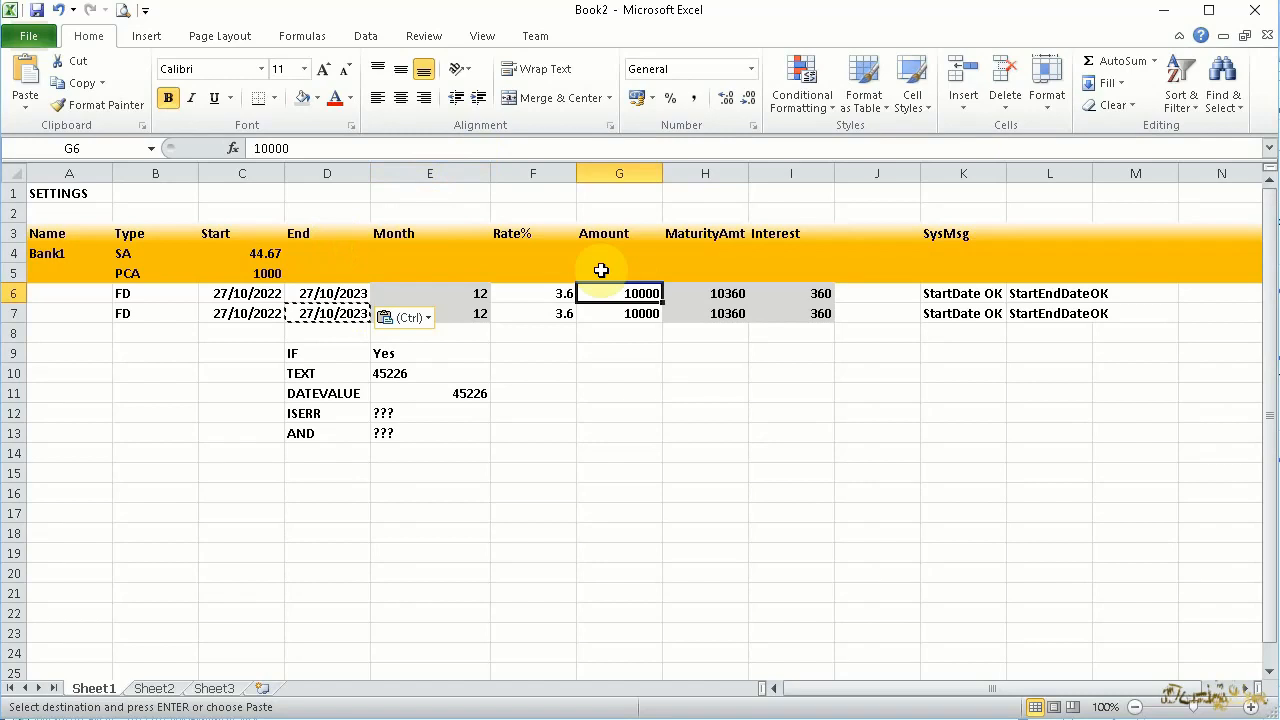
Label D2 GrossSavings and total the maturity amounts and account balances in E2 with =SUM(H6:H7)+C4+C5
click(330, 213)
text(GroossSavings)
key(Tab)
text(=Sum)
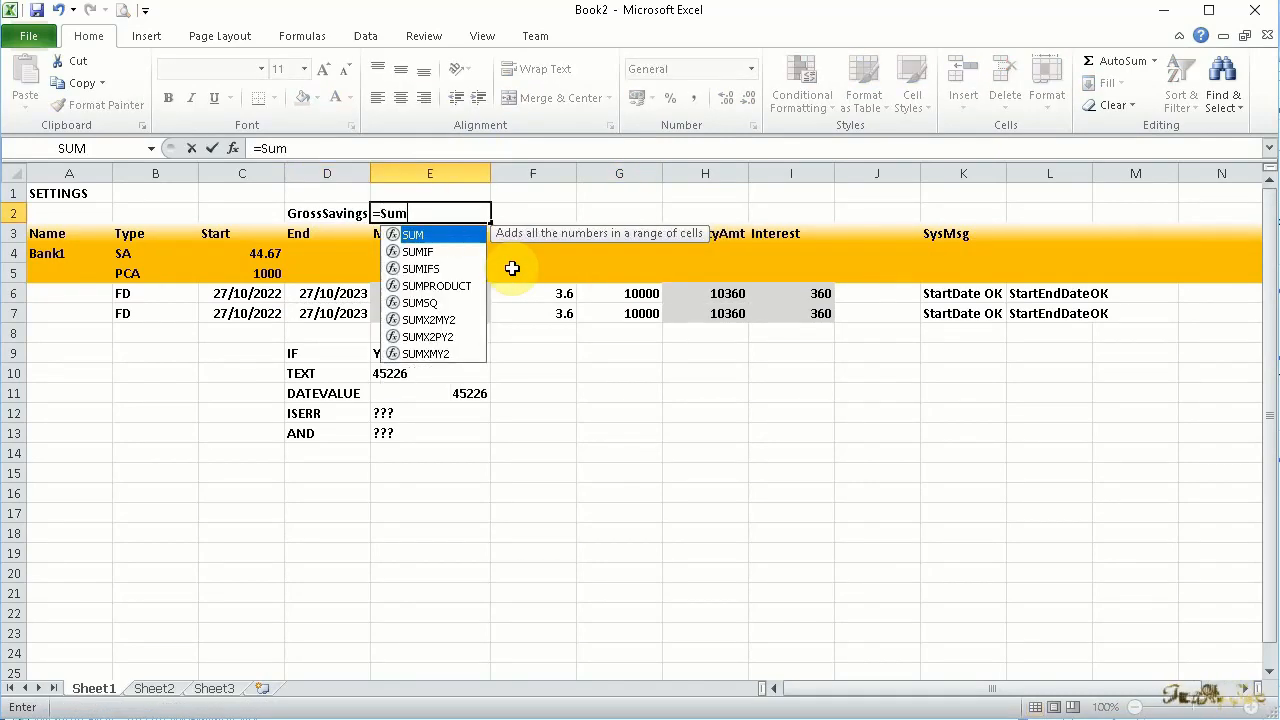
text((*H)
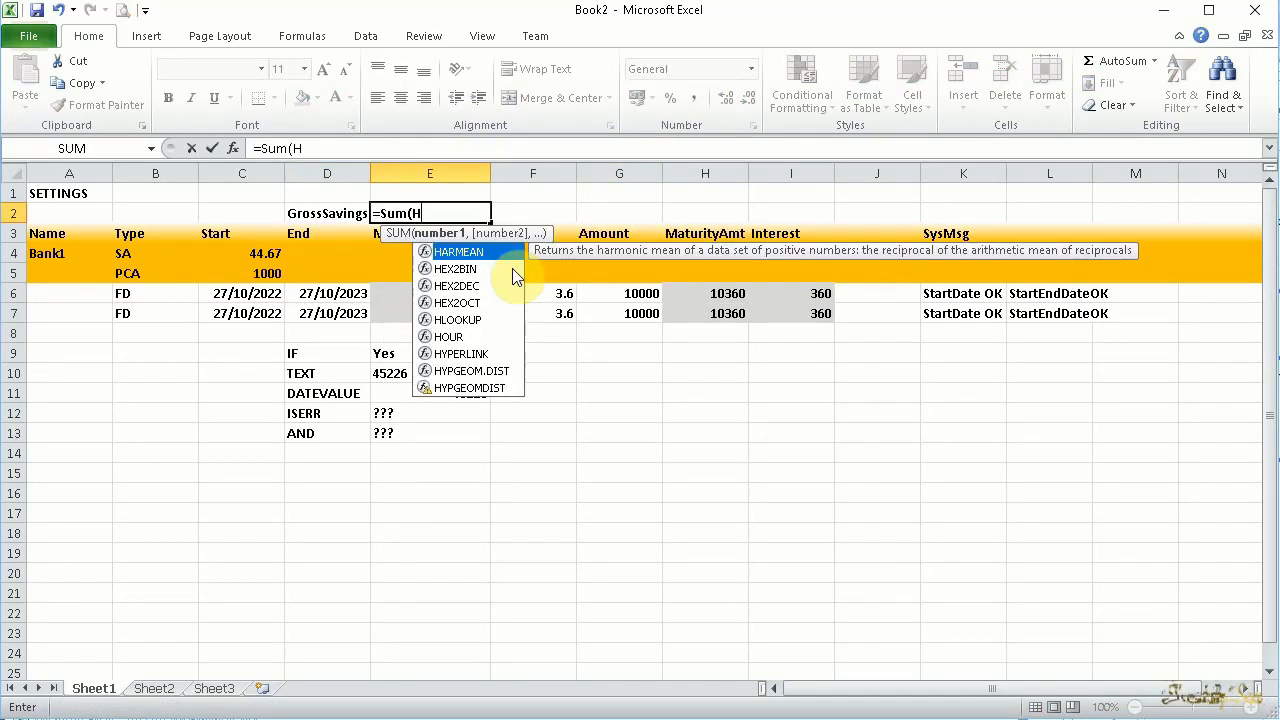
text(6:H)
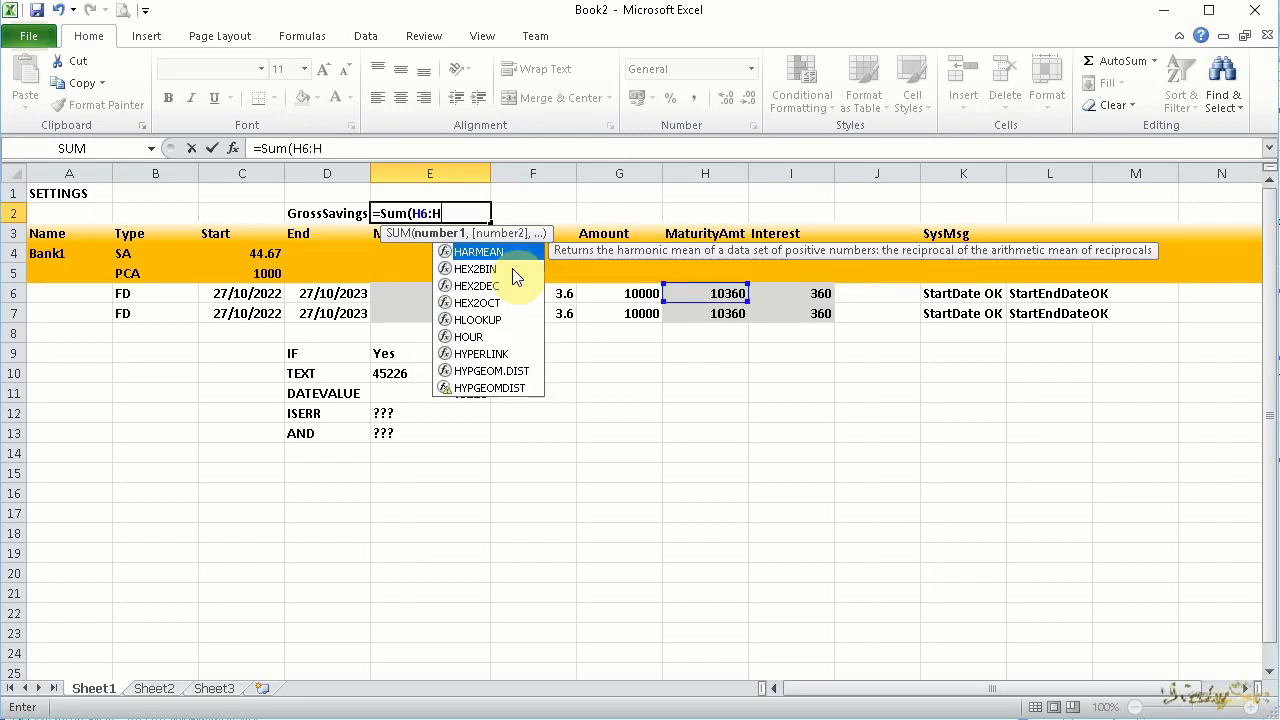
text(7)+C4)
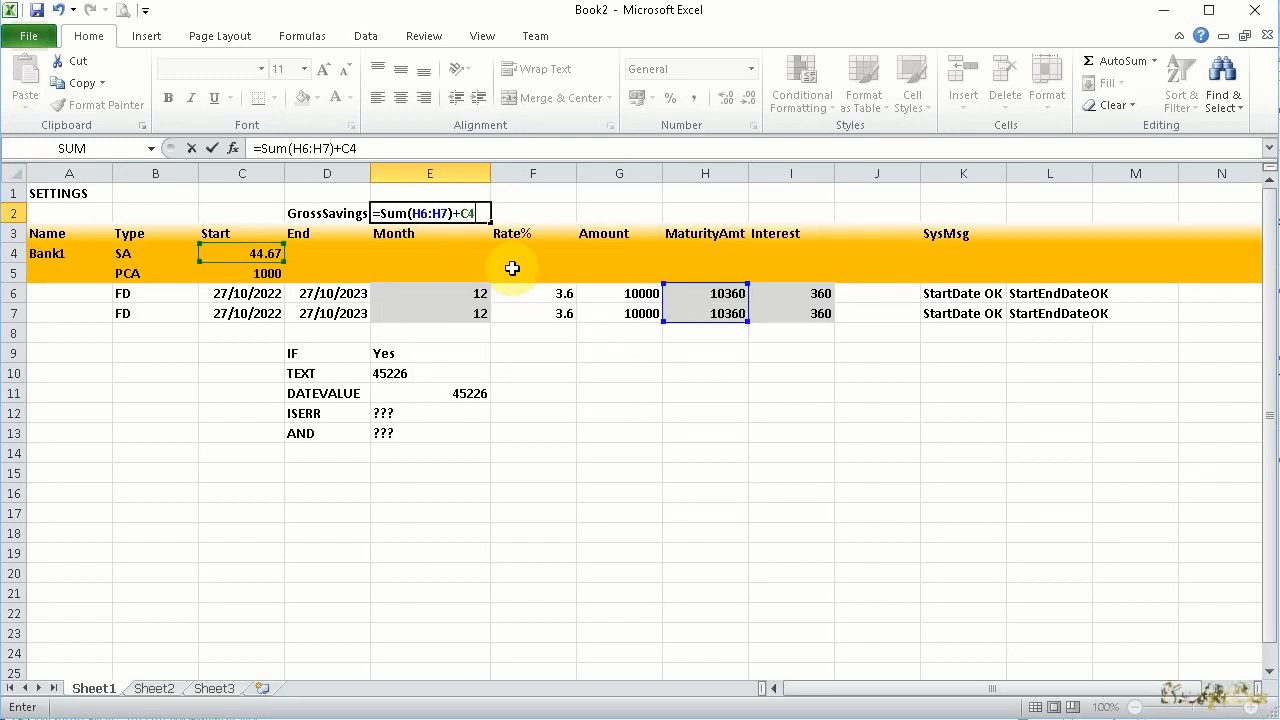
text(+C5)
click(447, 217)
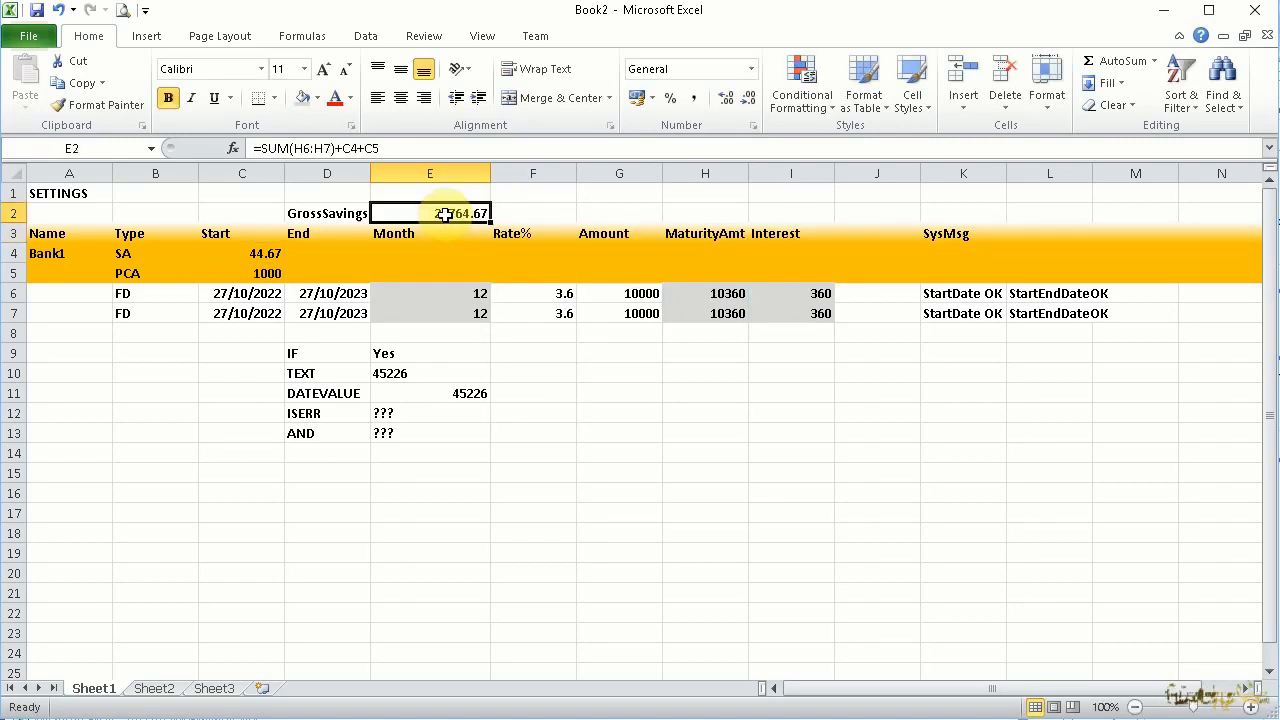
Try prefixing the GrossSavings formula in E2 with "" &
double_click(444, 215)
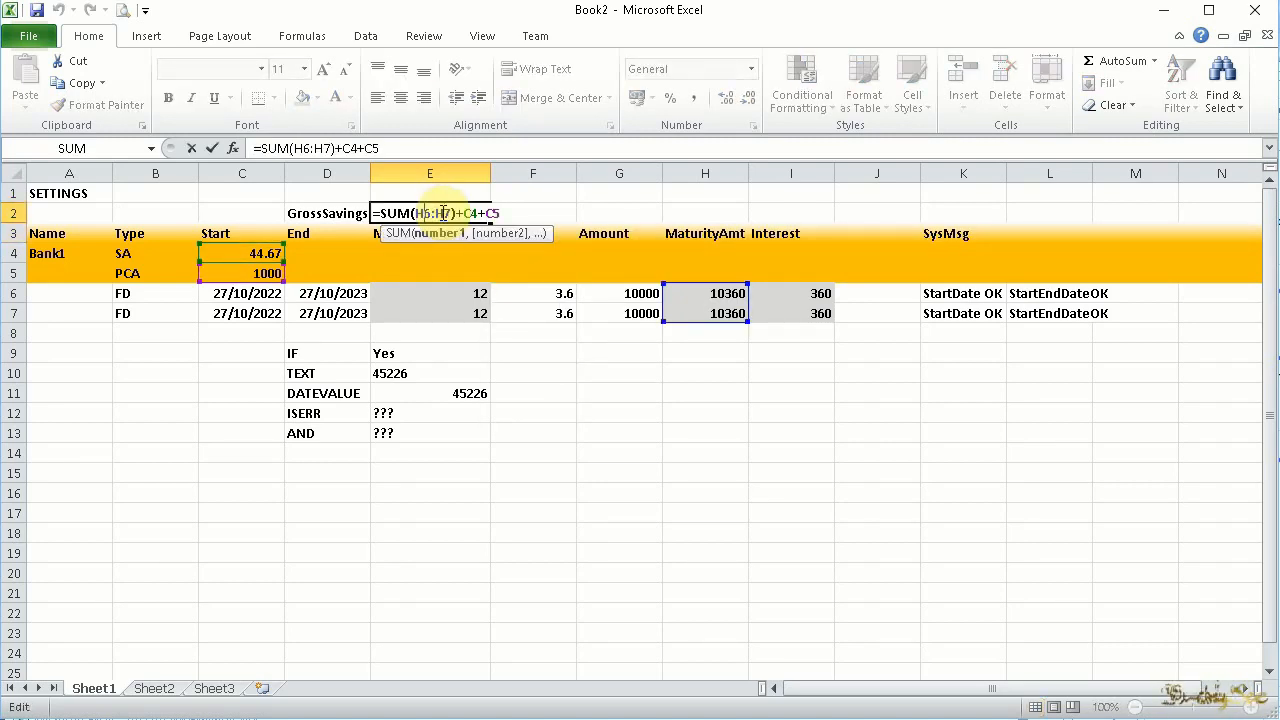
text("" &)
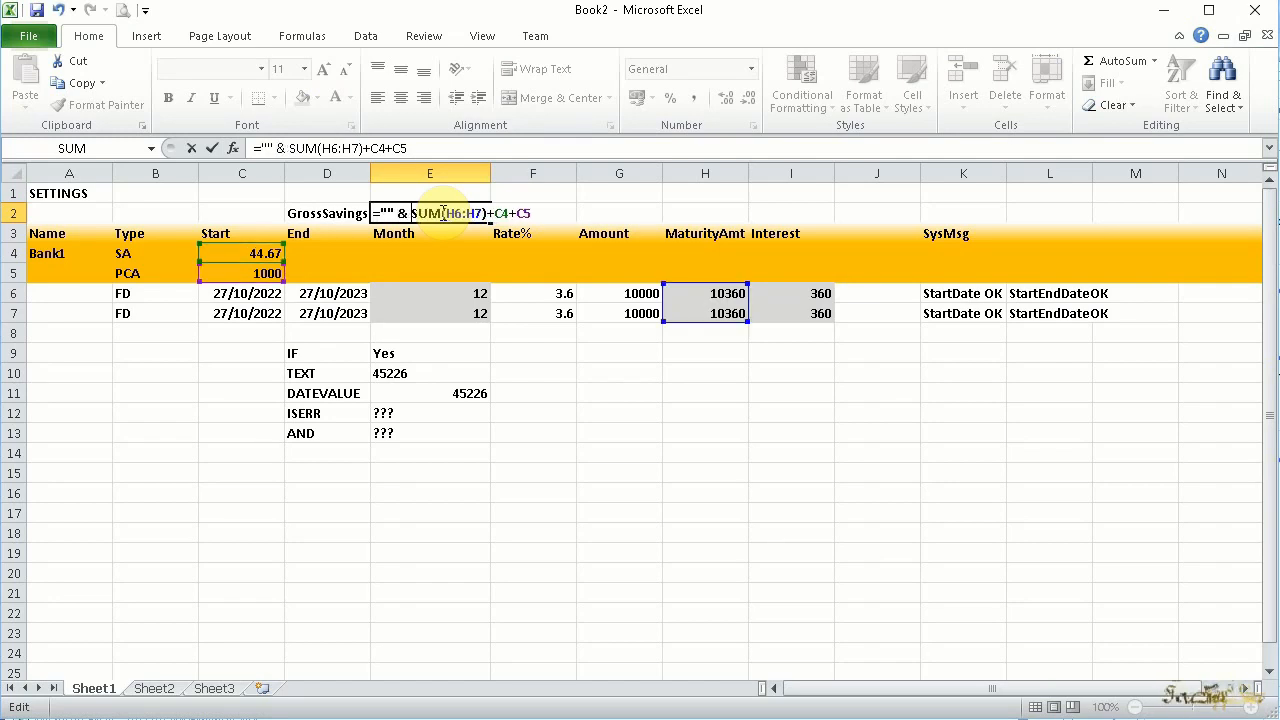
key(Return)
click(437, 213)
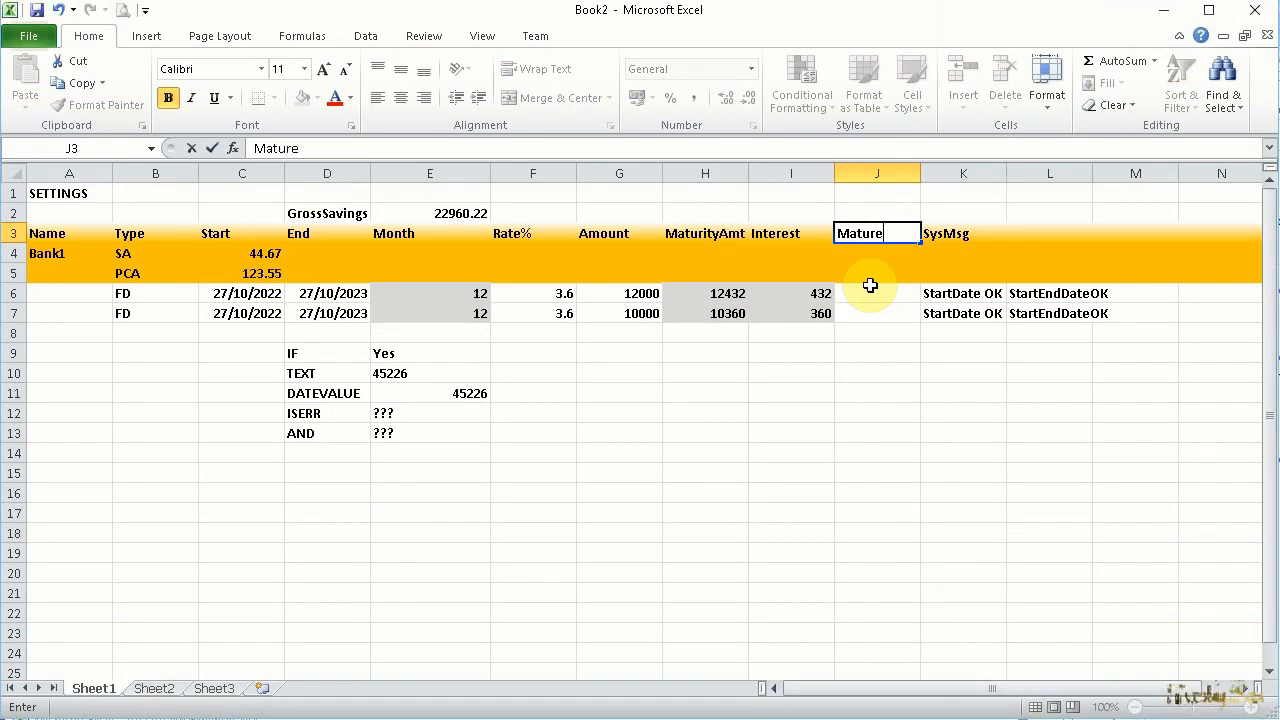
Finish the J3 header as "Matured?" and enter =IF(TODAY()>=D6,"Matured","Active") in J6
text(?)
click(870, 290)
text(=IF(Today()>)
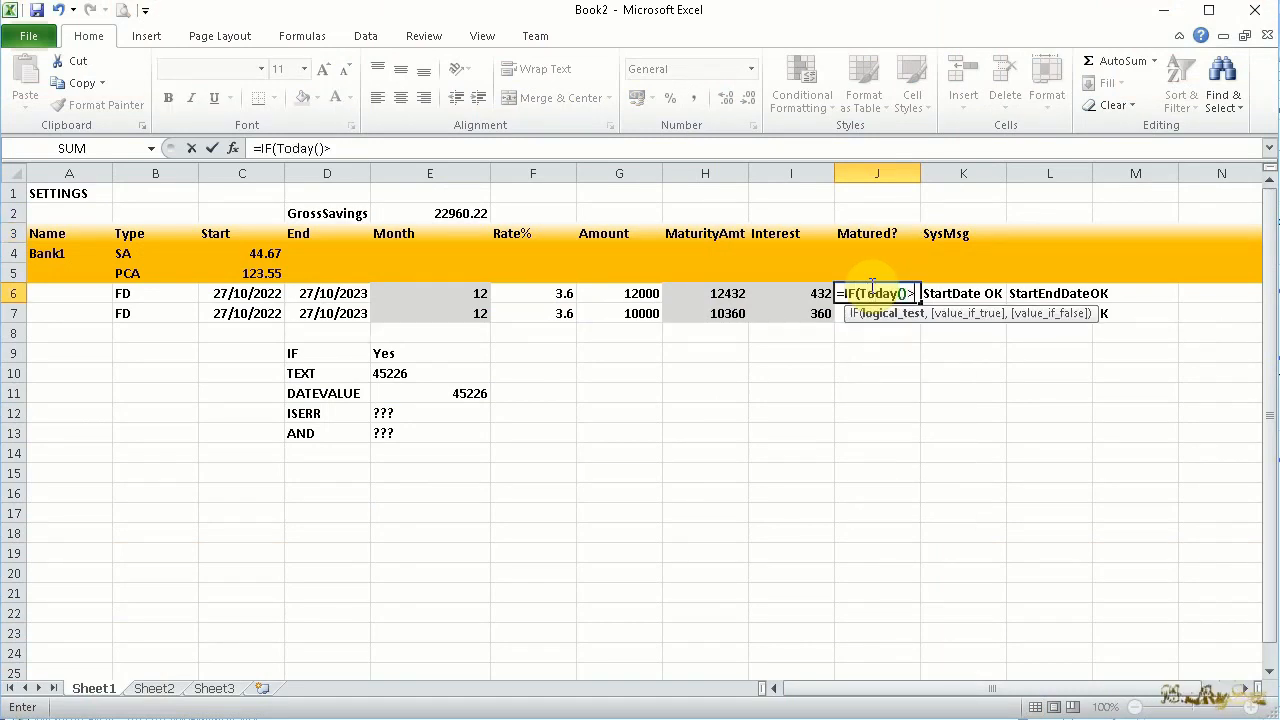
text(=D)
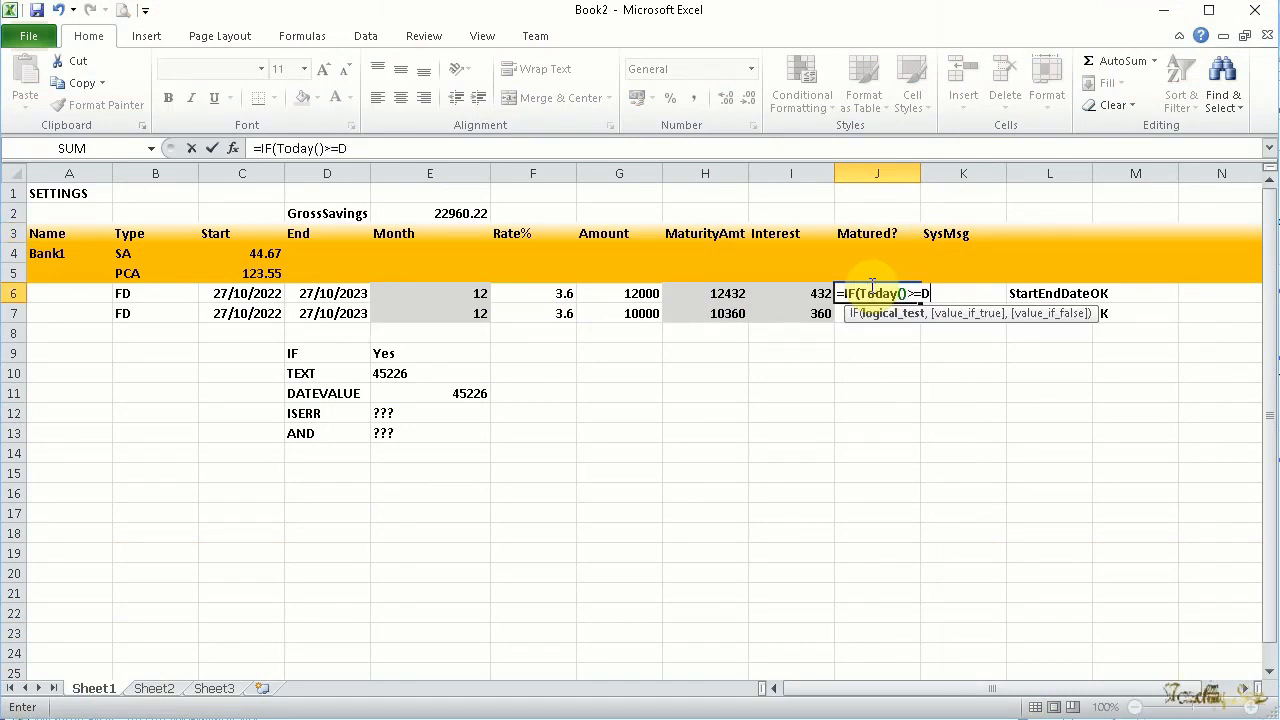
text(6,"Matured","A)
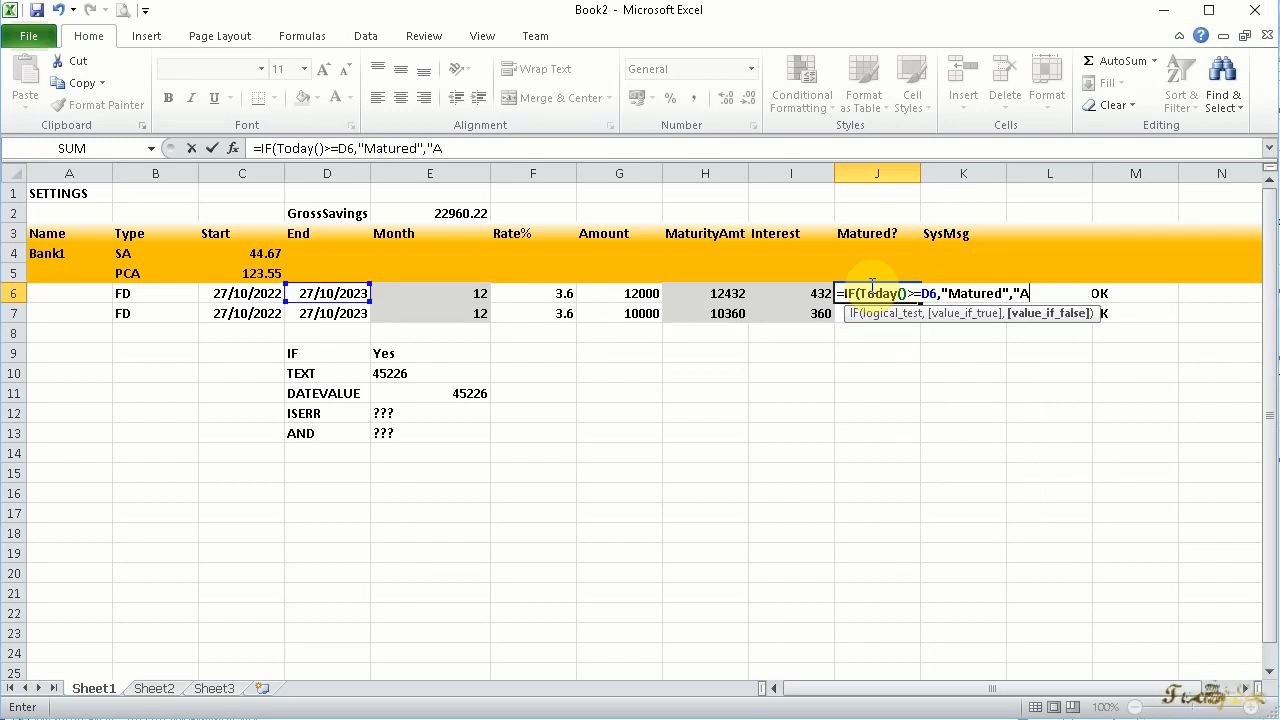
key(ctrl+Return)
Add a conditional formatting rule to J6 that highlights "Matured" with a green fill and dark green text
click(814, 95)
mouse_move(860, 212)
click(1029, 449)
text(Matyure)
key(BackSpace)
key(BackSpace)
key(BackSpace)
key(BackSpace)
text(ured)
click(1002, 627)
click(878, 672)
click(890, 664)
Set the end date in D6 to =today() to test the Matured? status, and undo the change
click(316, 294)
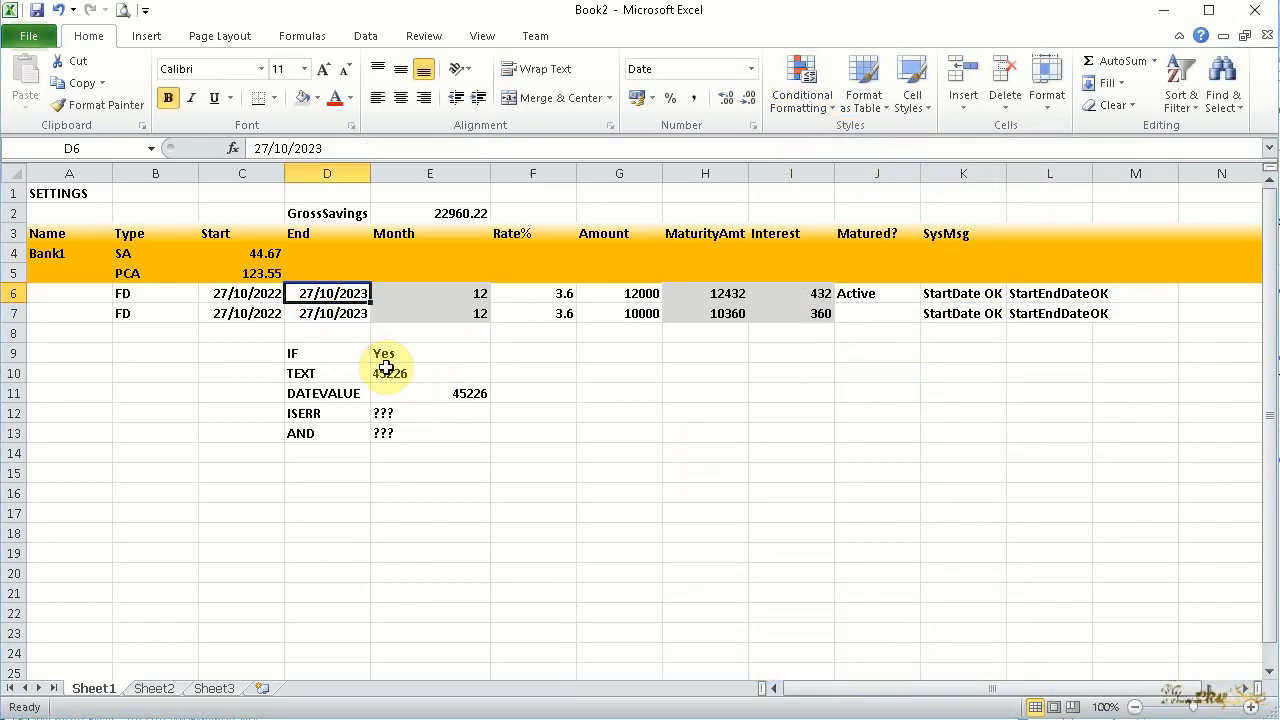
text(=today())
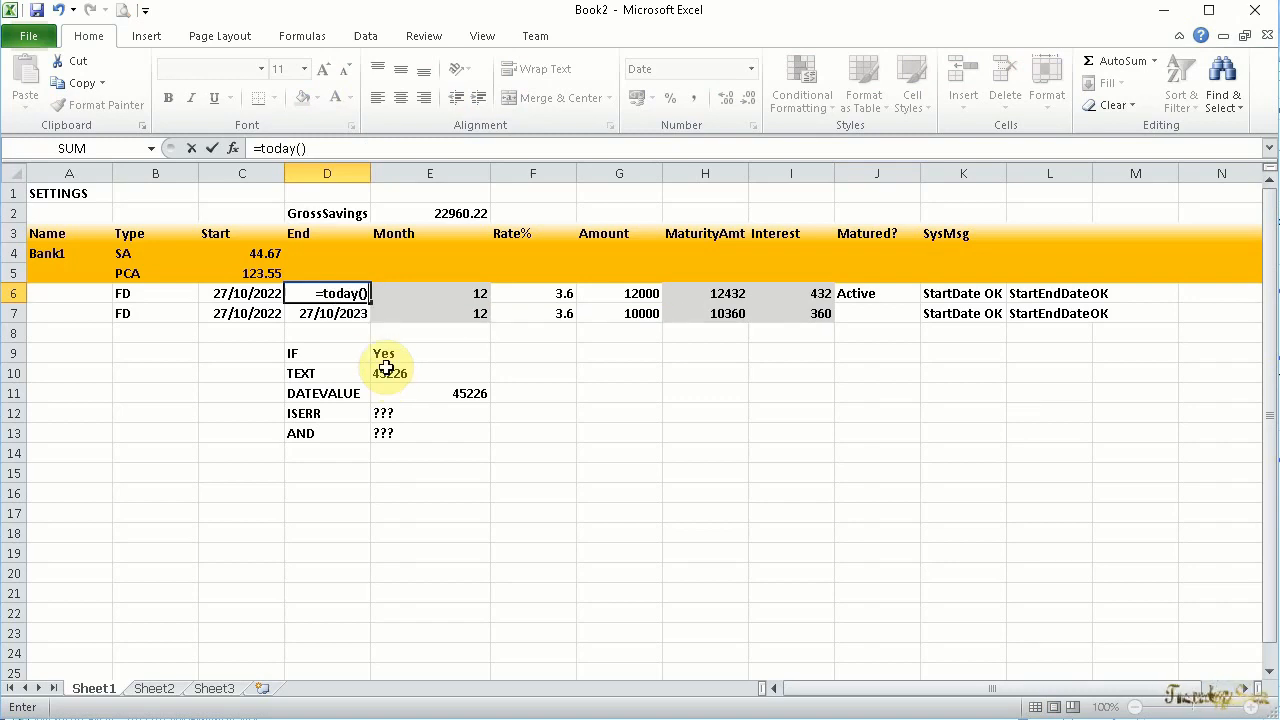
key(Return)
click(878, 293)
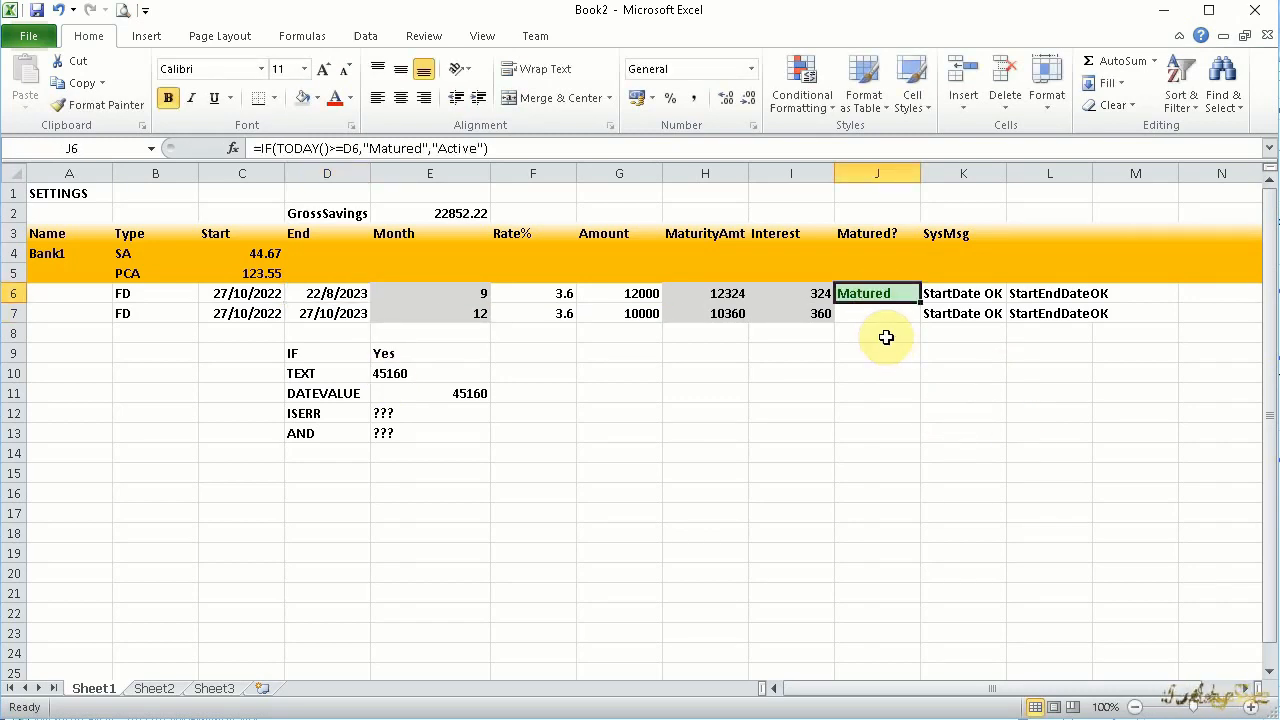
click(316, 296)
click(898, 314)
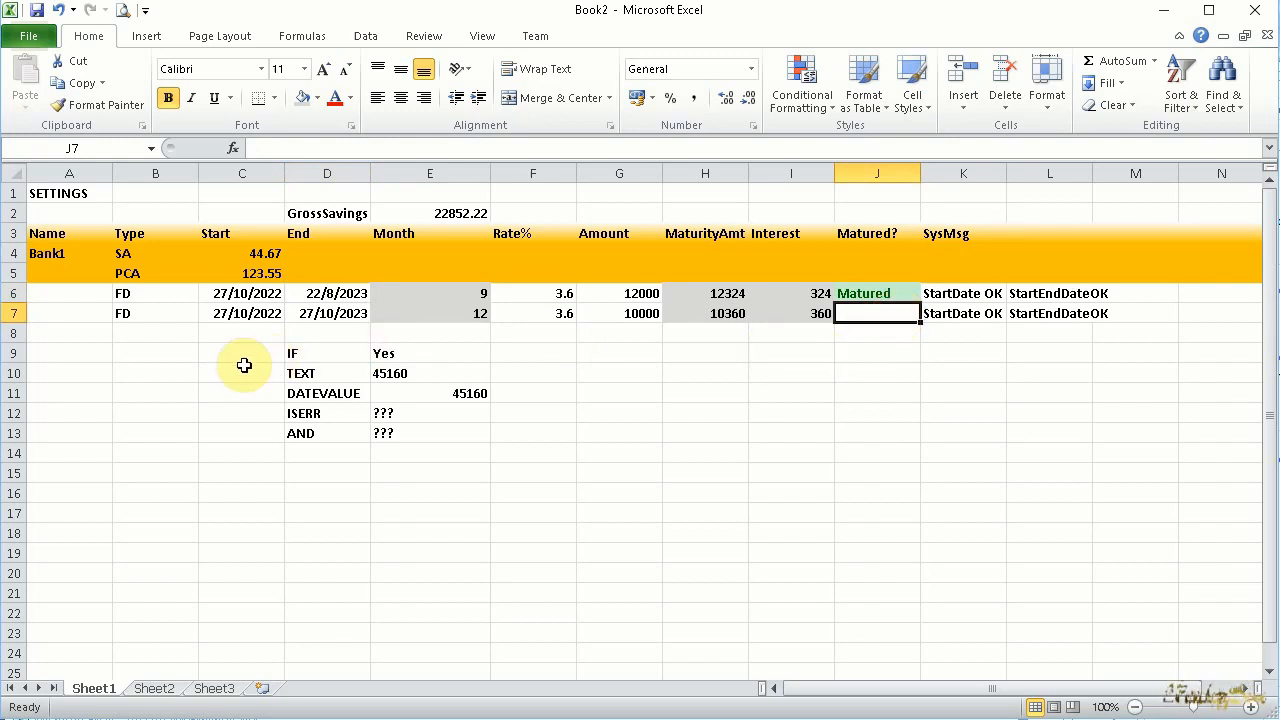
key(ctrl+z)
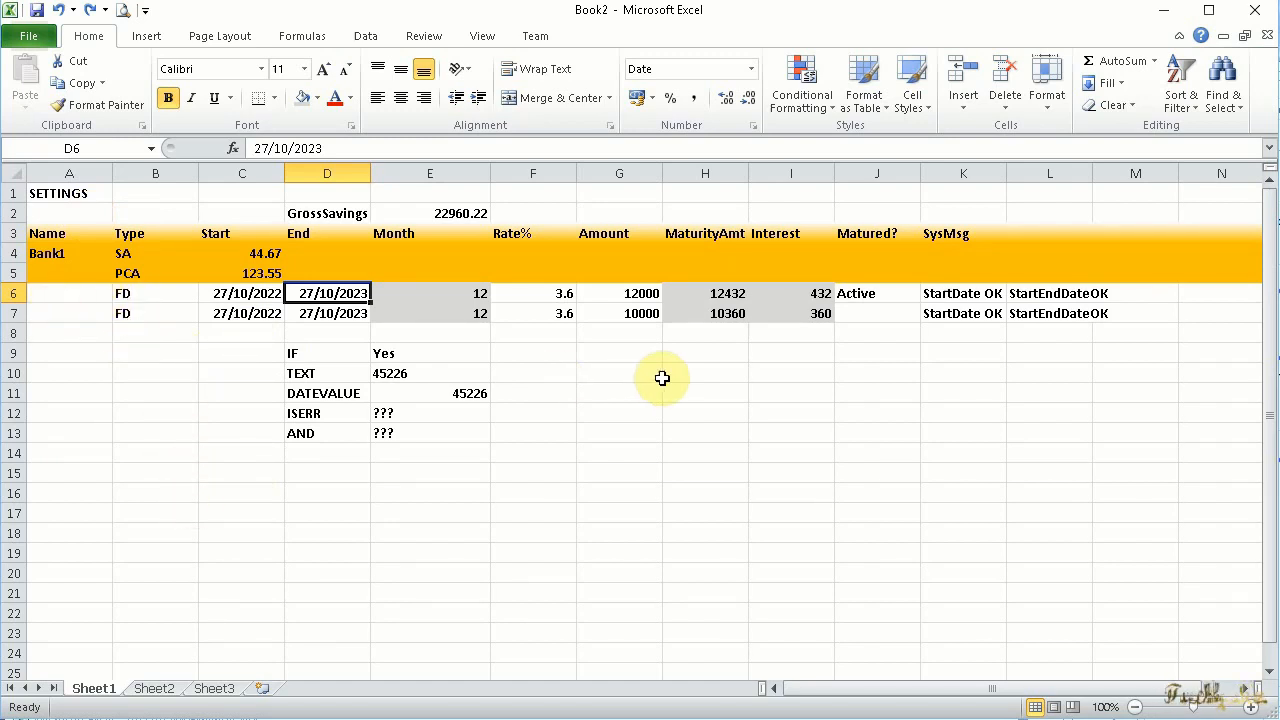
click(877, 294)
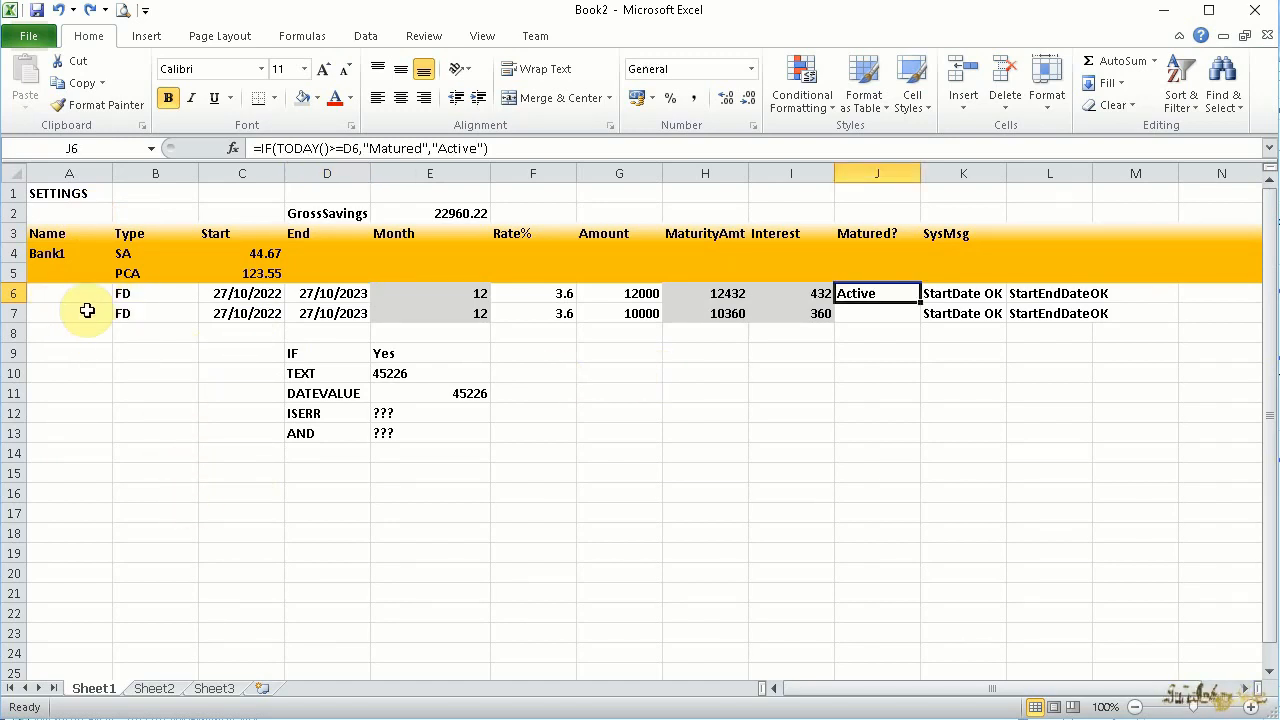
Enter Bannk2 in A8 as the name of the second bank
click(437, 212)
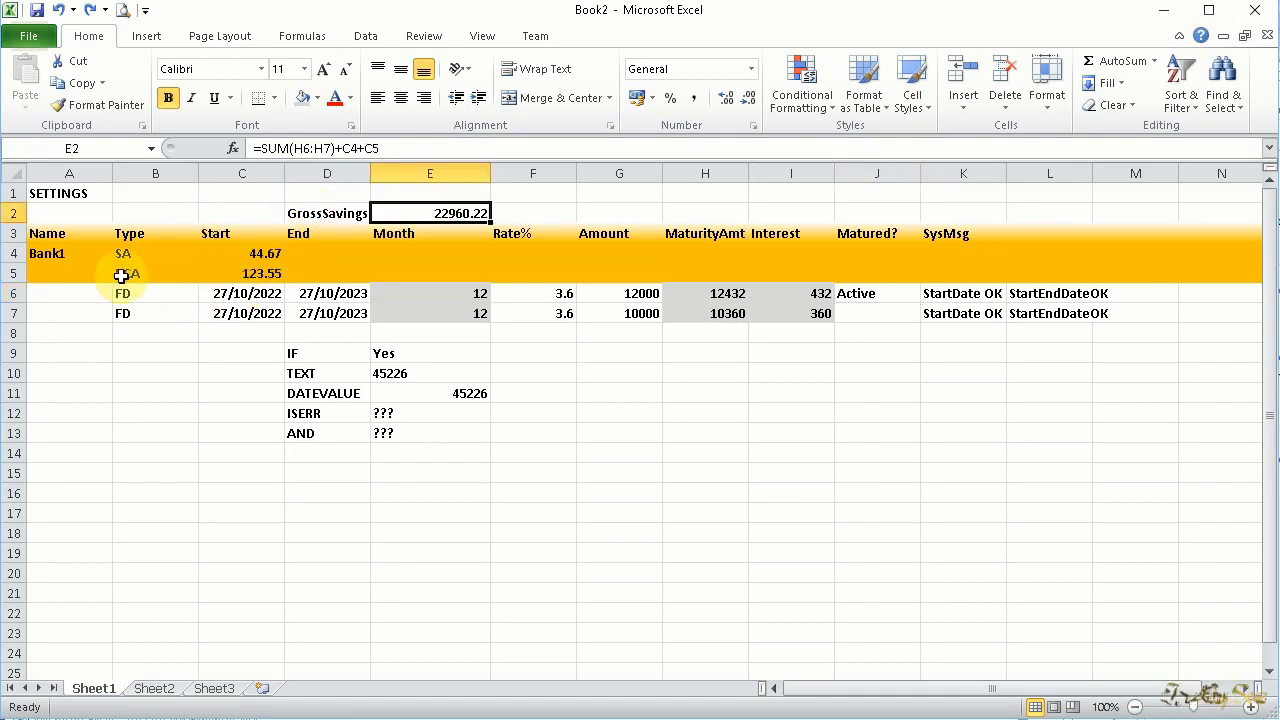
click(57, 333)
text(Bannk2)
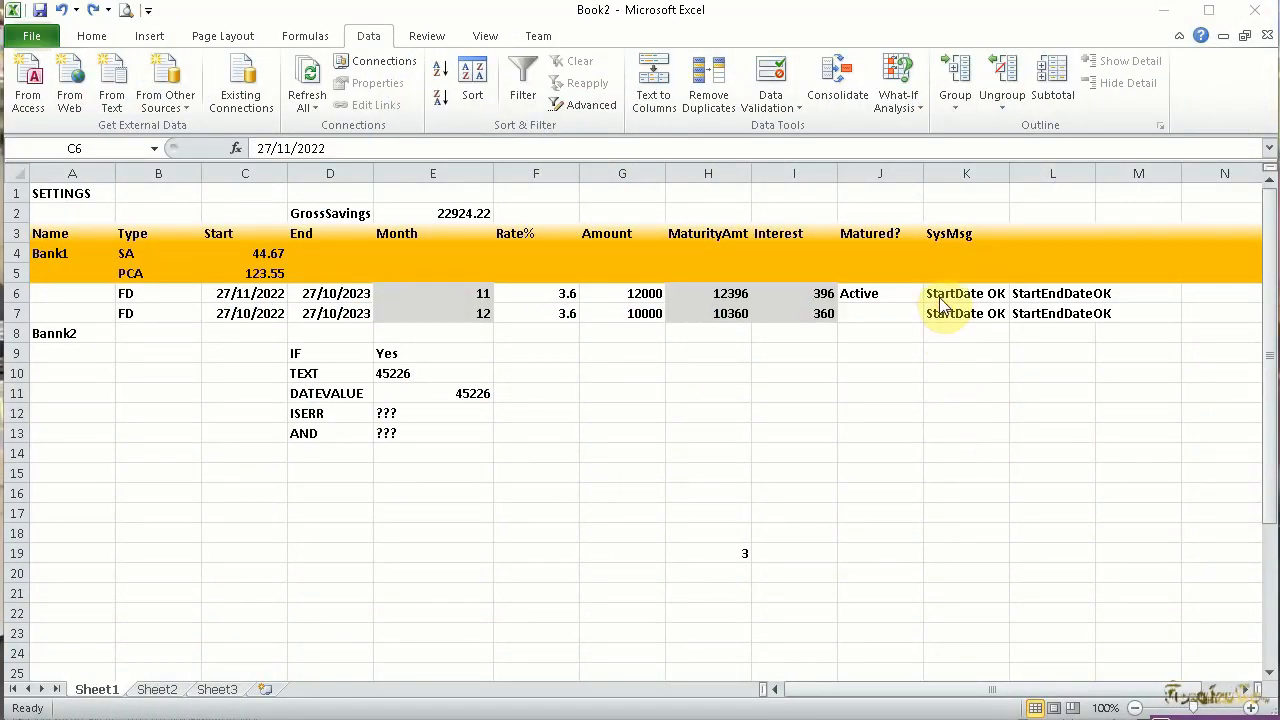
click(225, 355)
right_click(212, 356)
click(229, 313)
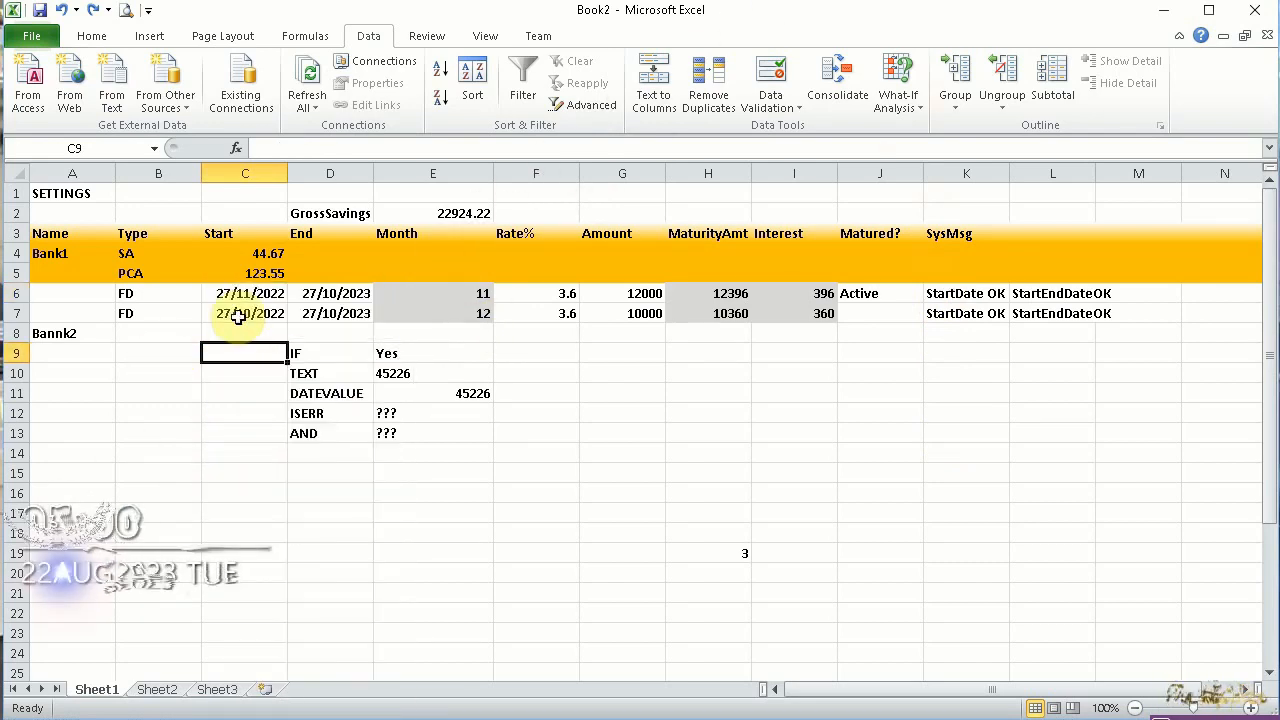
Set data validation on C6 to allow only dates less than =D6
click(236, 295)
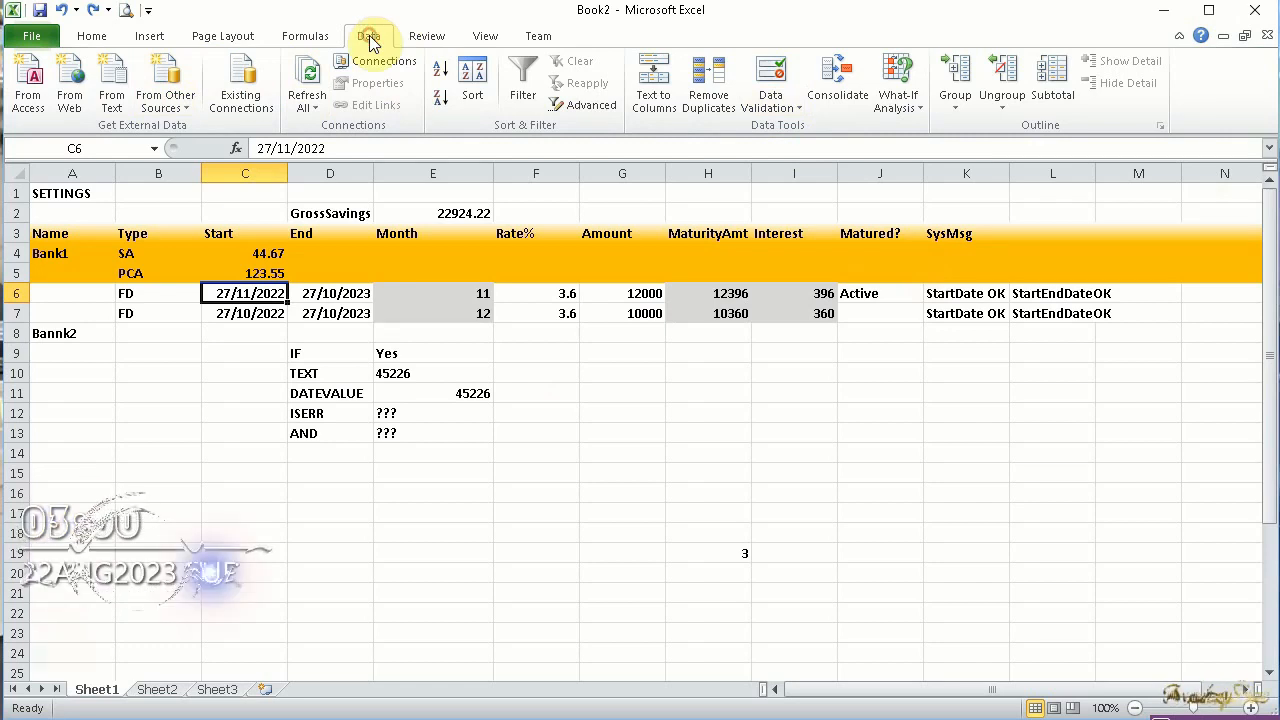
click(788, 106)
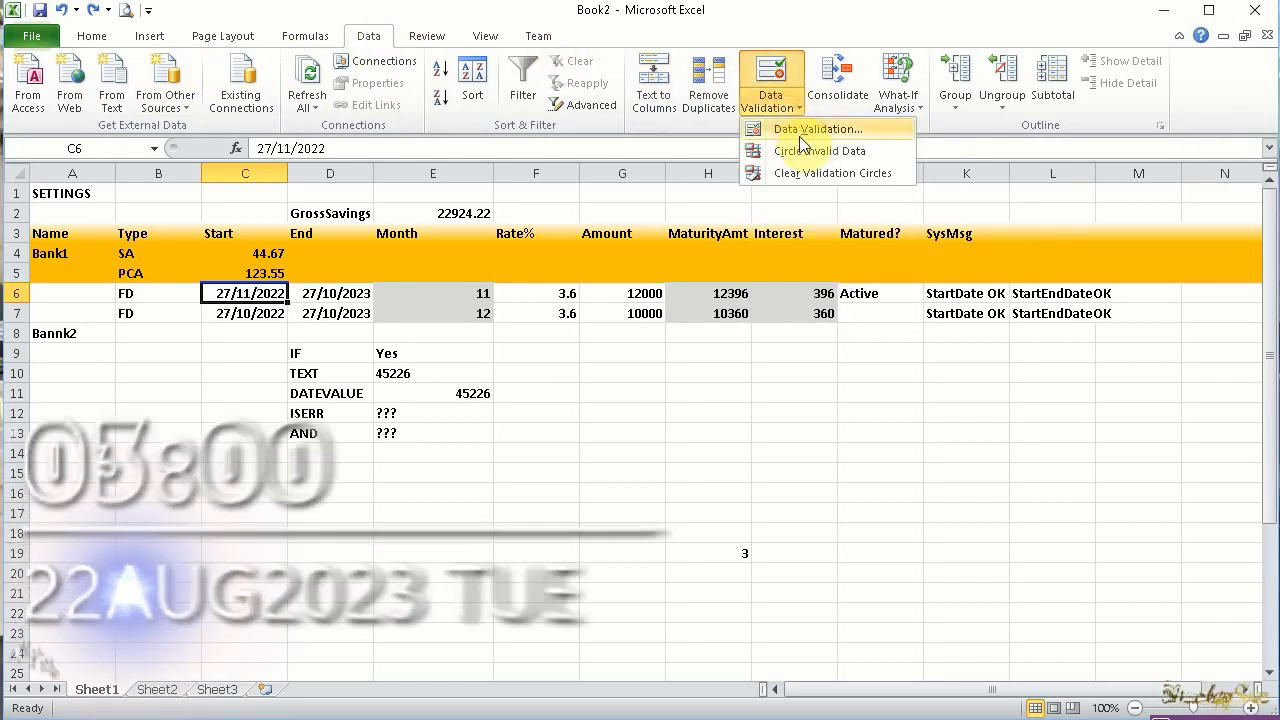
click(786, 130)
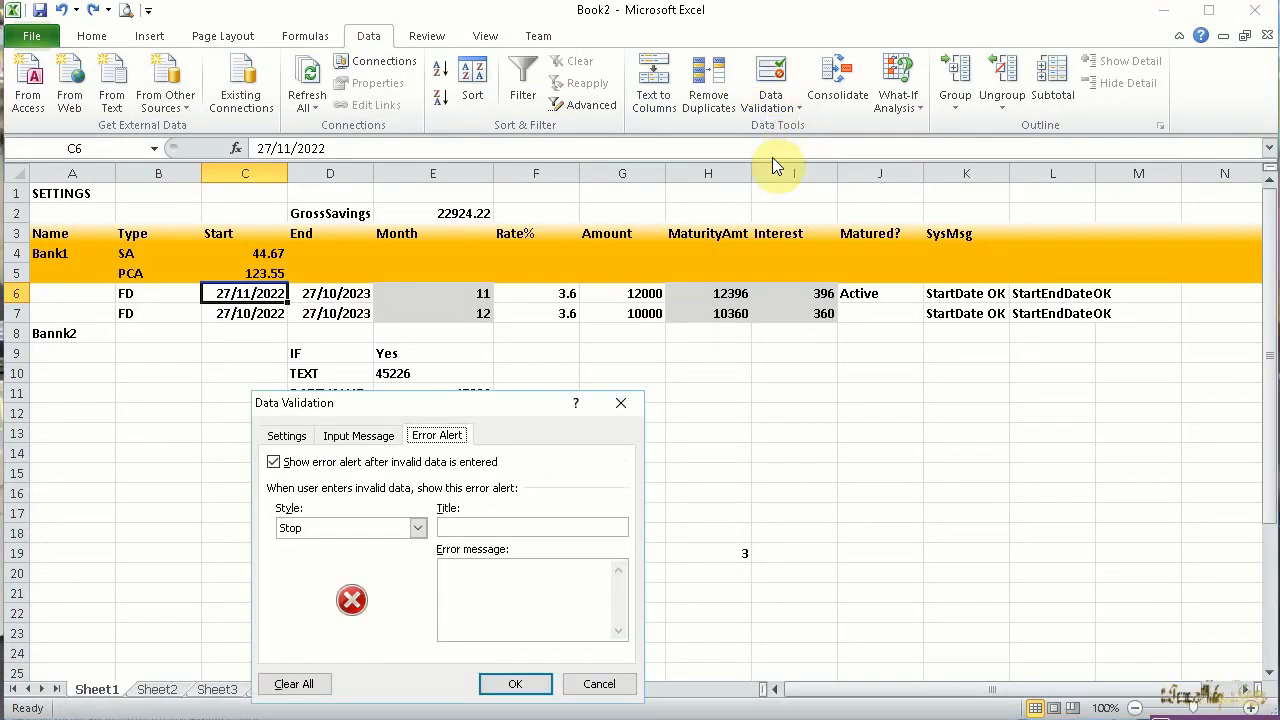
click(285, 435)
click(314, 500)
click(310, 570)
click(340, 541)
click(337, 617)
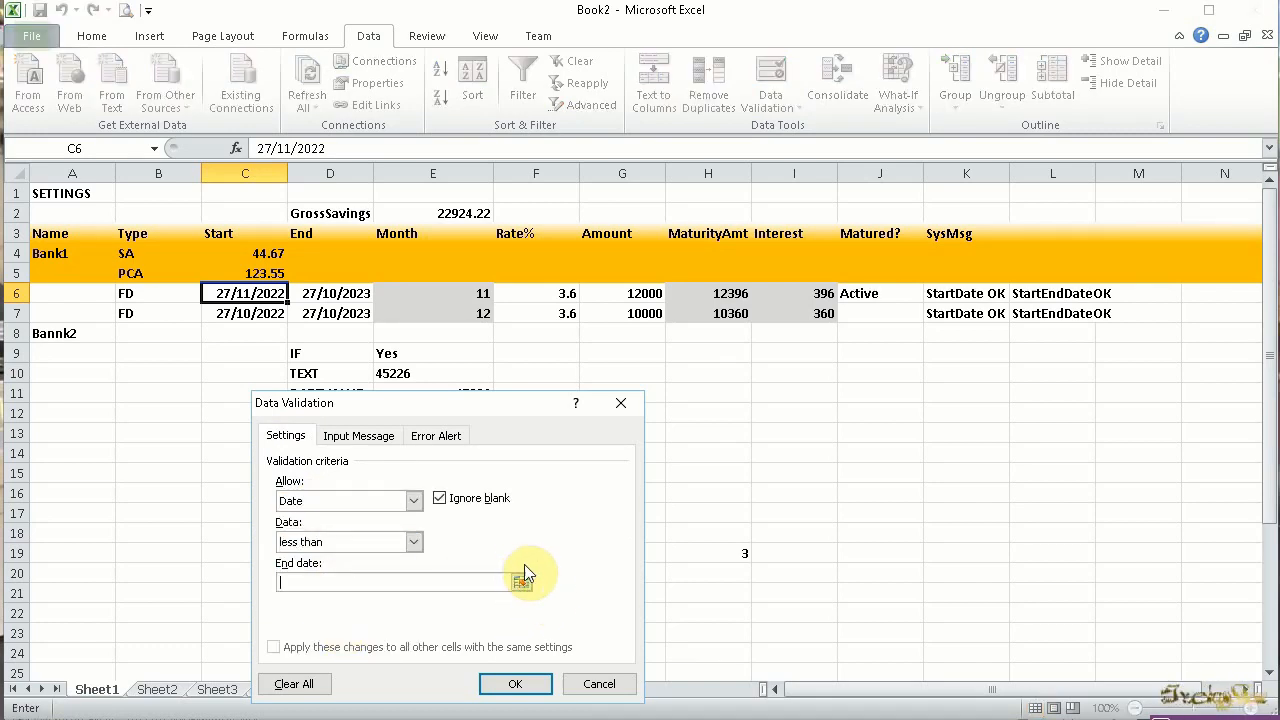
text(=D6)
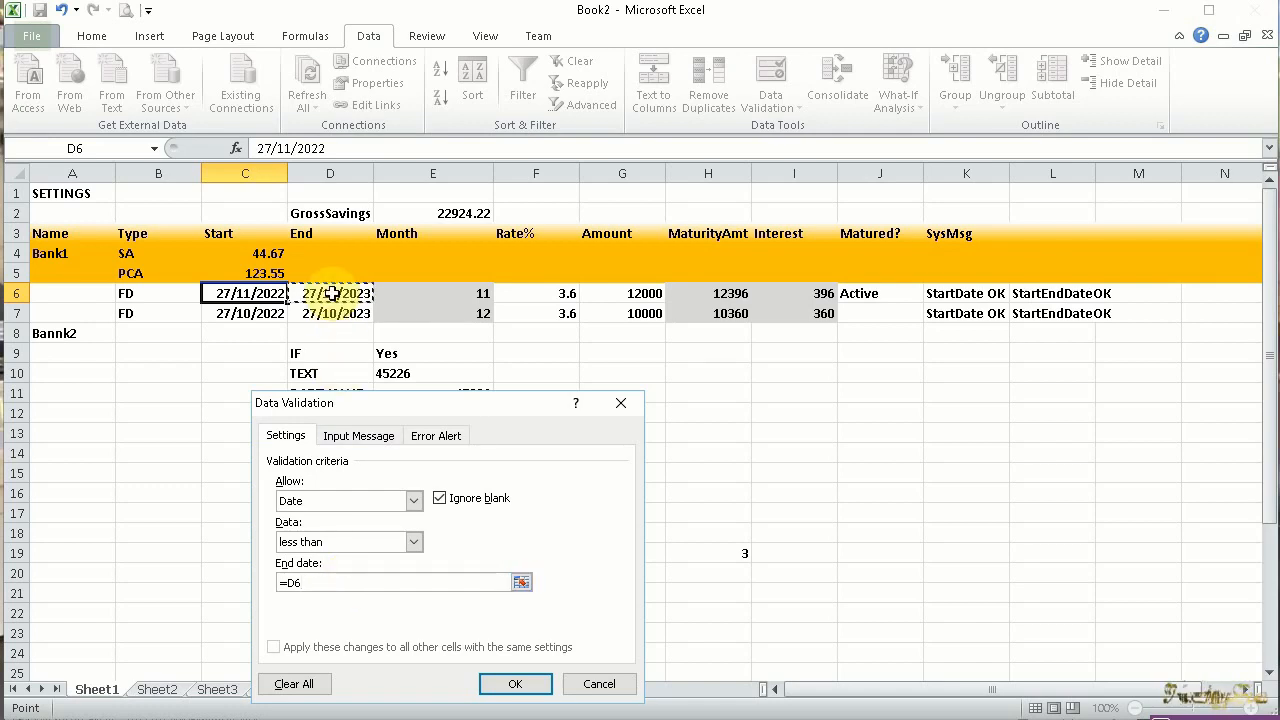
Give C6's validation error alert the title "Error StartDate" and the message "StartDate MUST before EndDate"
click(436, 435)
click(465, 527)
text(Error StartDate)
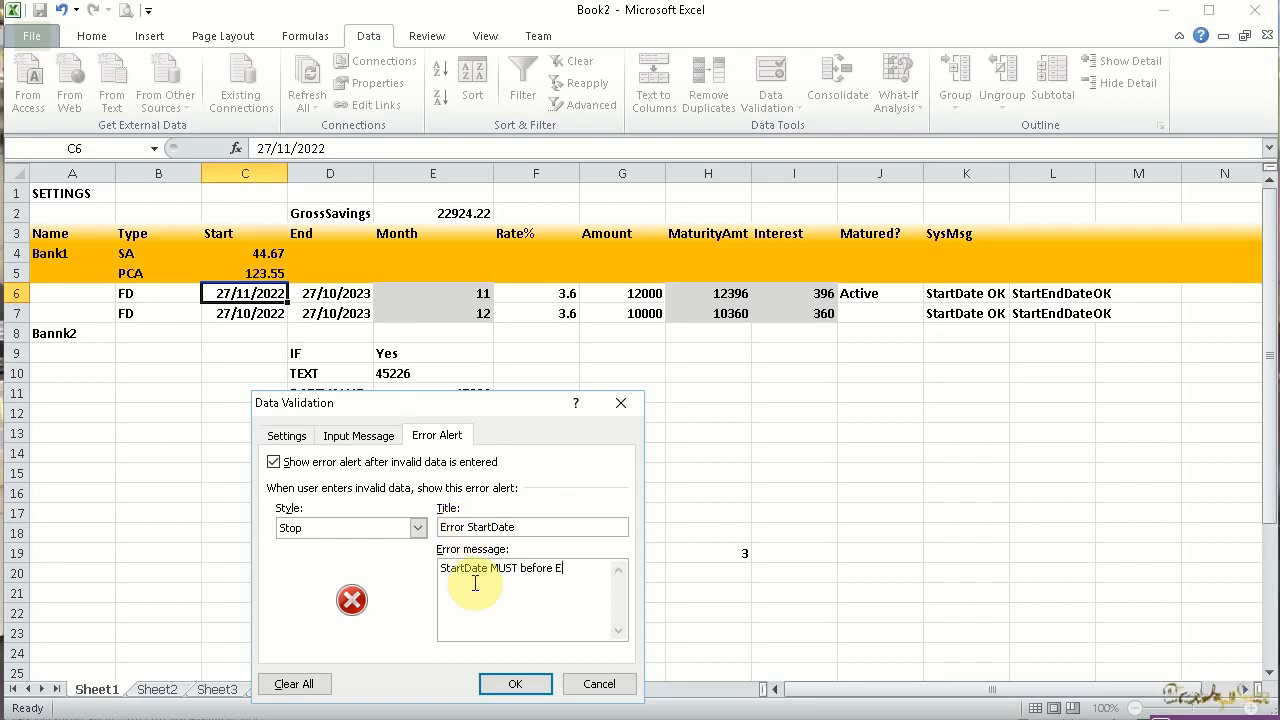
Add the input message "Date Format dd/mm/yyyy" titled "StartDate Tooltip" to C6 and apply the validation
click(360, 436)
click(301, 530)
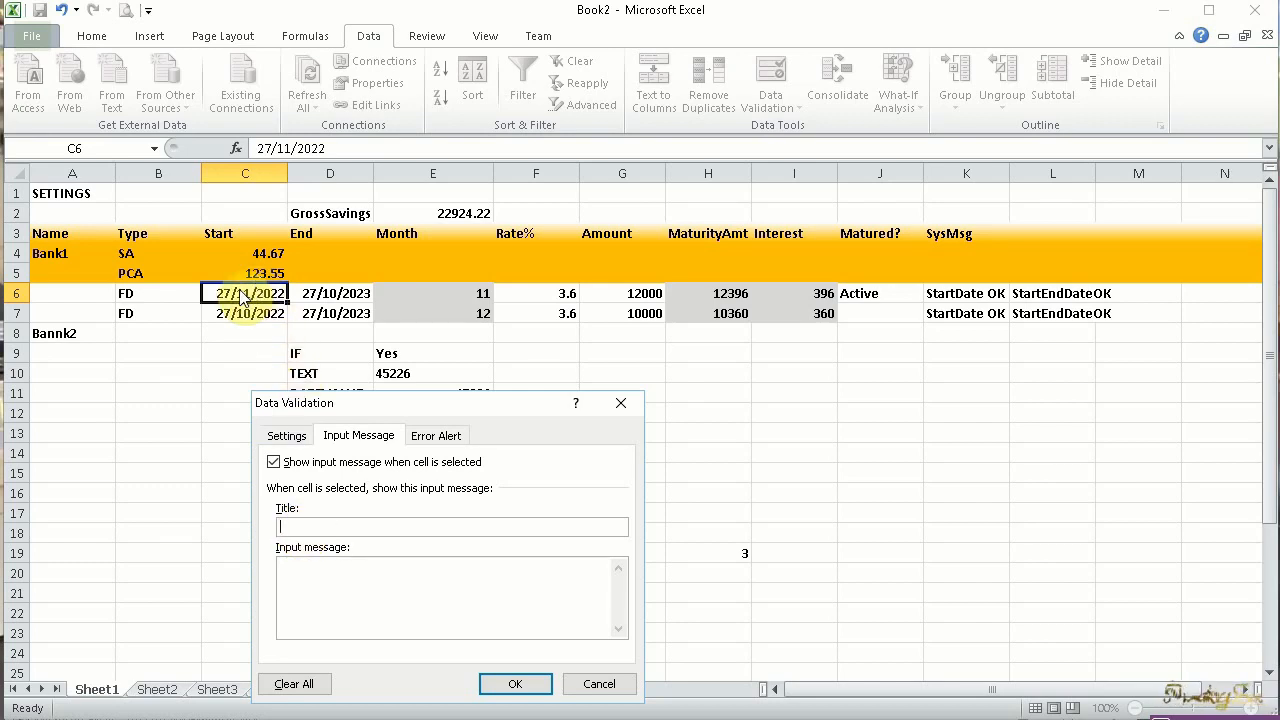
click(332, 580)
text(Date Format dd/mm/yyyy)
click(312, 528)
text(StartDate Tooltip)
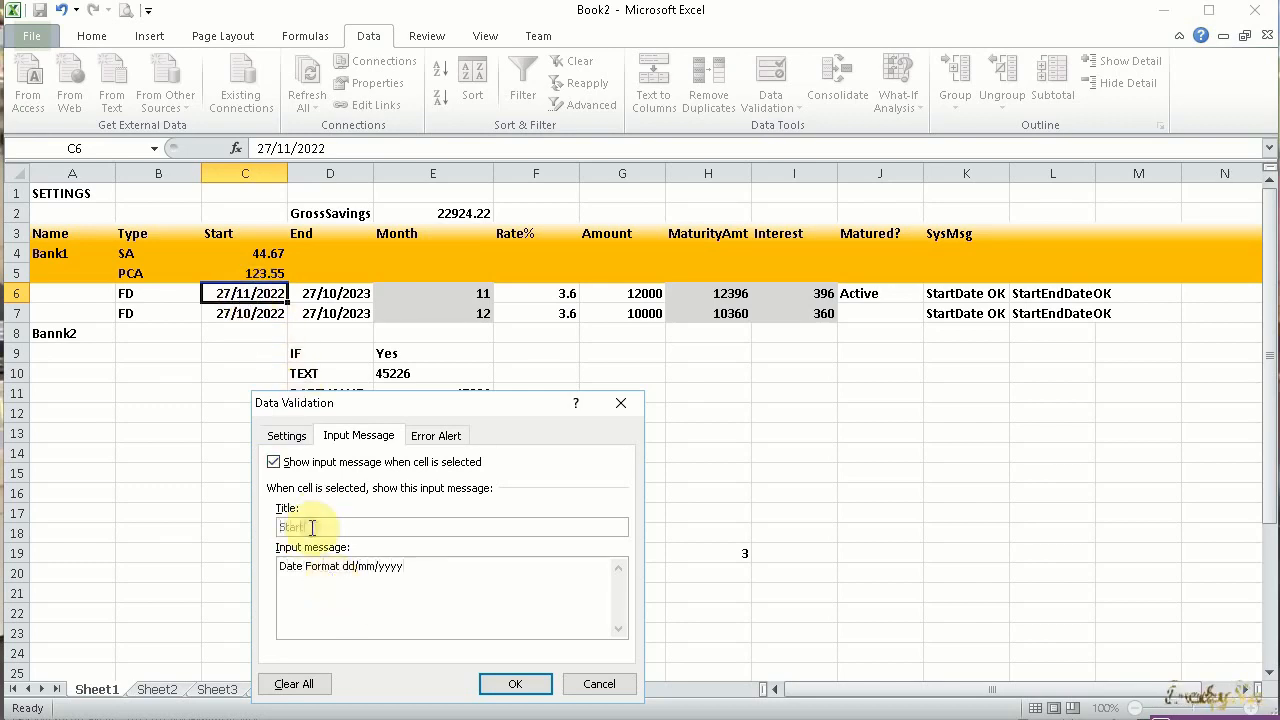
click(506, 682)
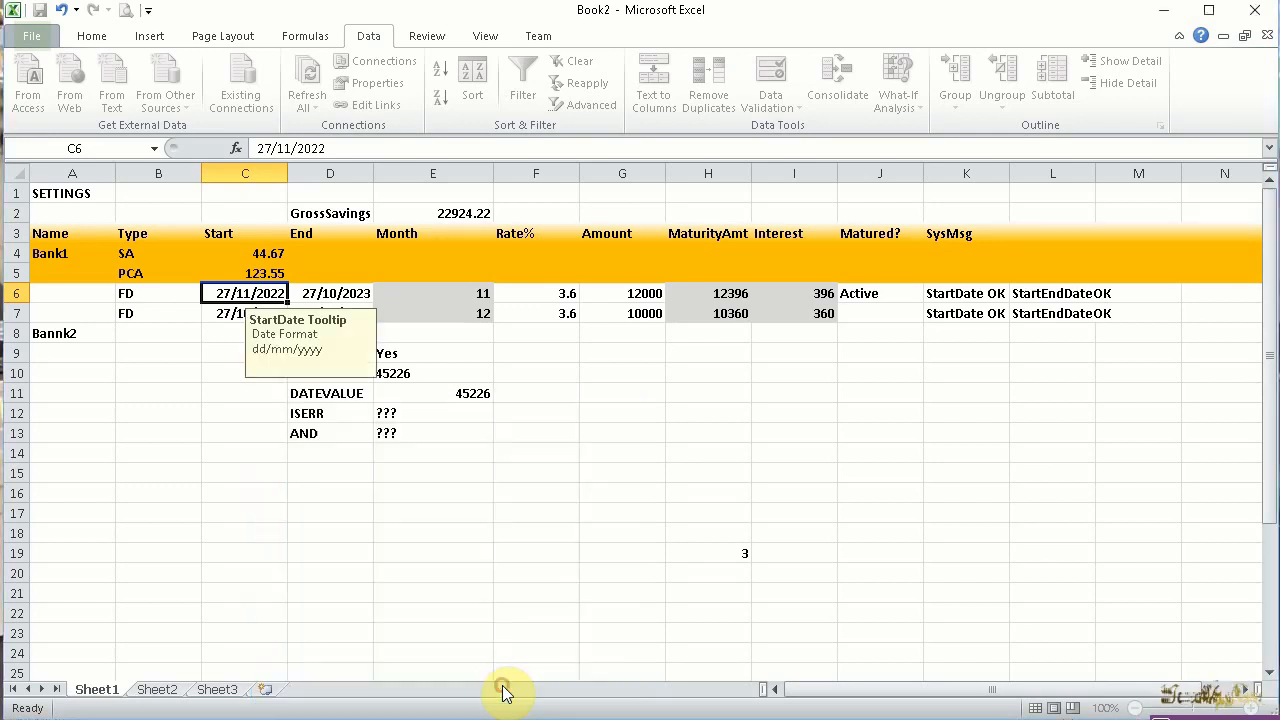
Test C6's validation by entering the start date 27/11/2032, retry the entry once, and cancel it
click(230, 310)
click(229, 293)
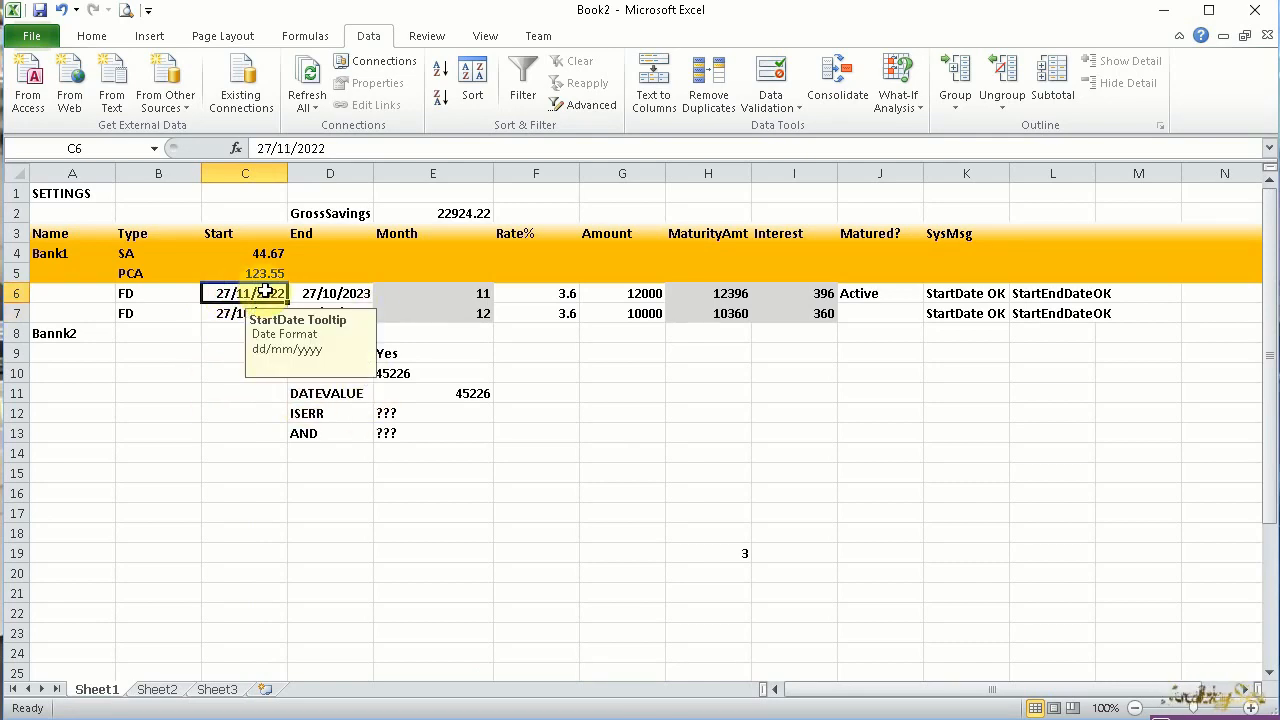
double_click(268, 292)
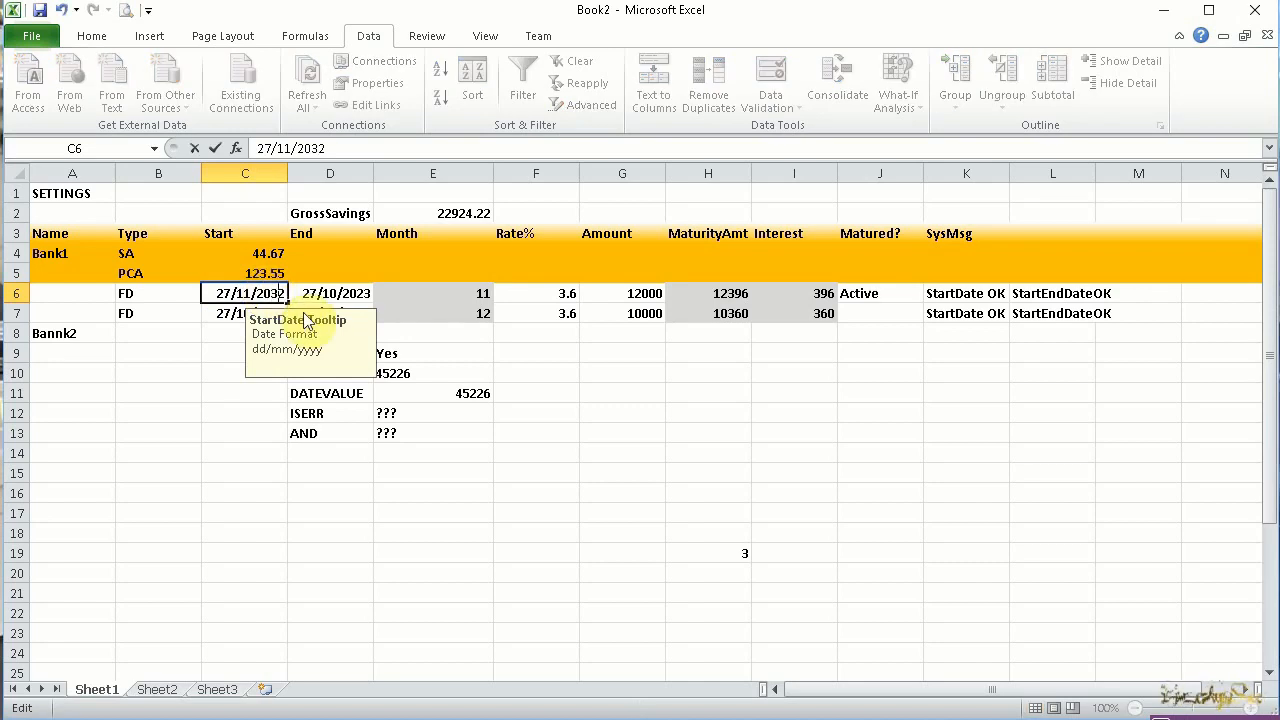
key(Return)
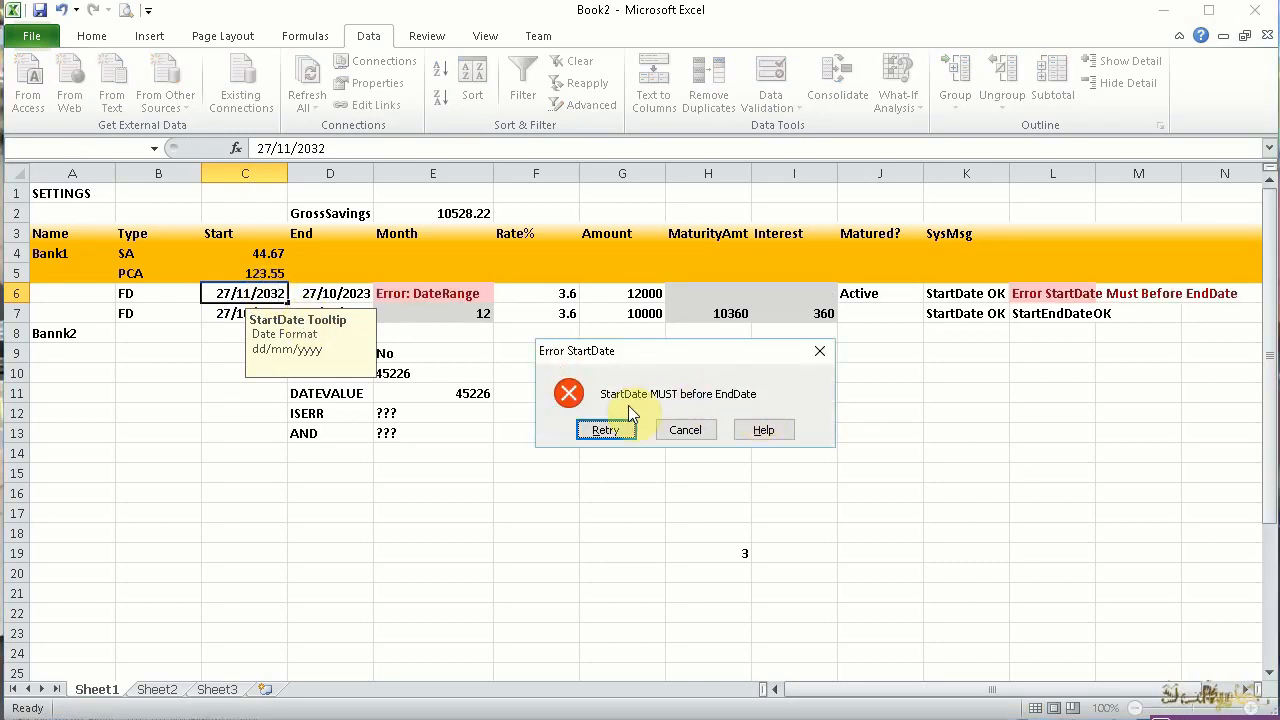
click(605, 430)
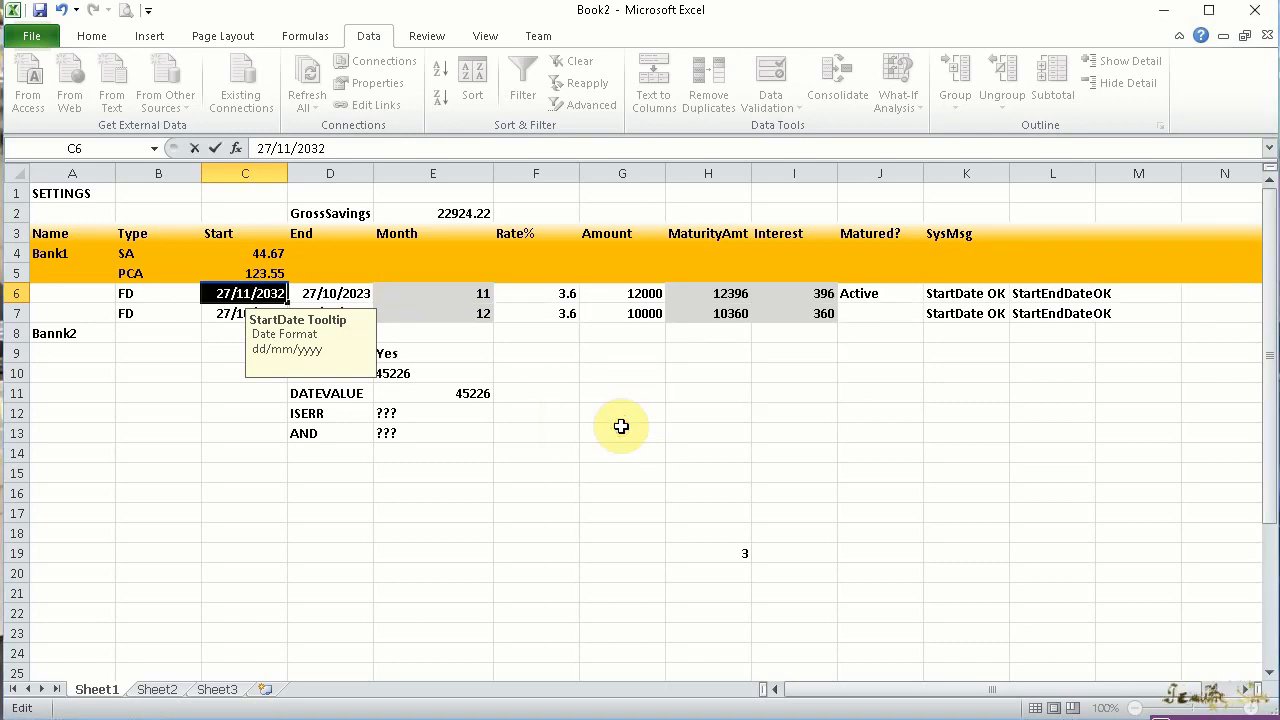
key(Return)
click(690, 431)
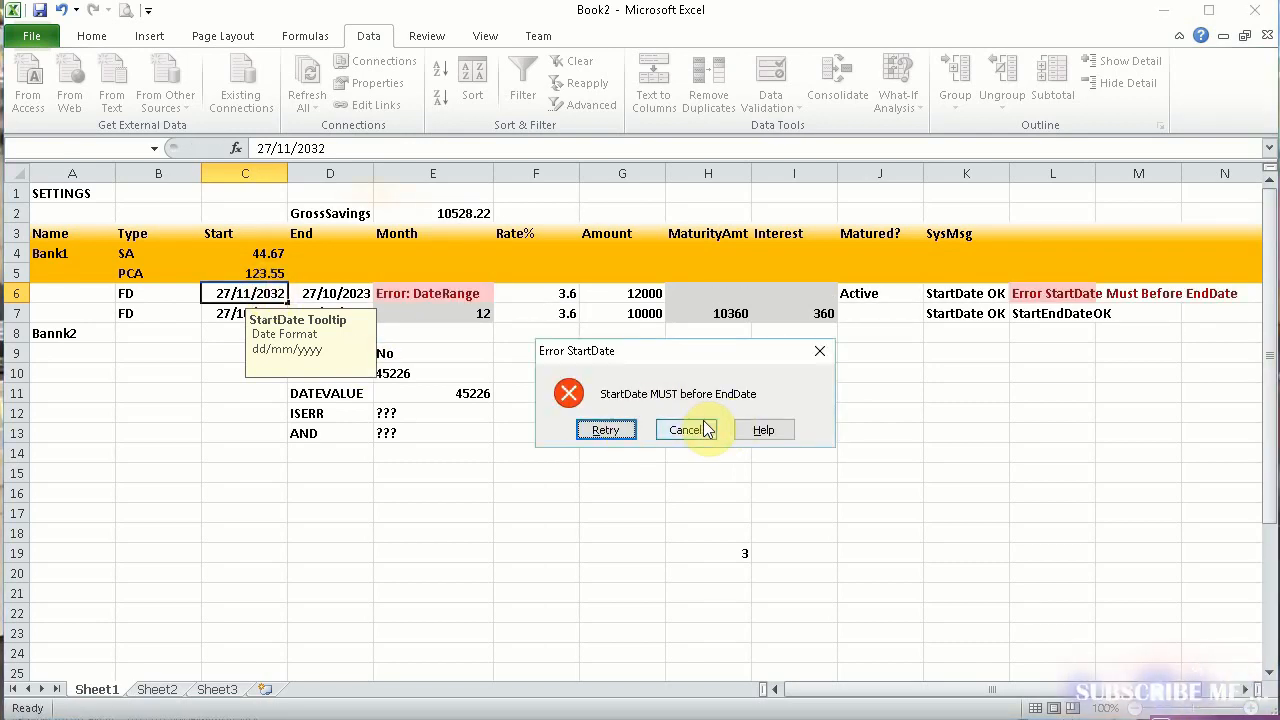
Enter 27/11/2032 in C6 a second time to test the Stop alert, and discard the entry
double_click(264, 294)
key(BackSpace)
text(3)
key(Return)
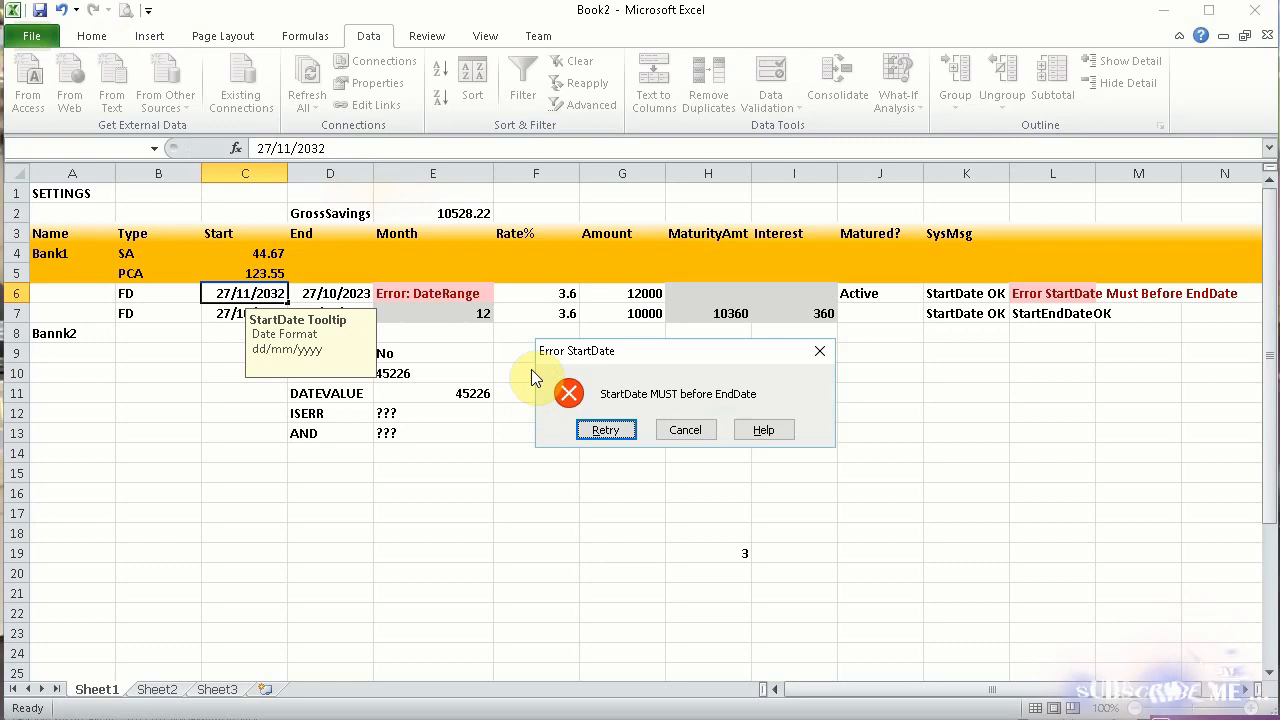
click(686, 432)
click(420, 292)
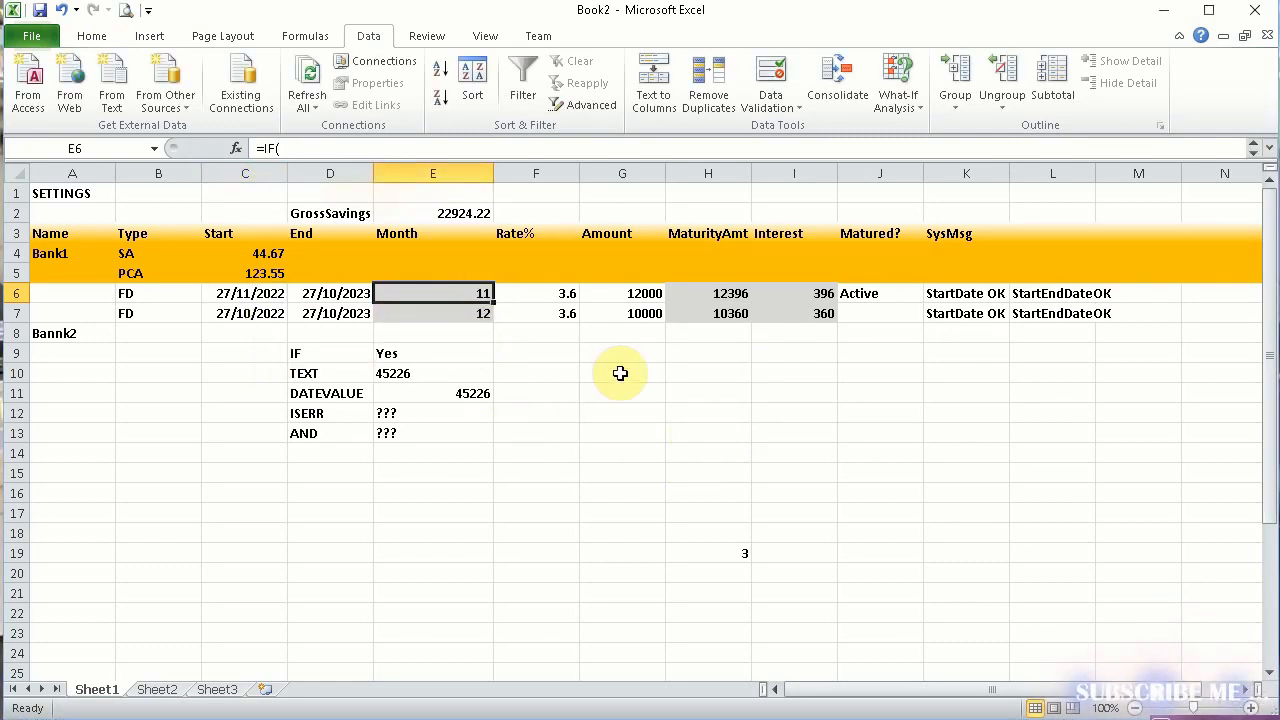
click(590, 371)
Change the error alert style of C6's data validation to Warning
click(250, 292)
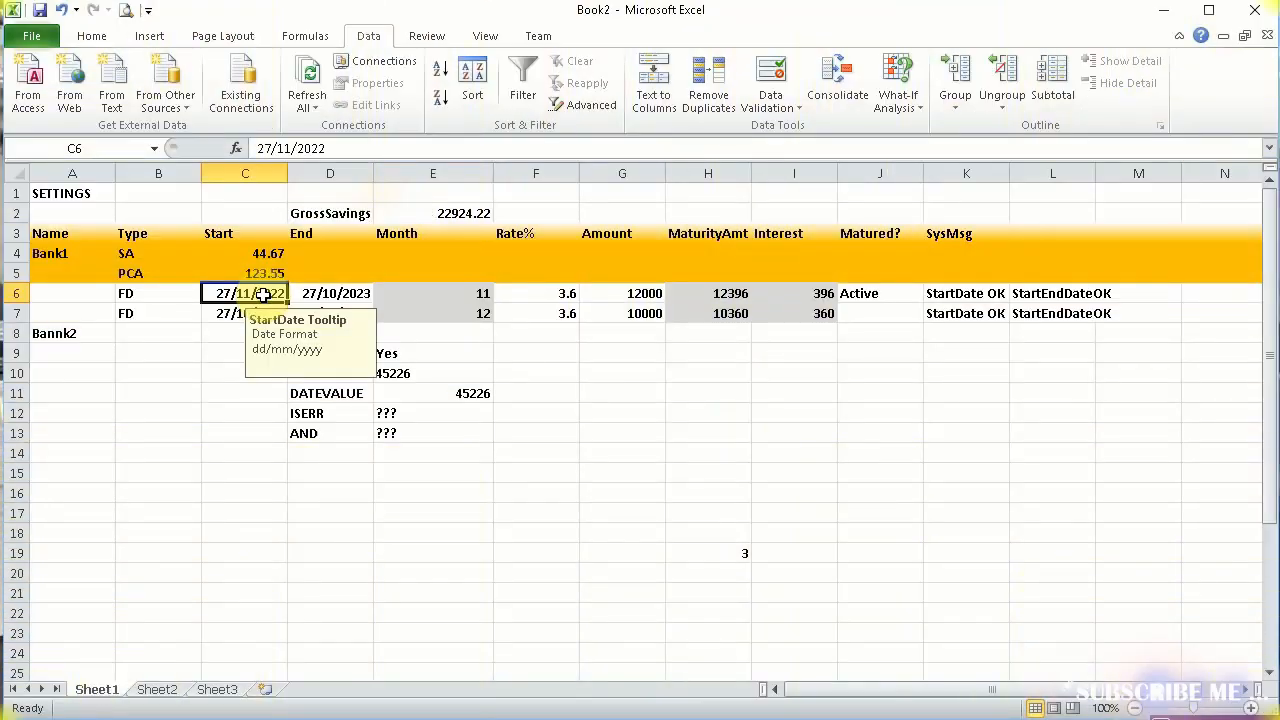
click(799, 106)
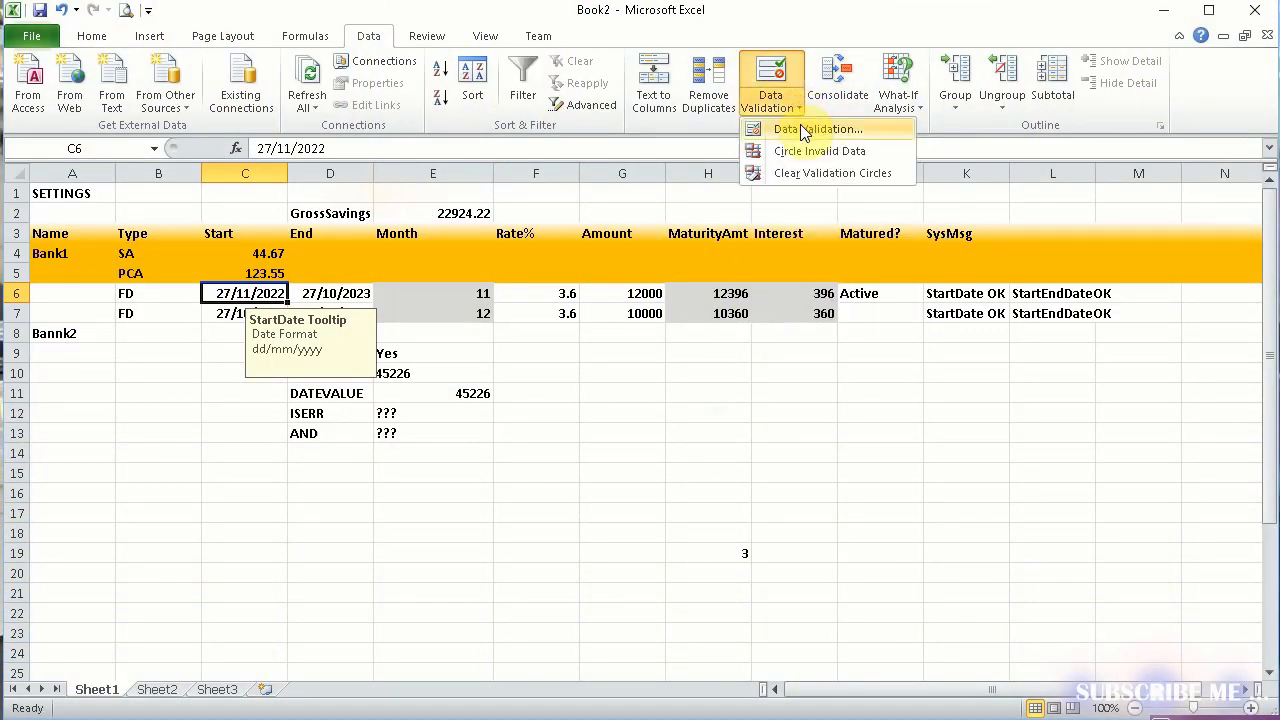
click(812, 129)
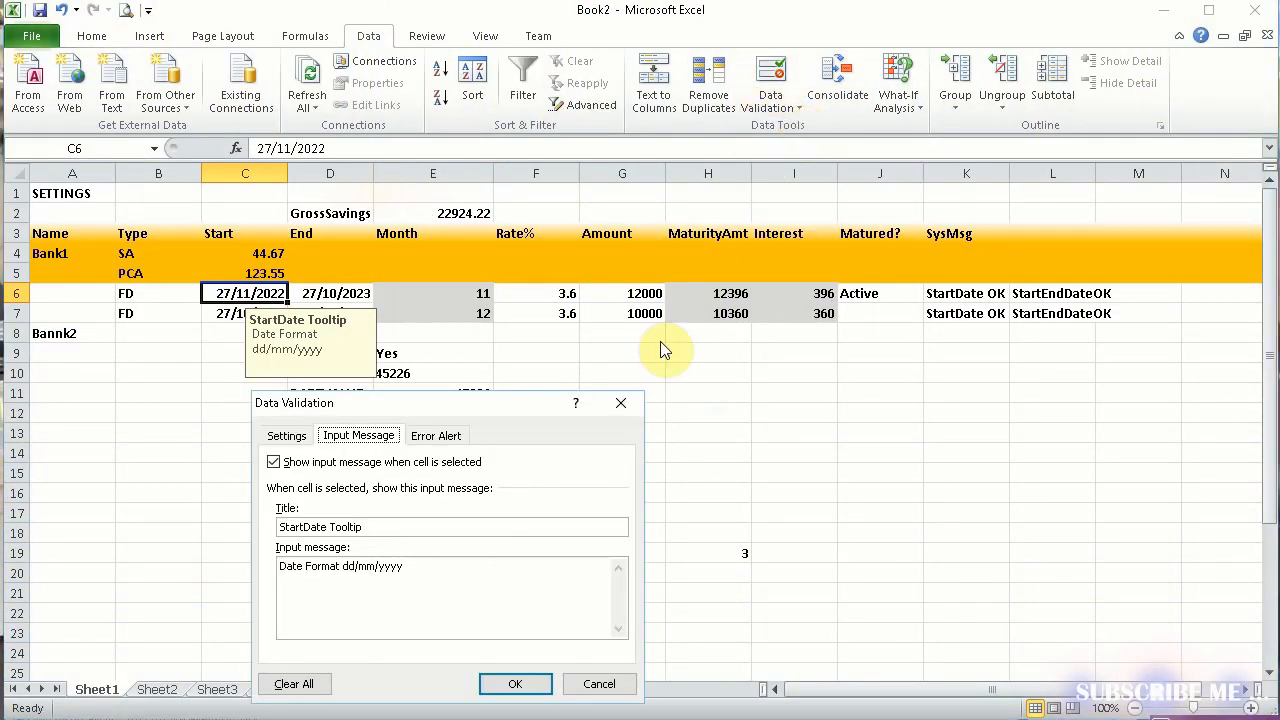
click(440, 435)
click(327, 526)
click(320, 560)
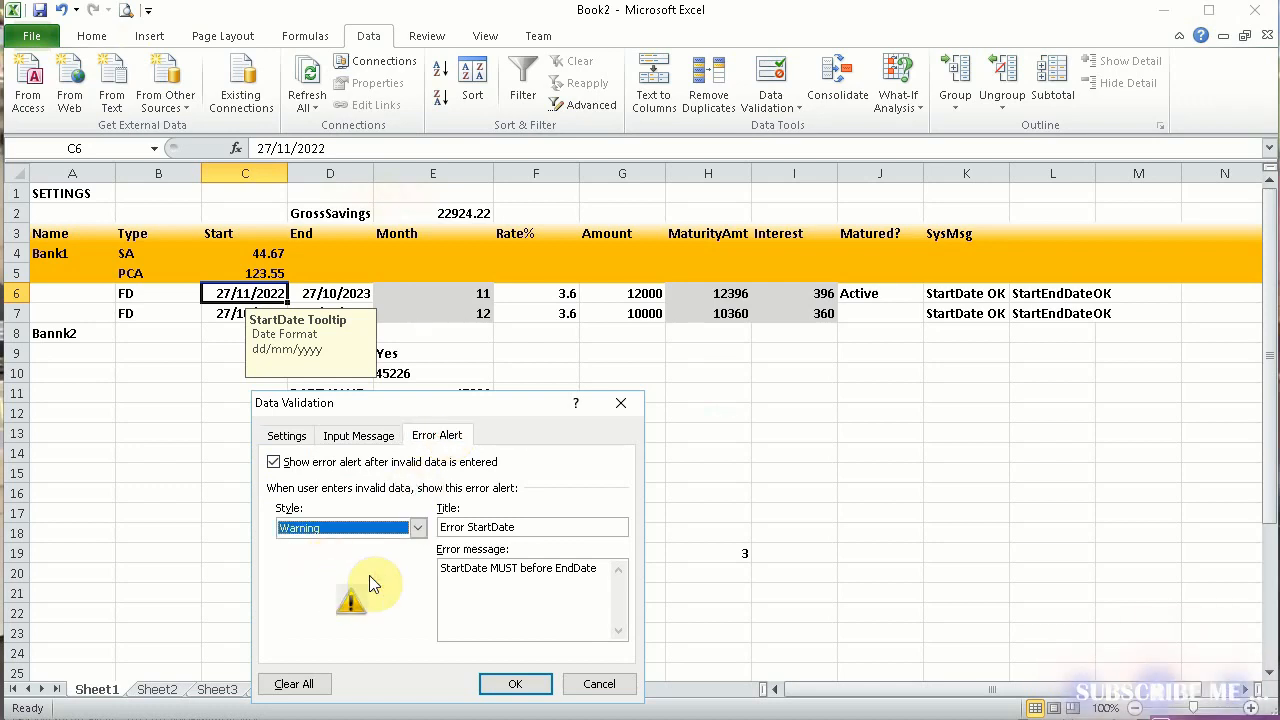
click(520, 683)
Enter 27/11/22022 in C6 to test the Warning alert, and choose to continue with the invalid date
double_click(267, 292)
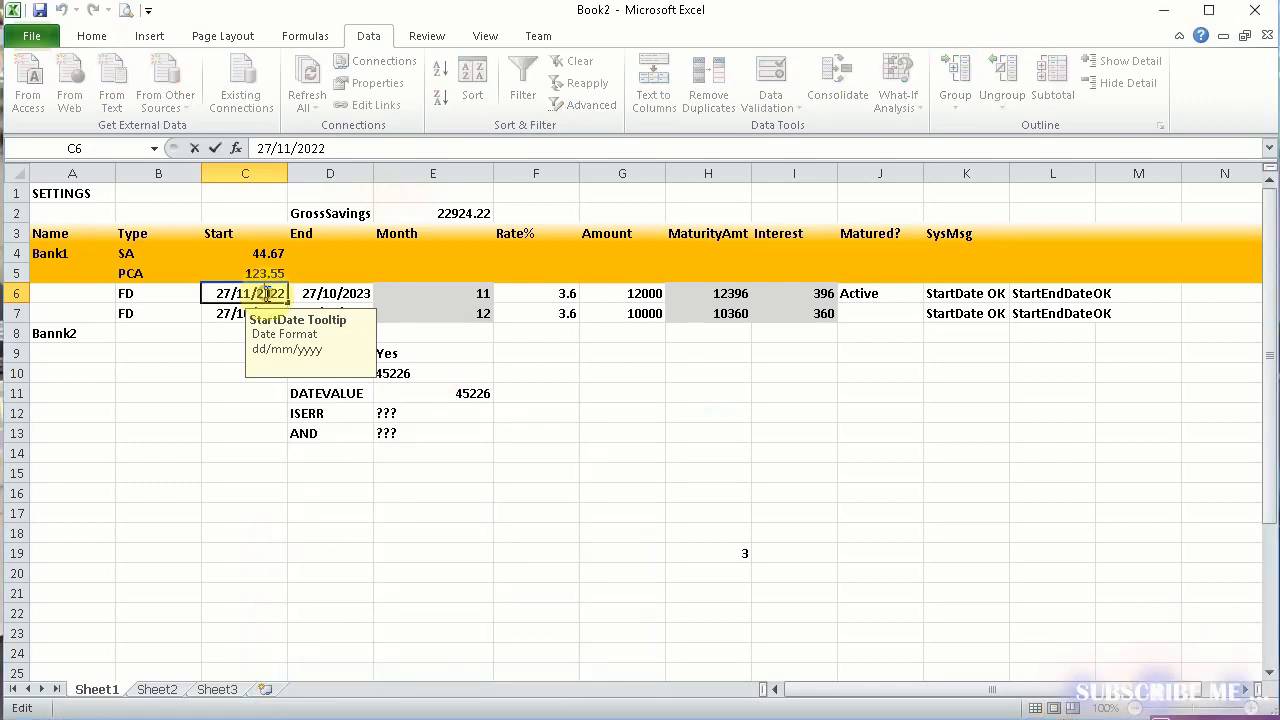
key(Return)
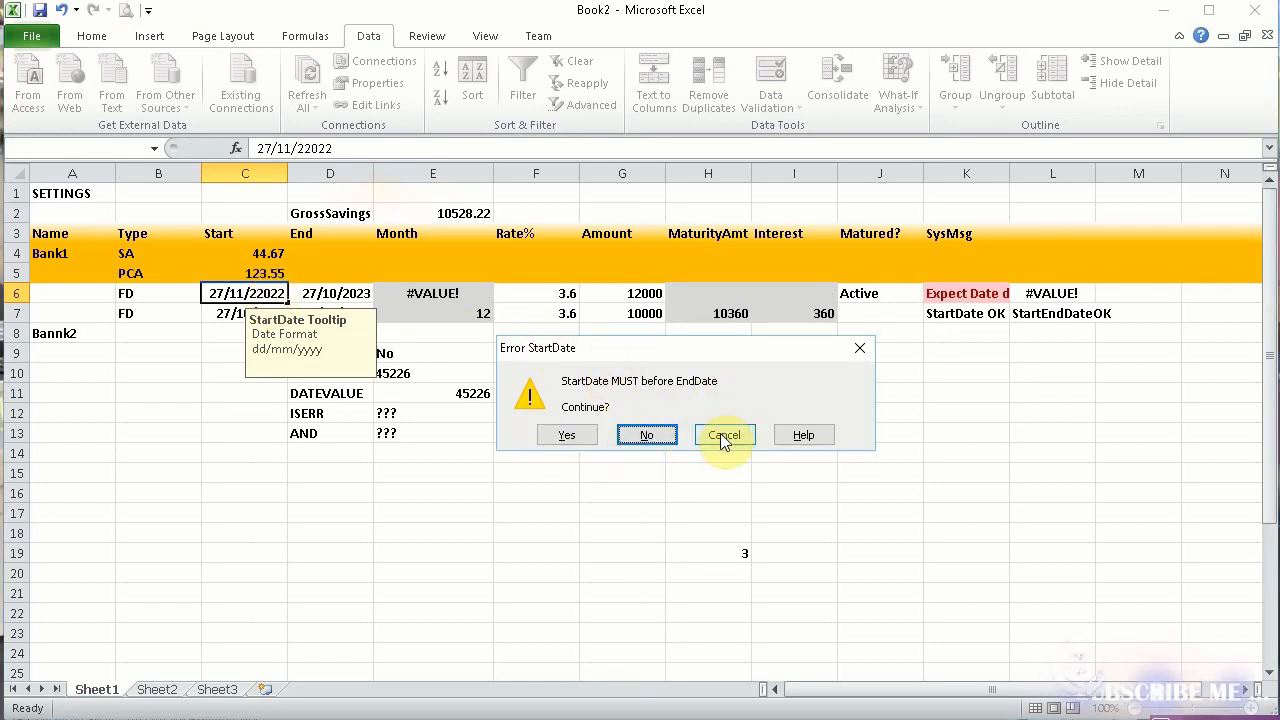
click(570, 436)
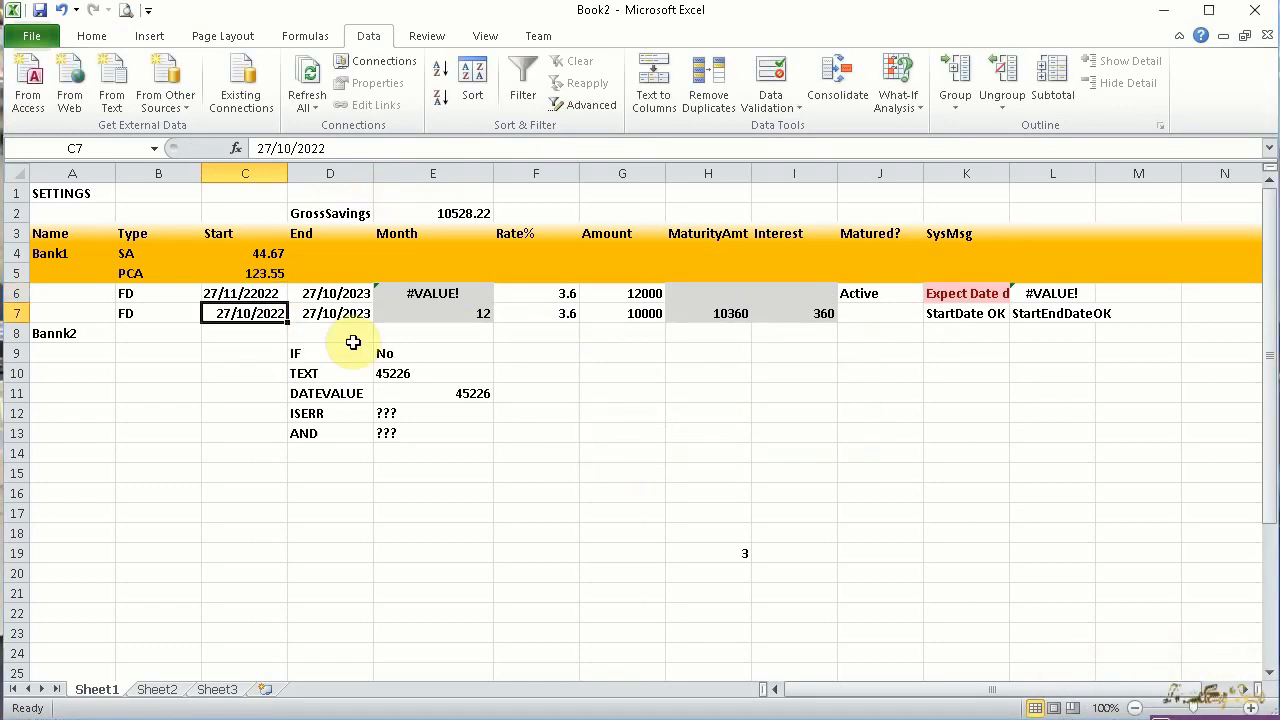
Change the error alert style of C6's data validation to Information
double_click(240, 293)
key(Escape)
click(768, 106)
click(793, 130)
click(418, 527)
click(340, 574)
click(532, 683)
Test the Information alert by entering 27/11/2222 in C6, cancel the entry, and try the same date again
double_click(260, 293)
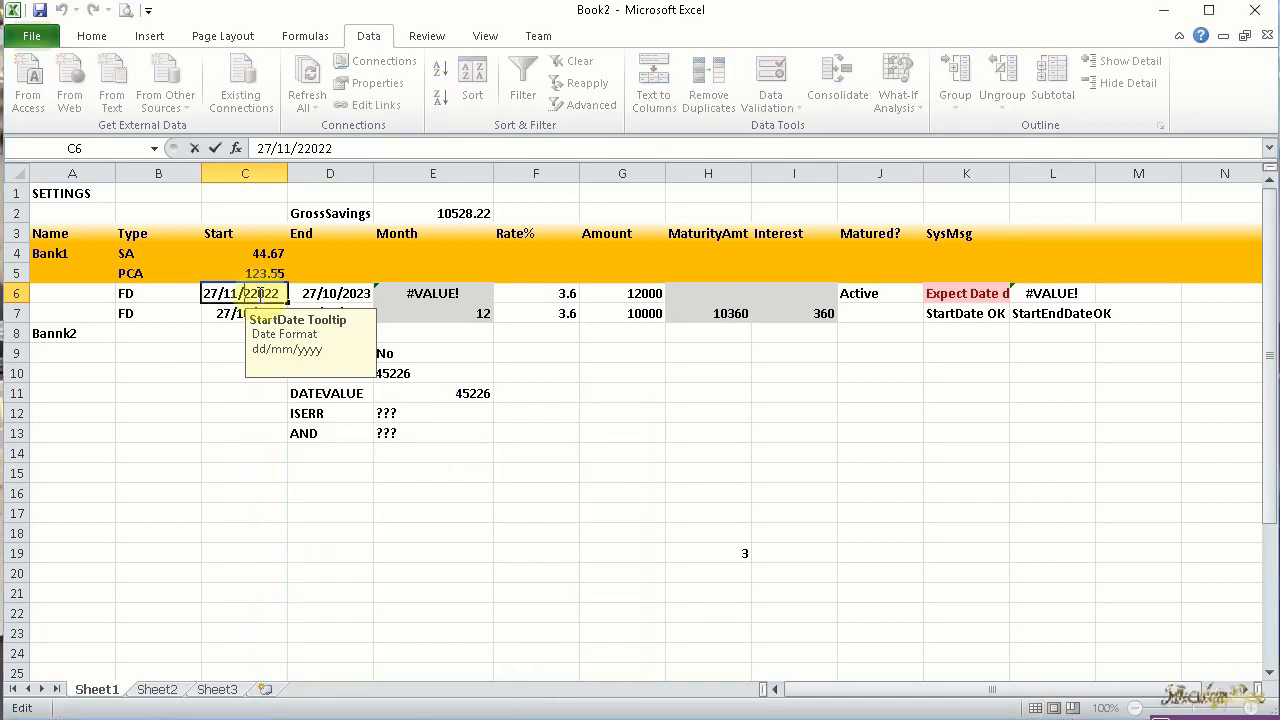
key(Return)
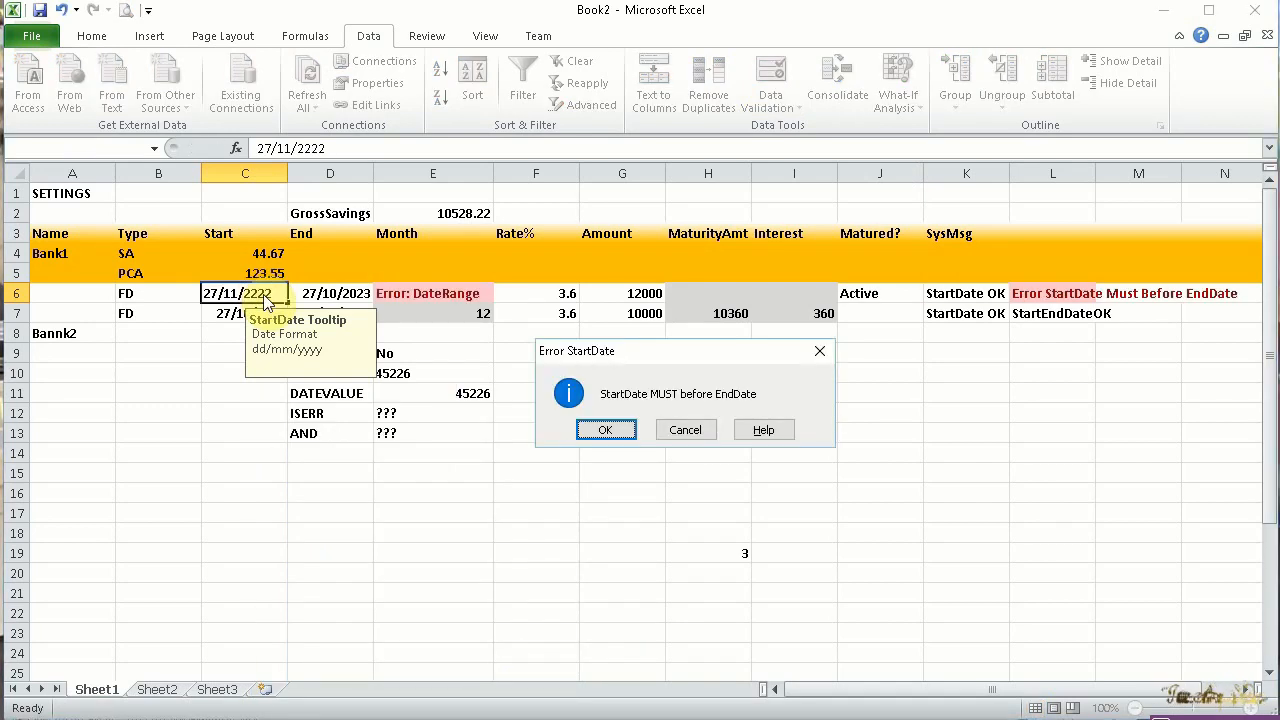
click(680, 432)
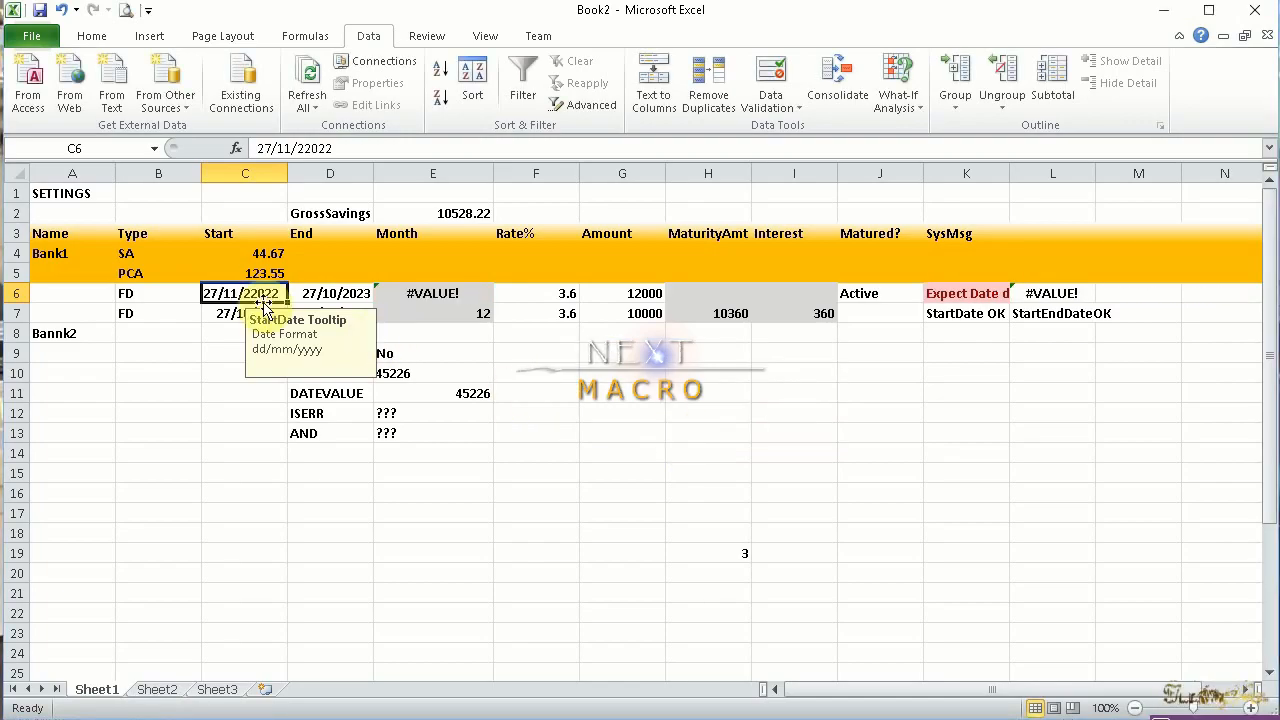
double_click(259, 293)
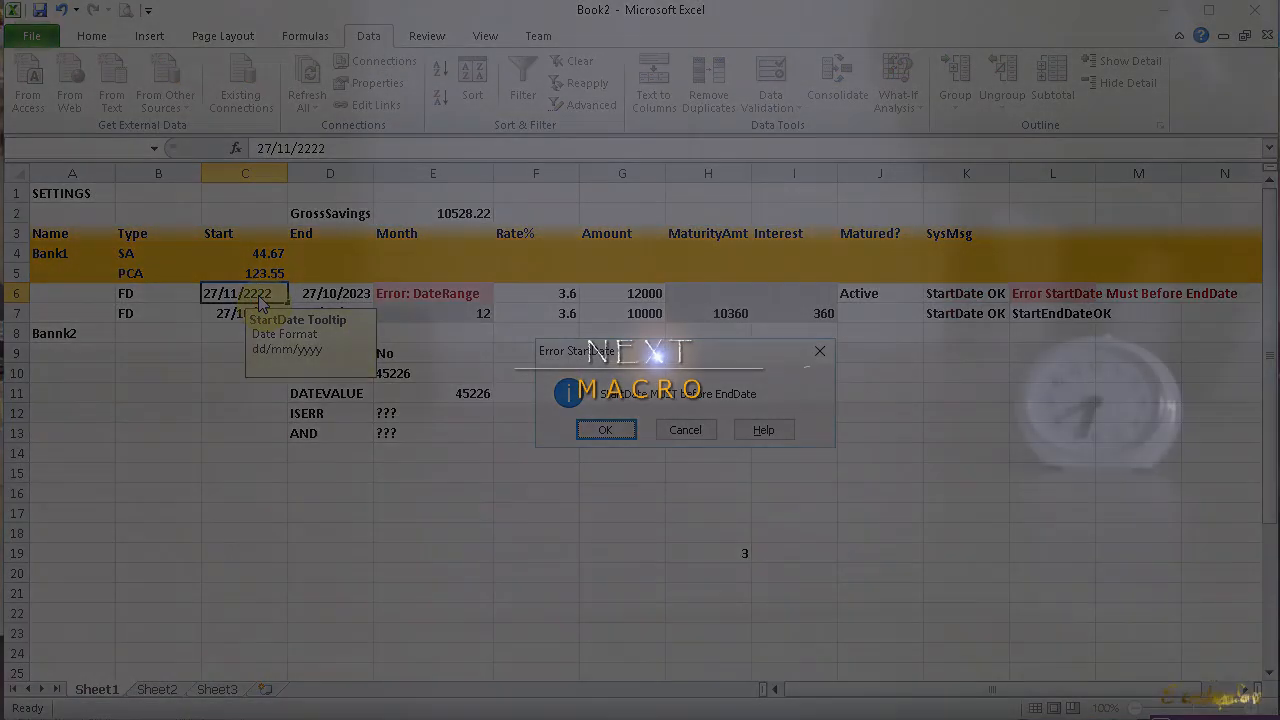